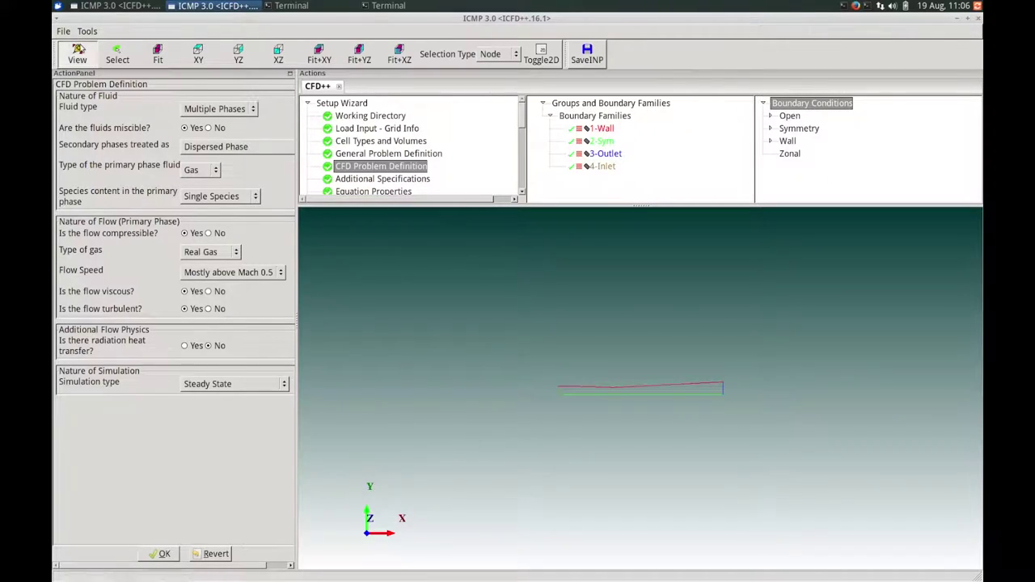
- Confirm the DEMO/training/condens folder as the working directory for the new case
click(81, 51)
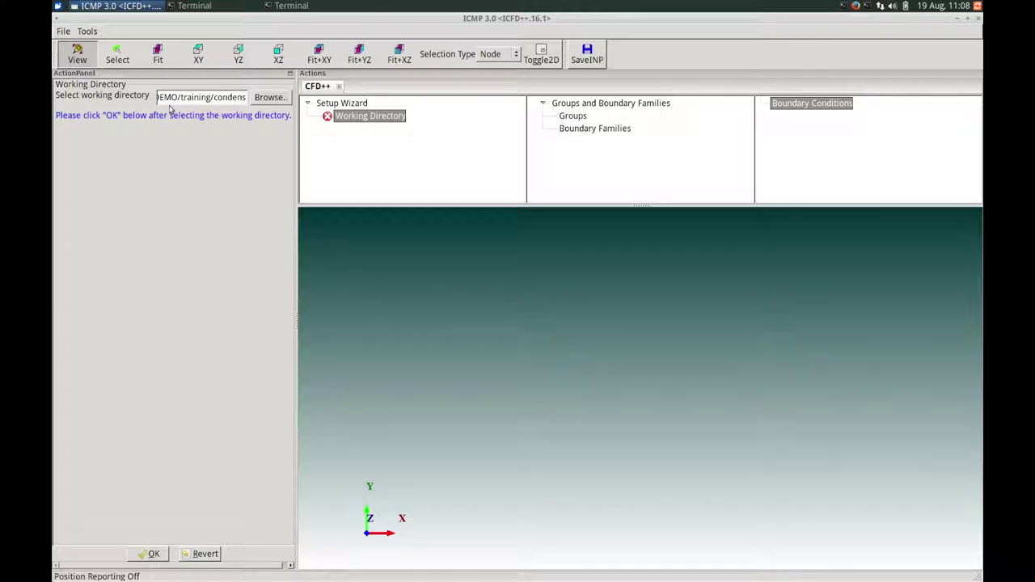
click(215, 98)
click(151, 554)
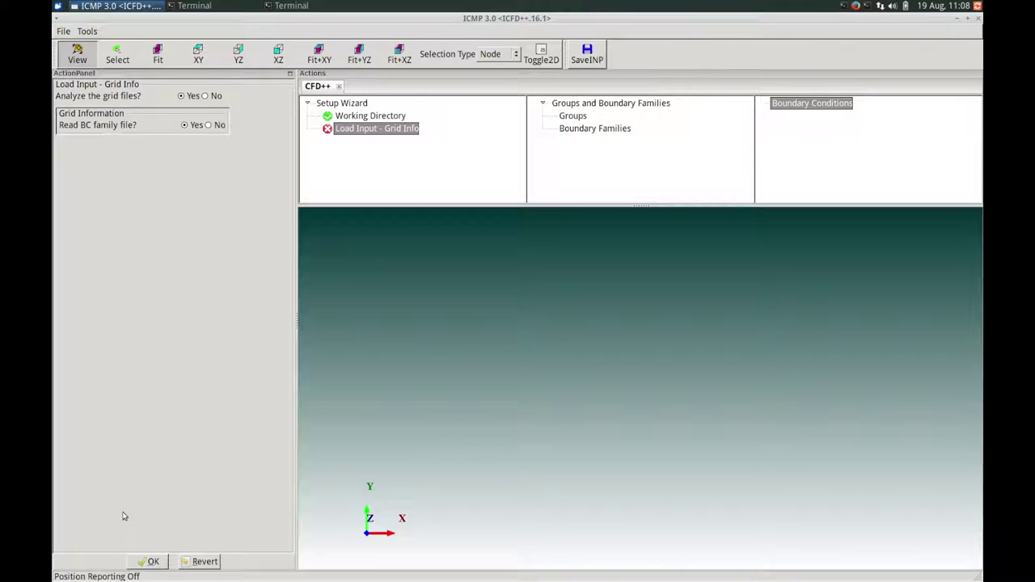
- Analyze the grid files and read the BC family file, then accept quadrilateral as the only valid cell type
click(145, 562)
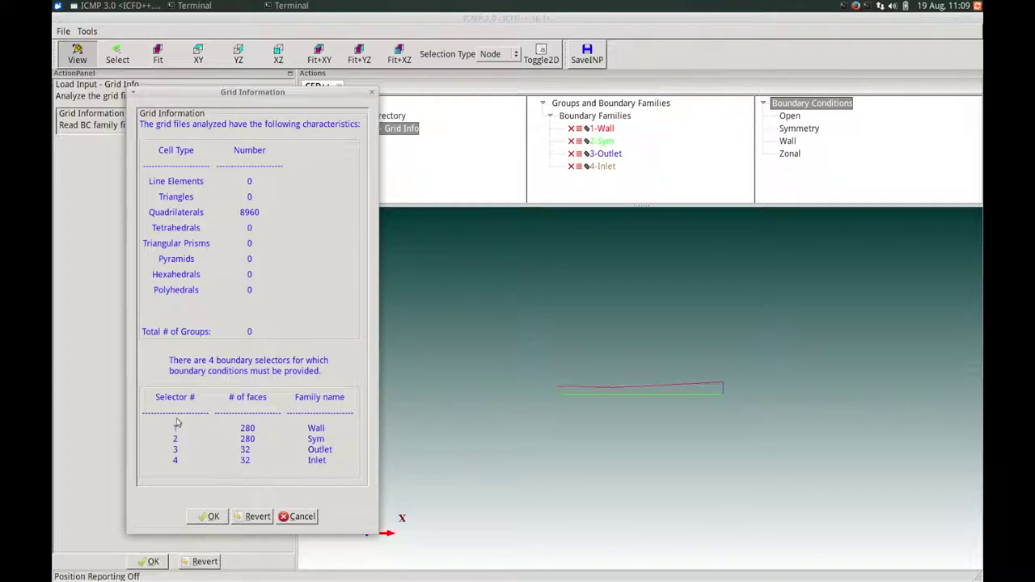
click(209, 516)
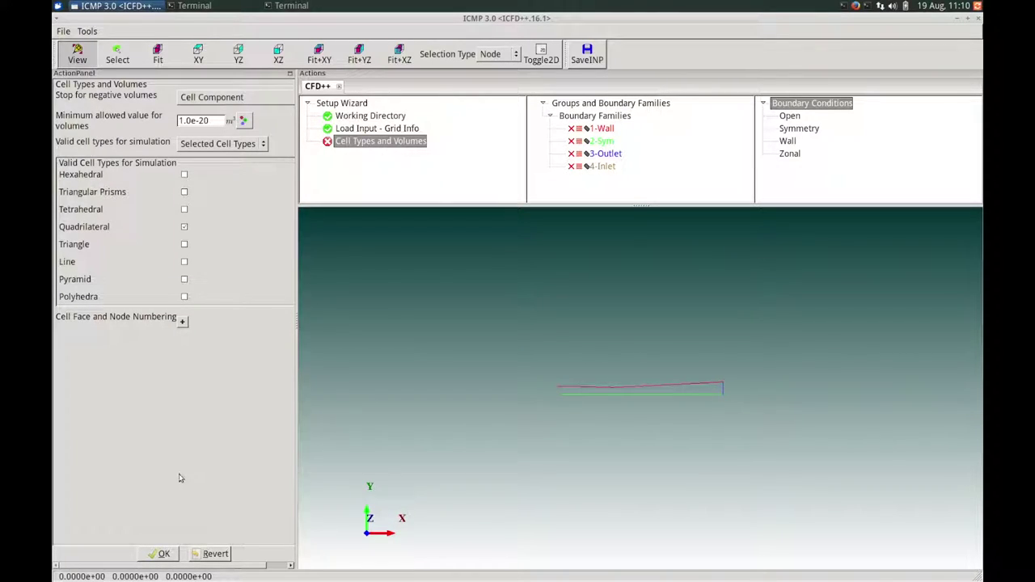
click(161, 555)
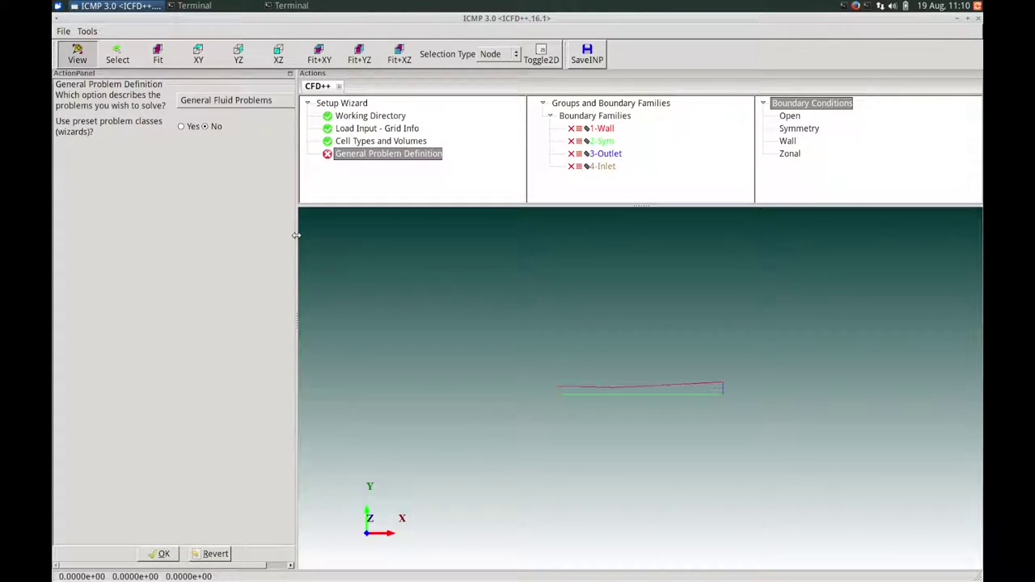
- Define the problem as General Fluid Problems without preset problem classes
drag(297, 235, 324, 243)
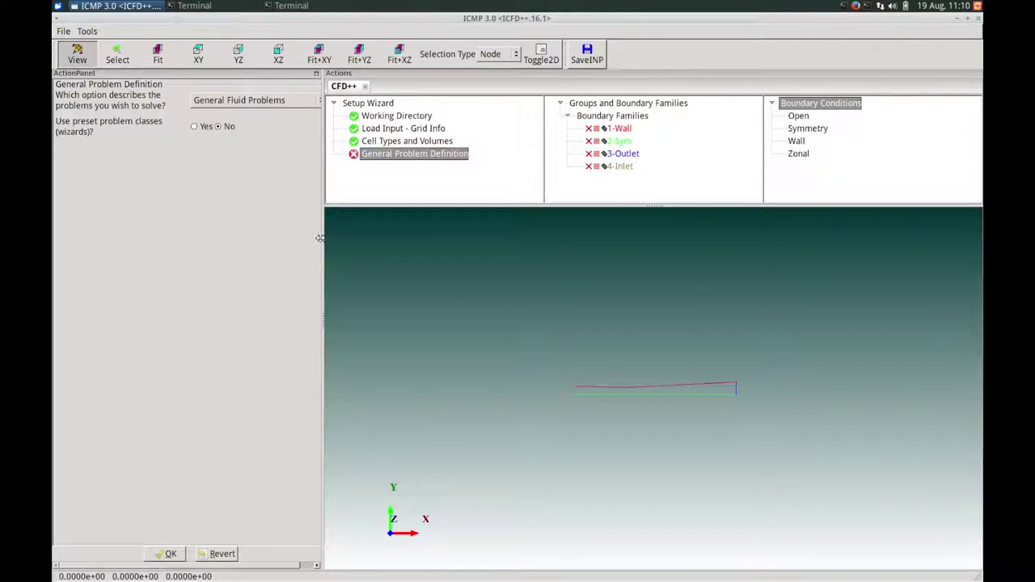
click(301, 101)
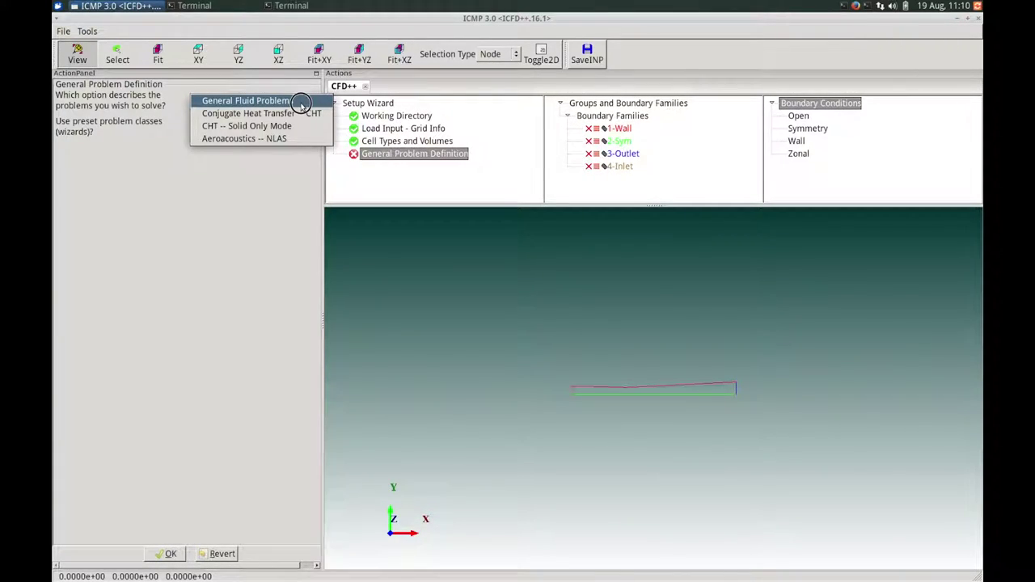
click(301, 102)
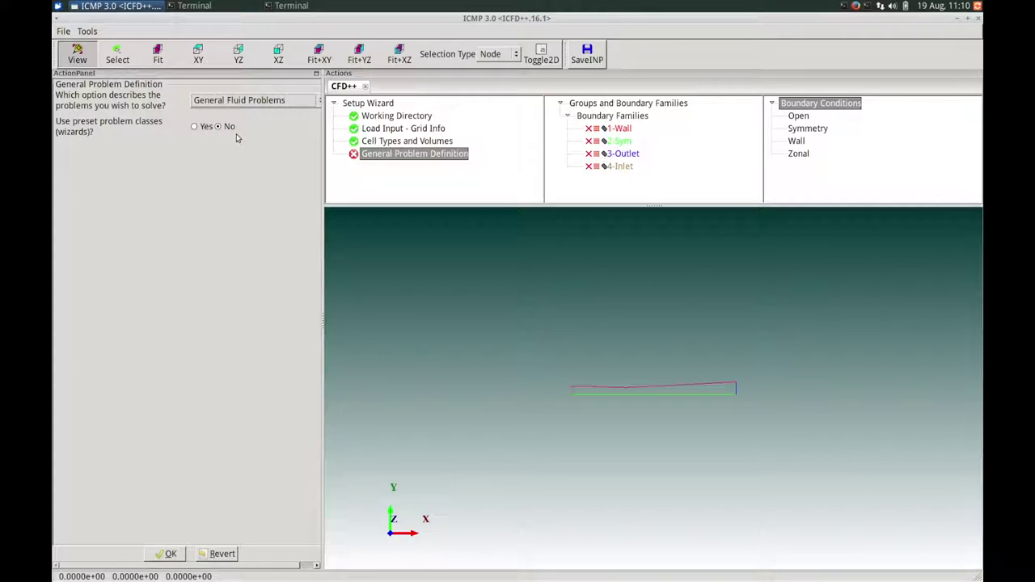
click(163, 556)
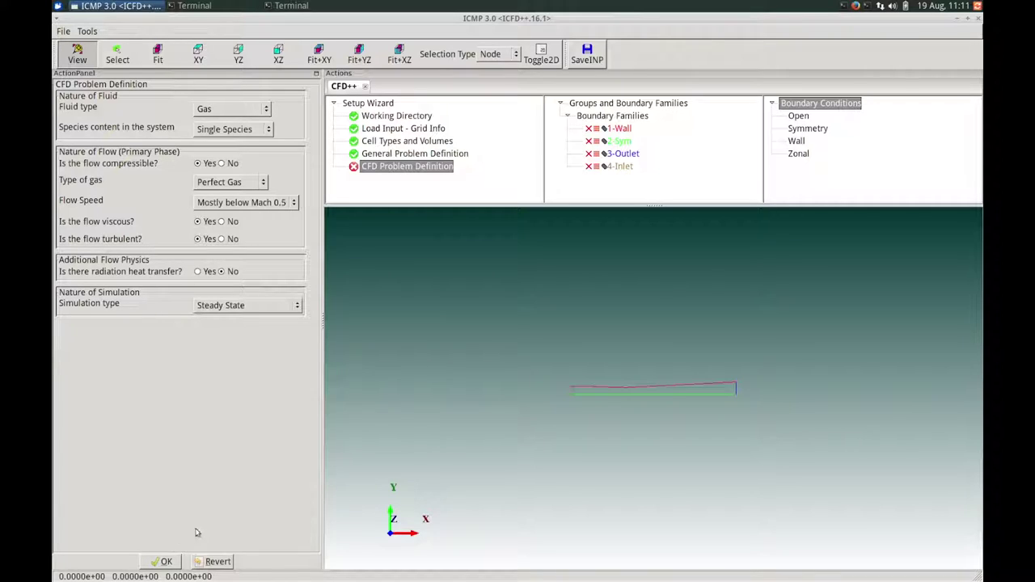
- Set the fluid type to Multiple Phases, with secondary phases as Dispersed Phase and a single-species gas primary phase
click(249, 109)
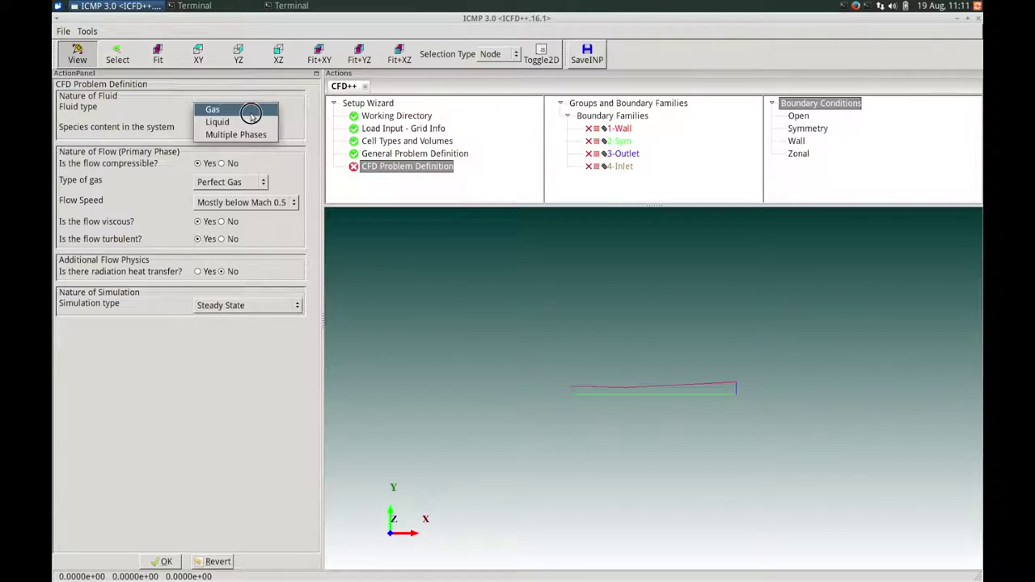
click(265, 155)
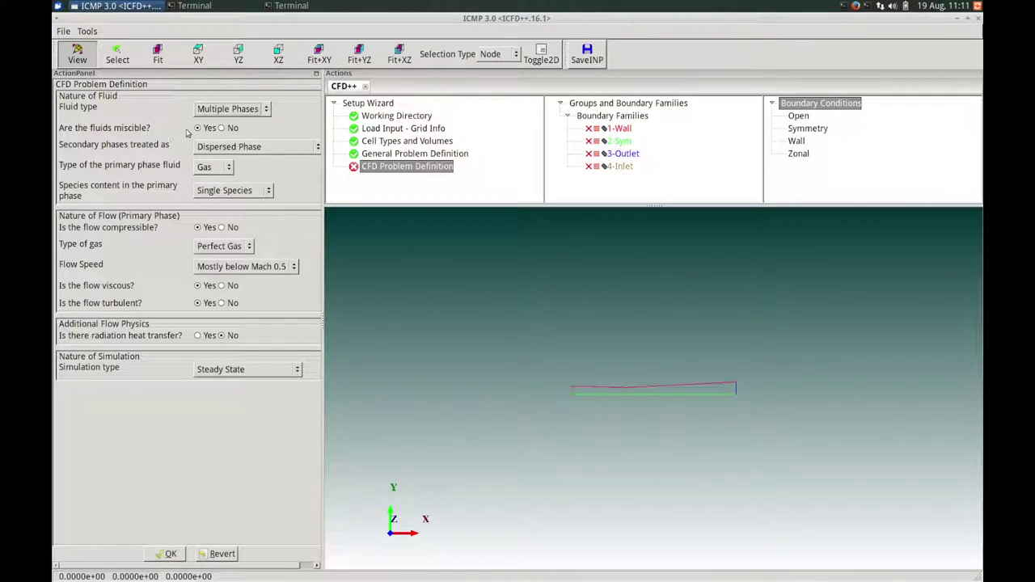
click(267, 149)
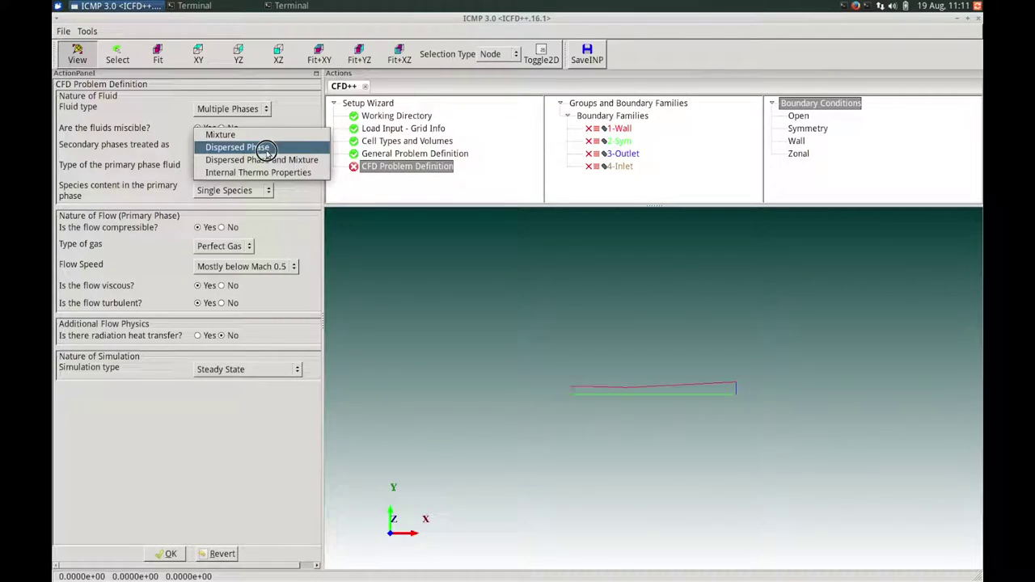
click(266, 150)
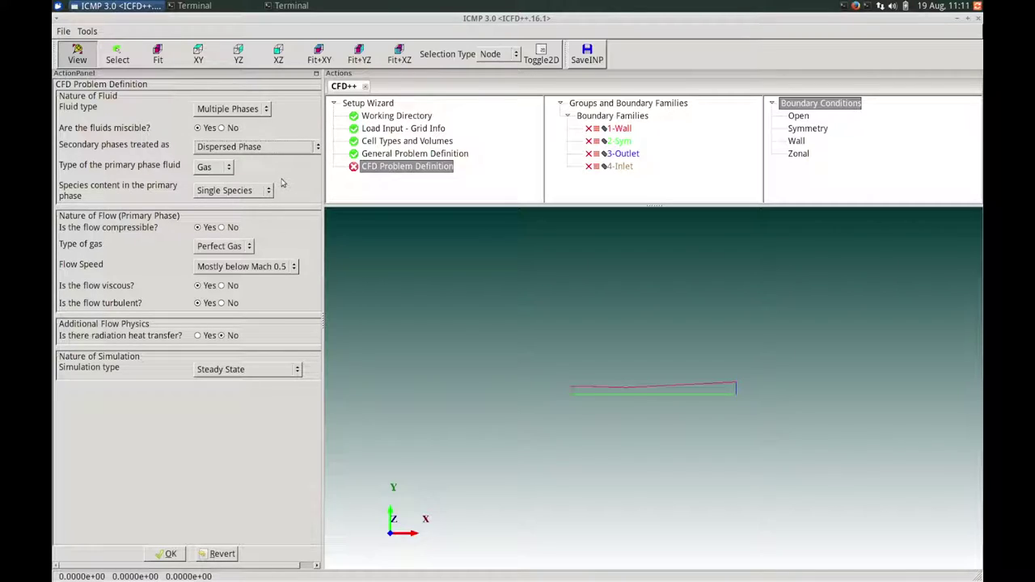
click(228, 168)
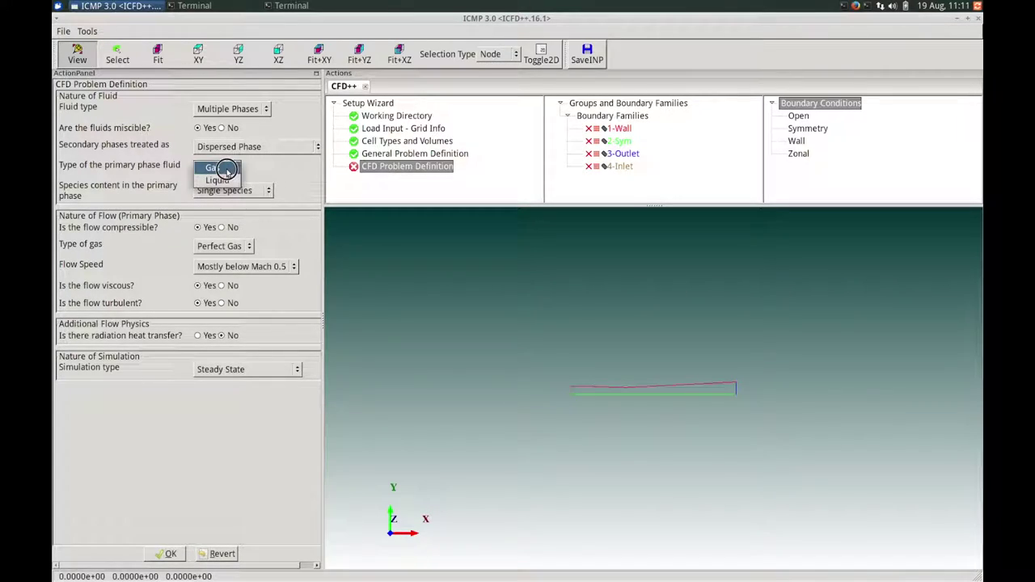
click(284, 176)
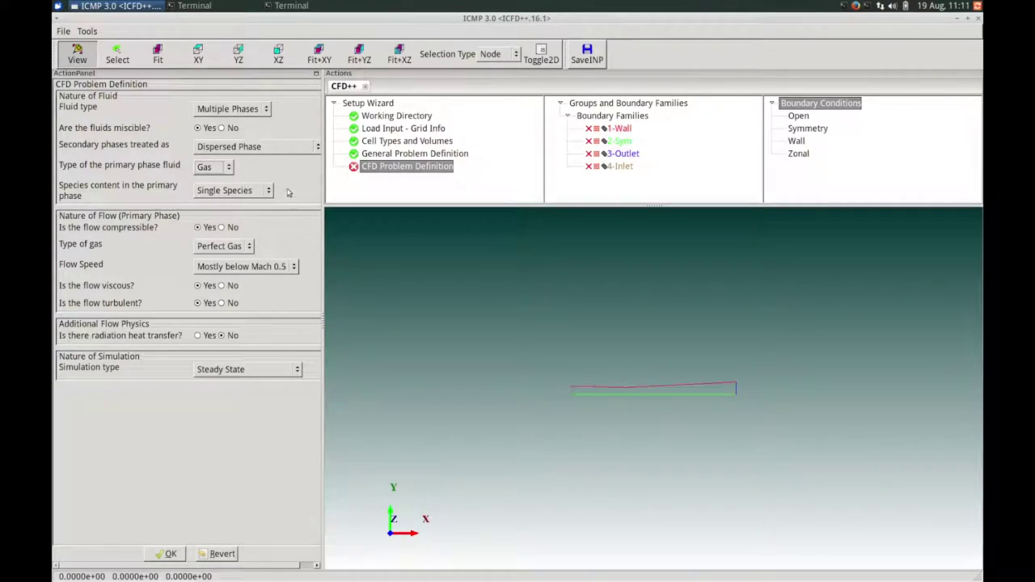
click(259, 191)
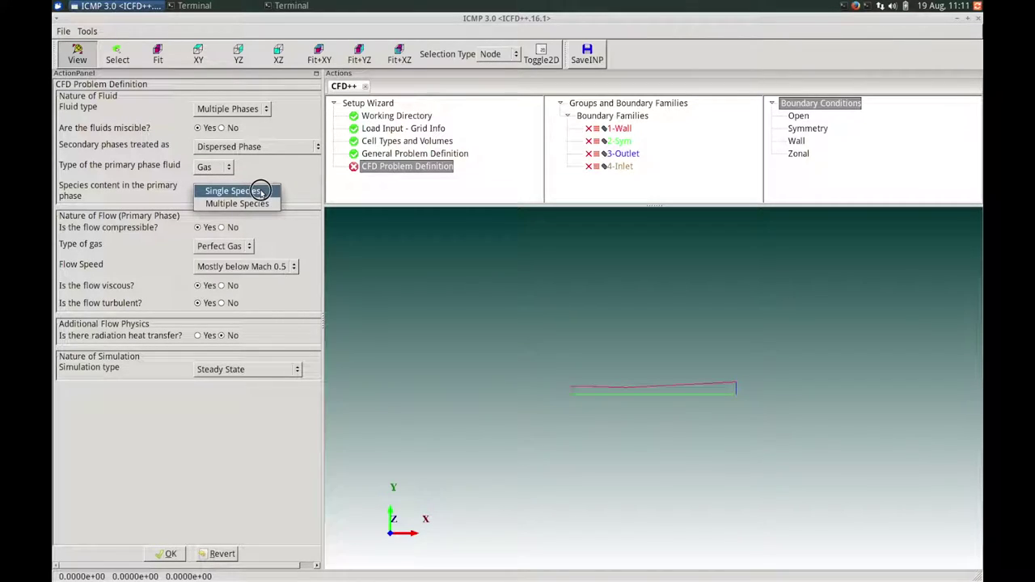
click(309, 178)
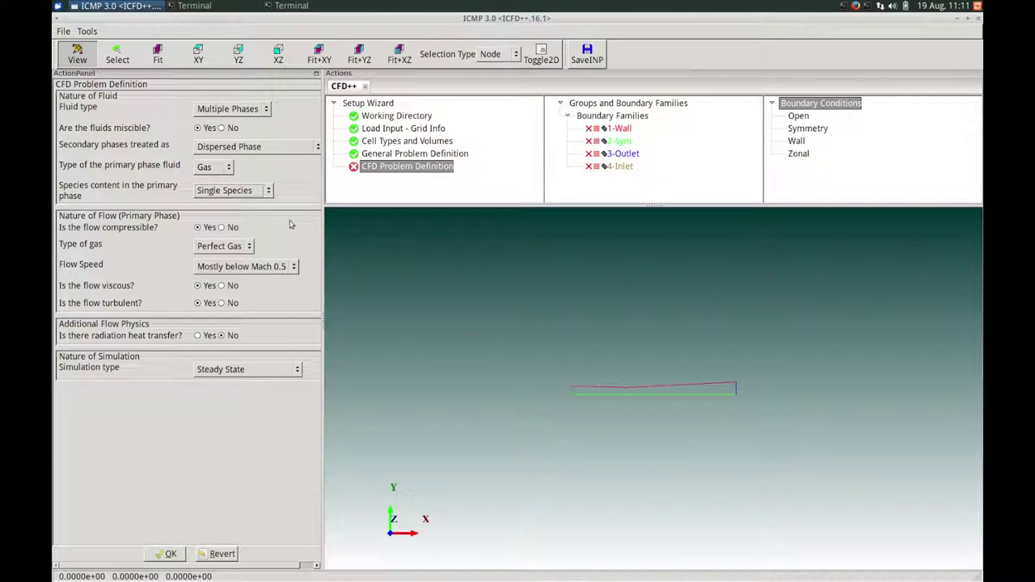
- Set the gas type to Real Gas, flow speed to Mostly above Mach 0.5 and simulation type to Steady State, and apply the CFD problem definition
click(241, 246)
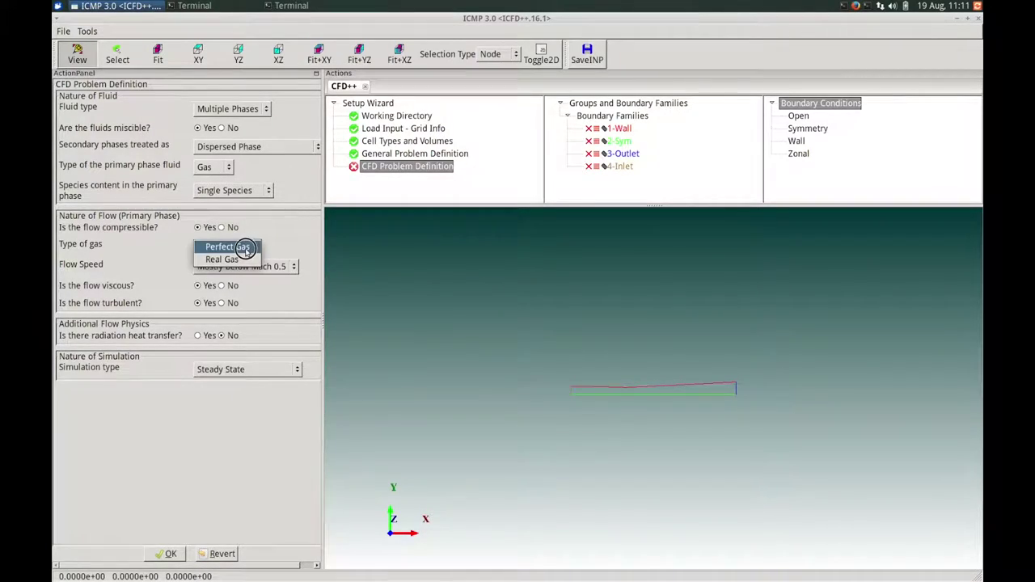
click(248, 261)
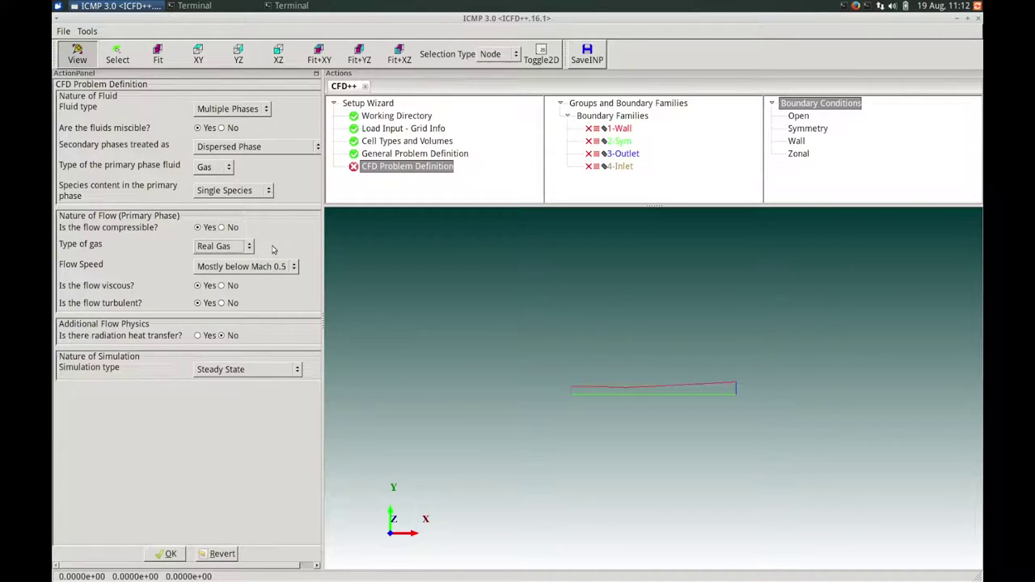
click(275, 267)
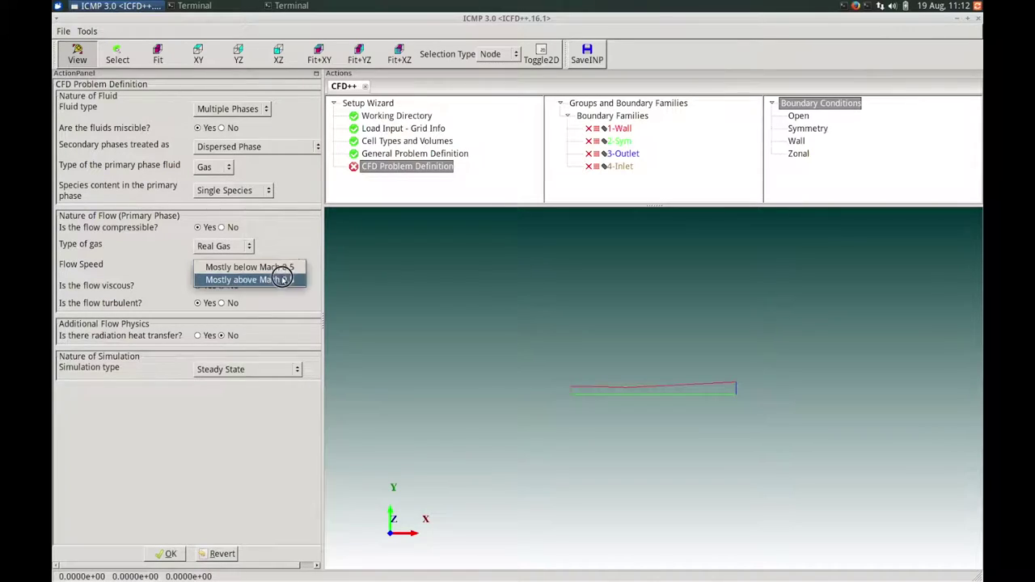
click(282, 280)
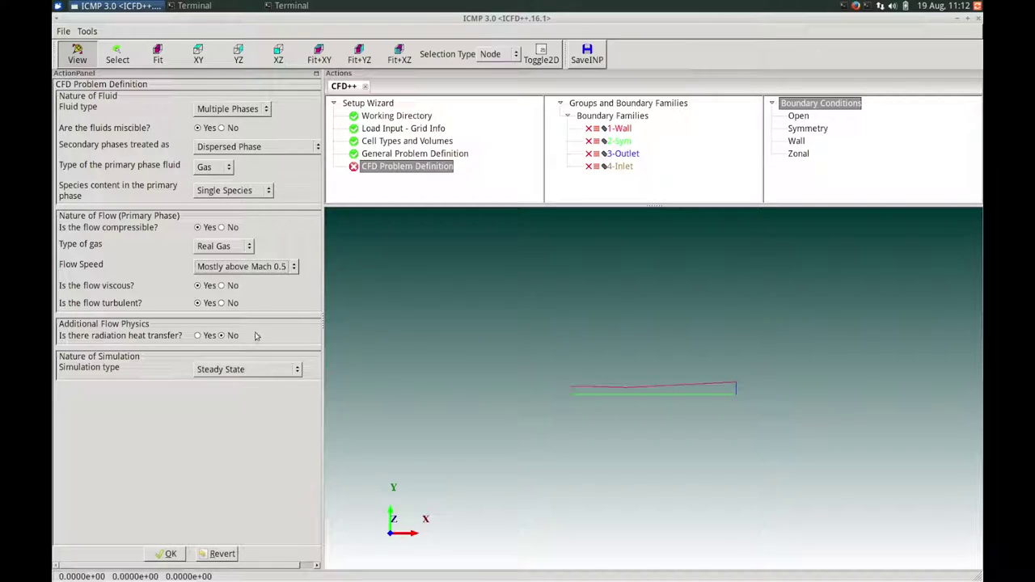
click(238, 369)
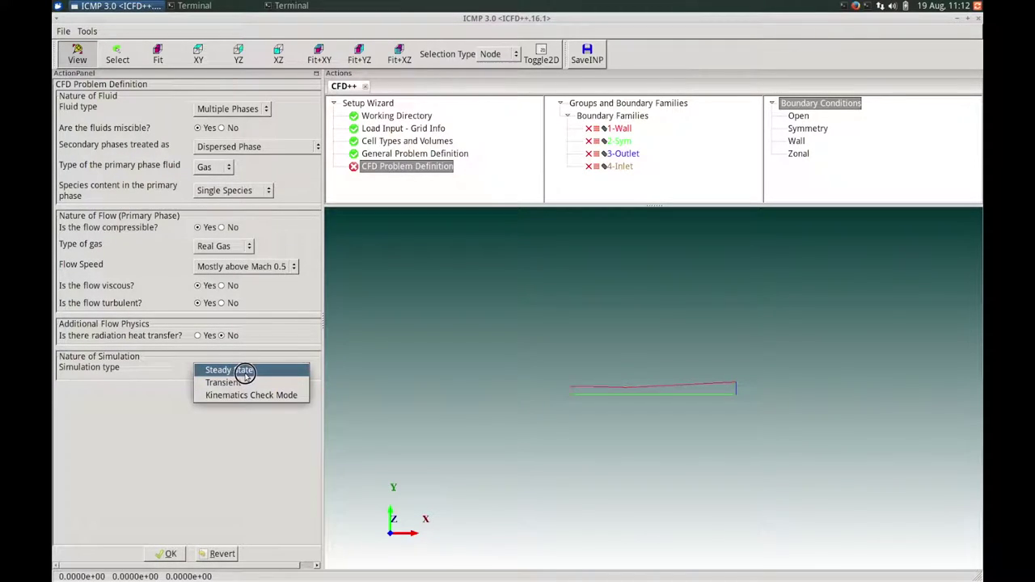
click(234, 370)
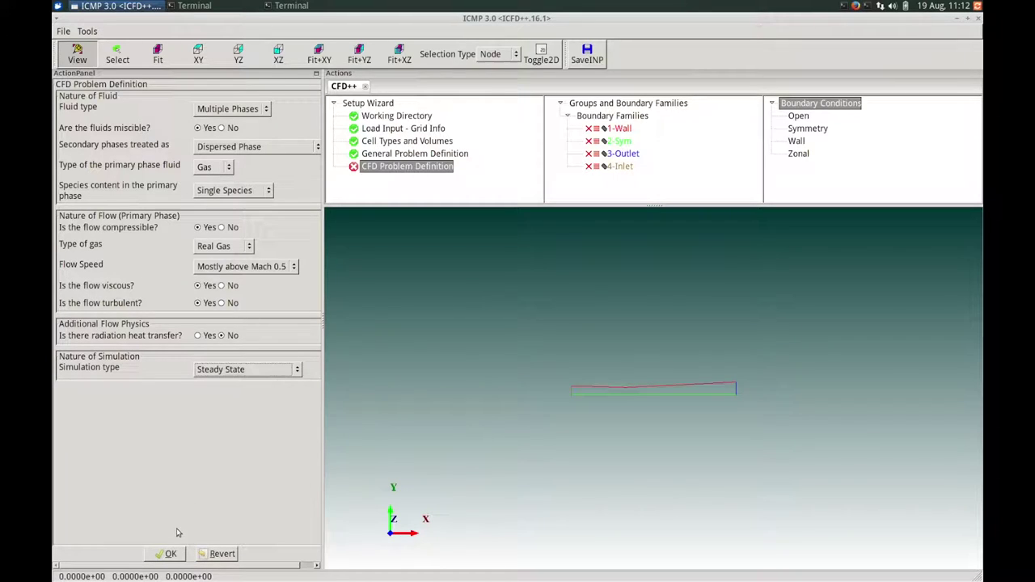
click(169, 555)
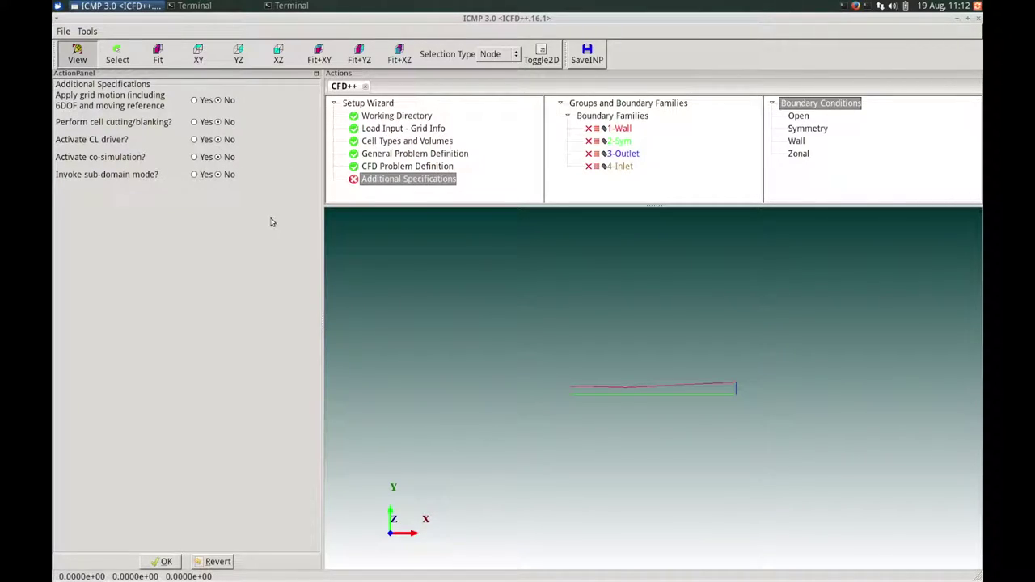
- Accept the default additional specifications and choose the Ideal Gas equation of state with the 2-equation Realizable k-eps turbulence model
click(162, 562)
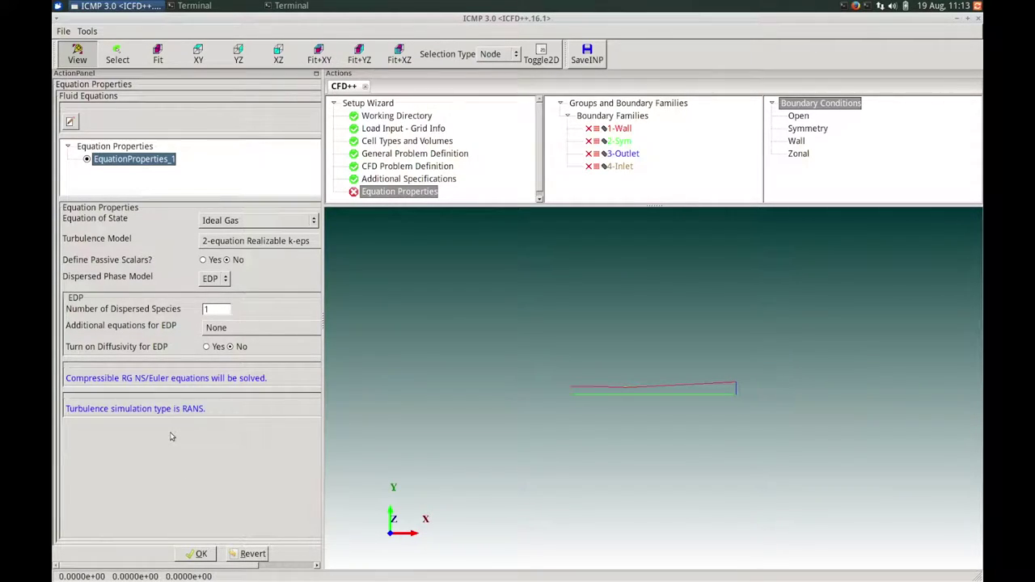
click(226, 225)
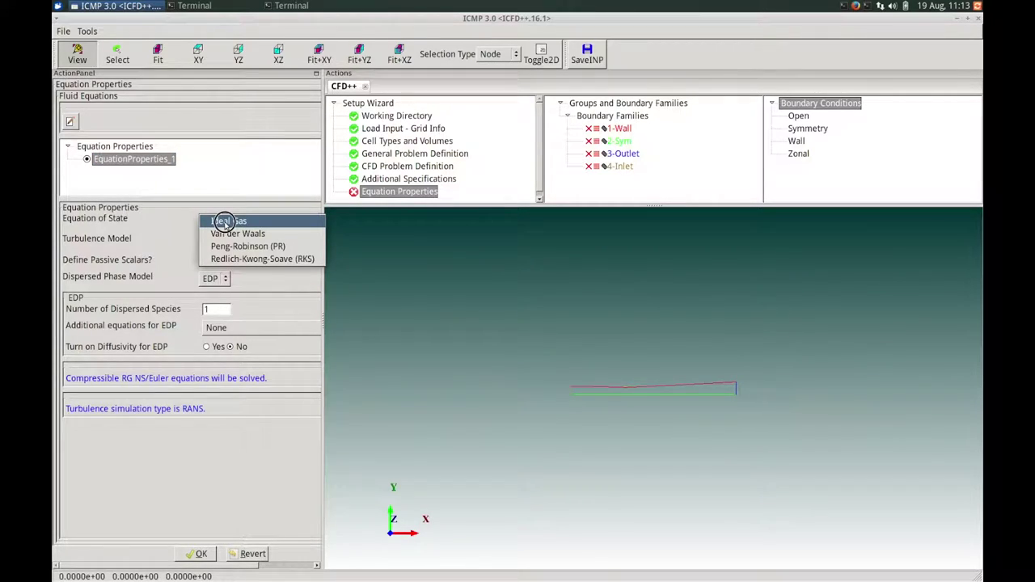
click(225, 222)
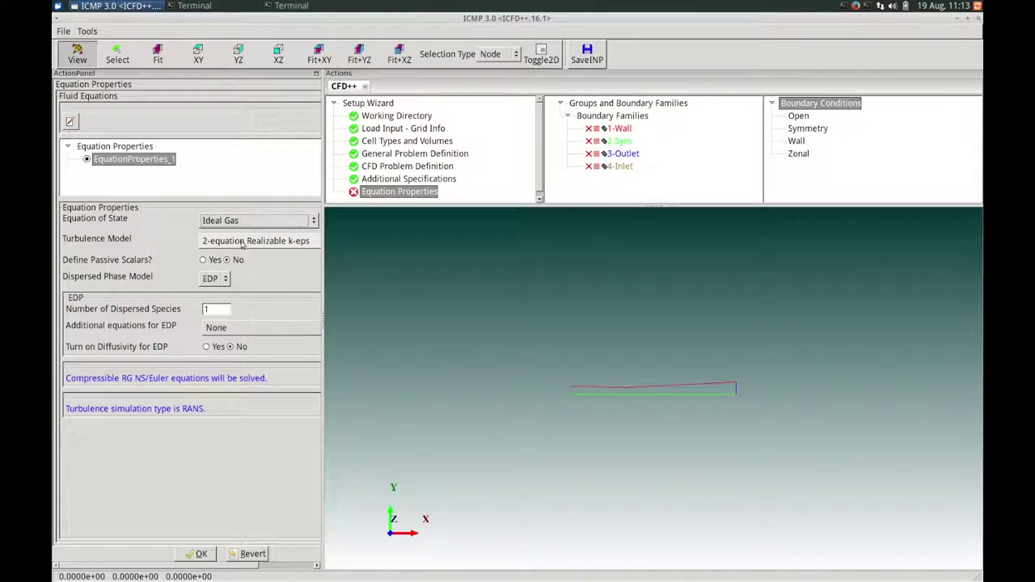
click(238, 242)
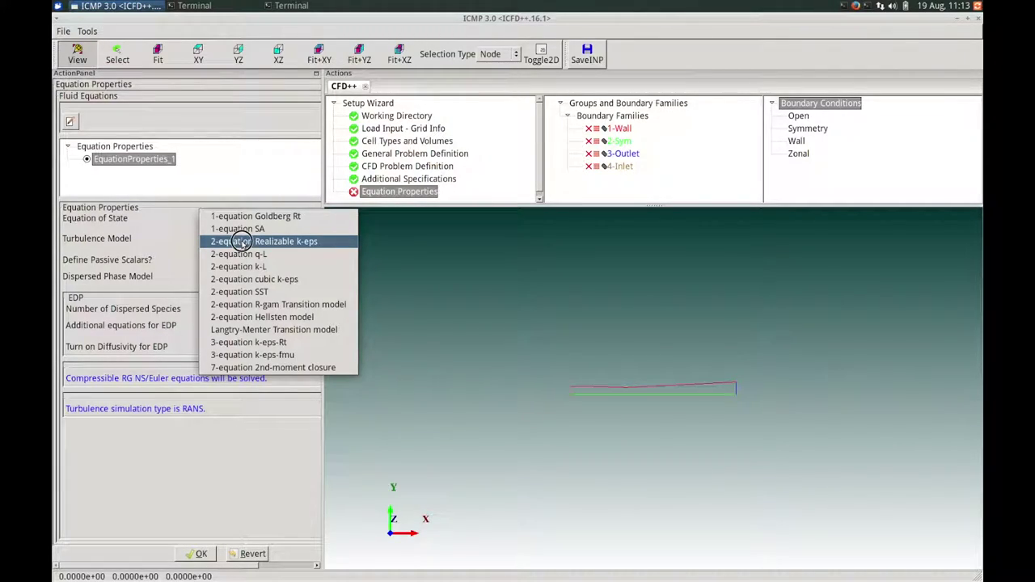
click(240, 241)
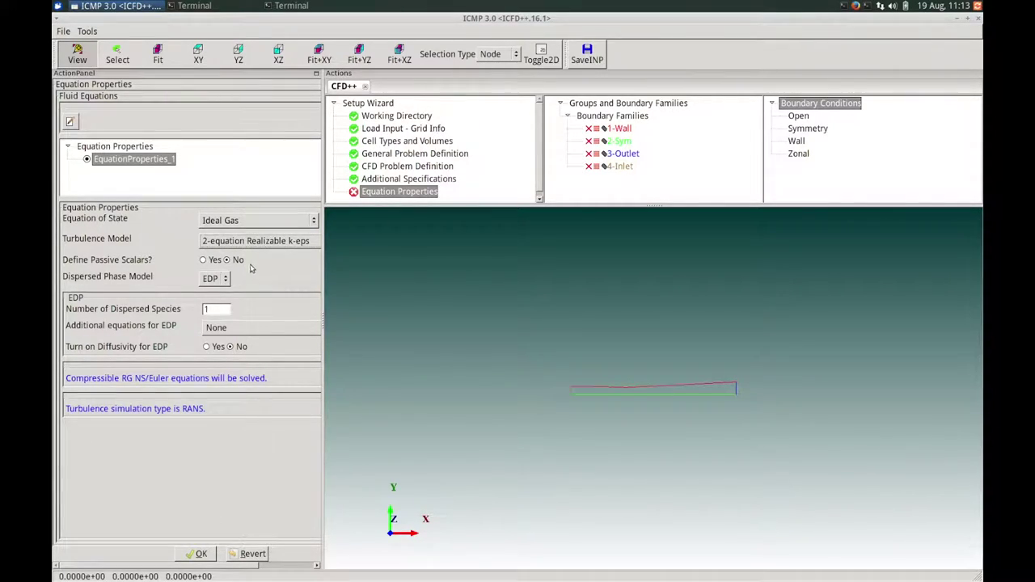
- Use the EDP dispersed phase model with one species and Energy-Number Density additional equations, and add no physics source terms
click(225, 280)
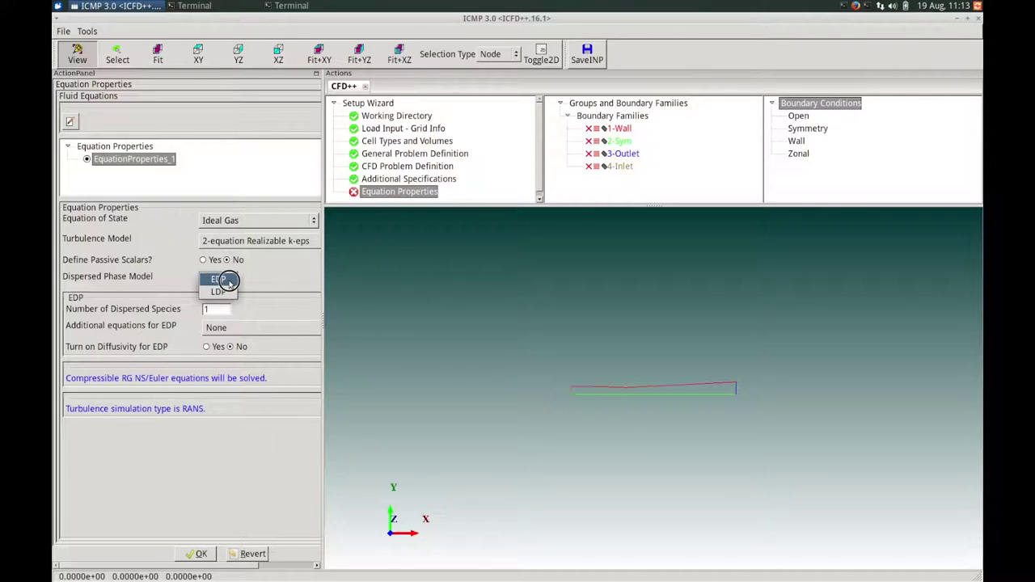
click(227, 280)
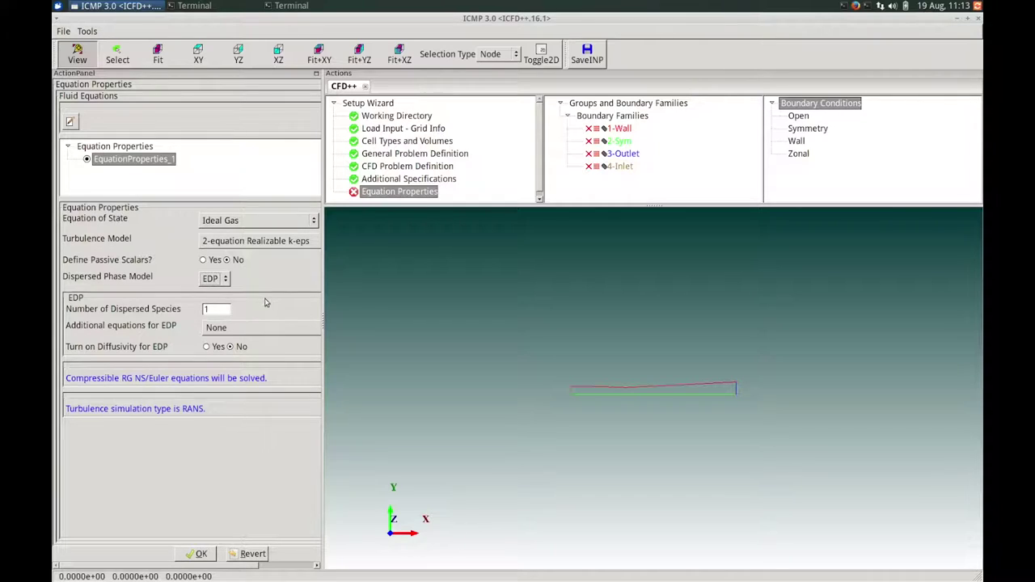
click(261, 327)
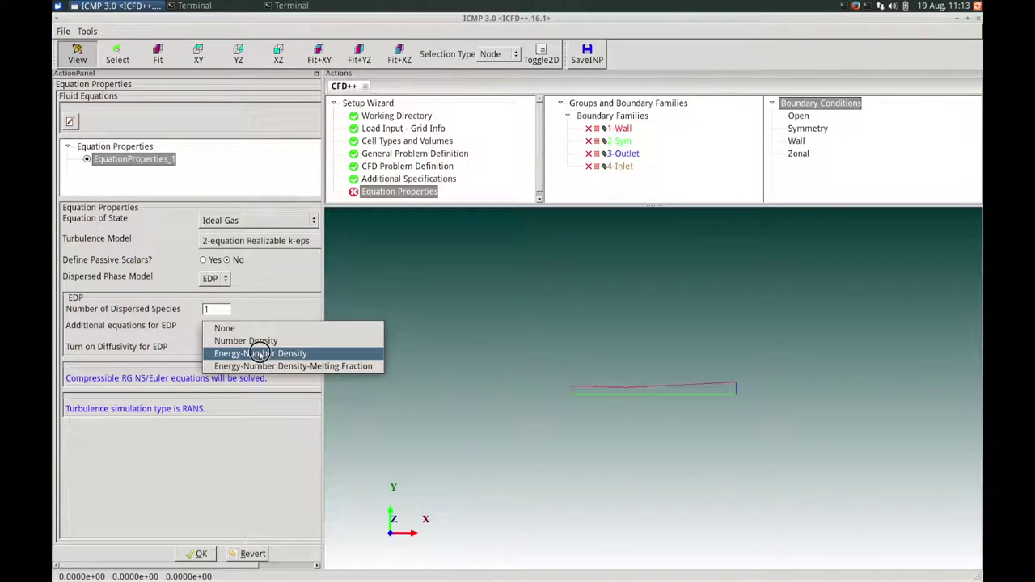
click(259, 353)
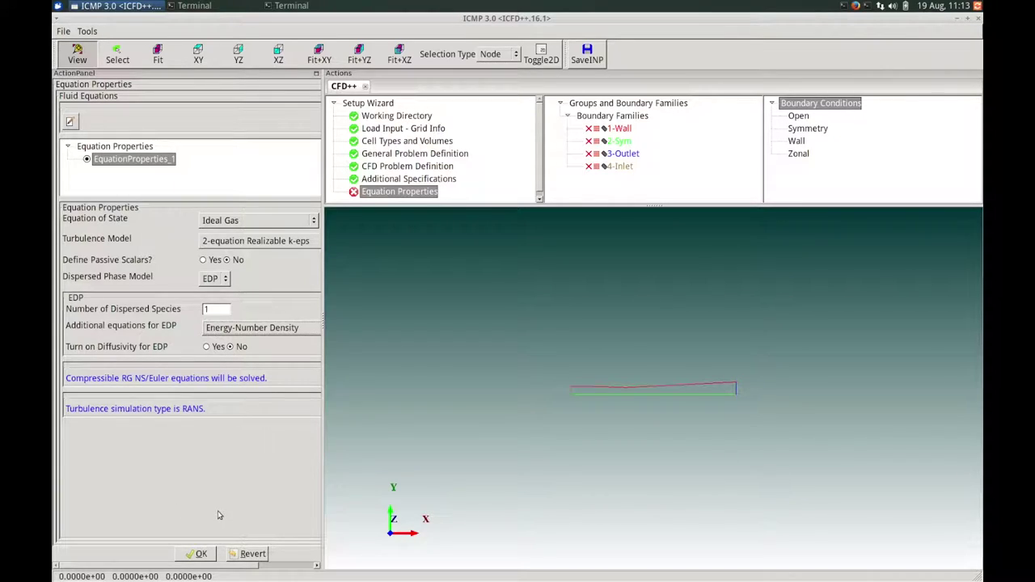
click(194, 555)
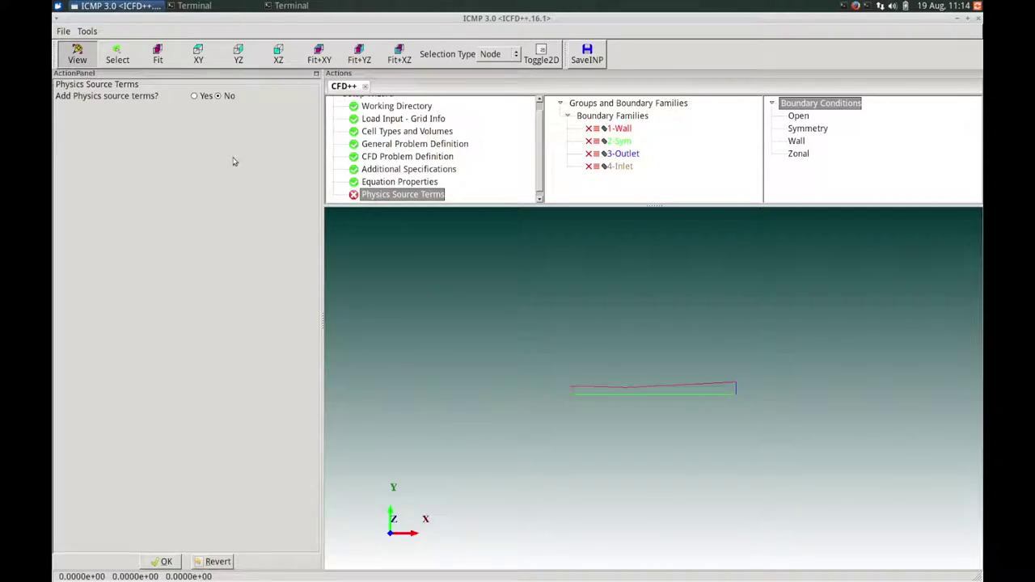
click(165, 562)
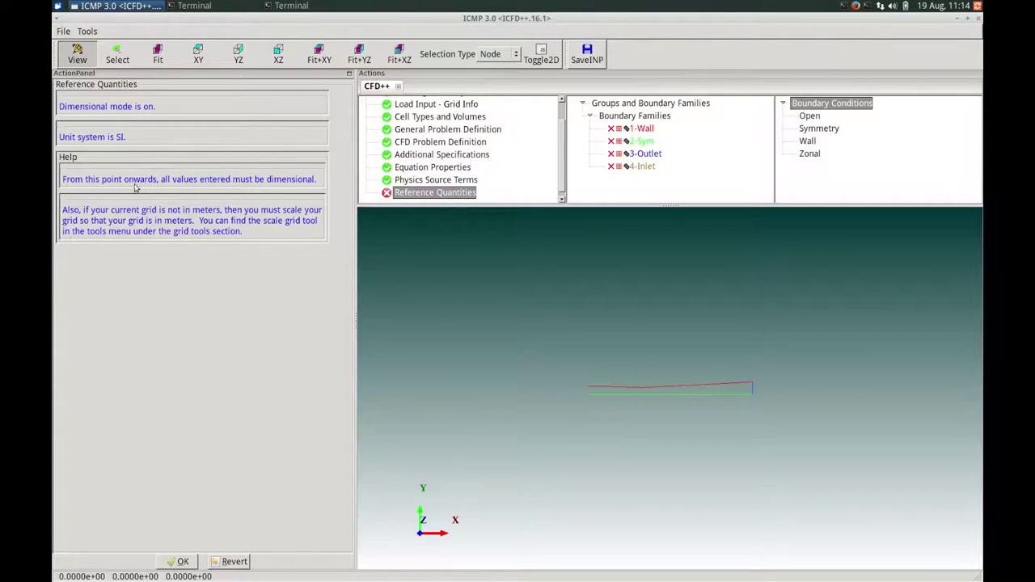
- Accept the dimensional SI reference quantities and keep the Two--Built-in temperature ranges for the primary phase
click(172, 560)
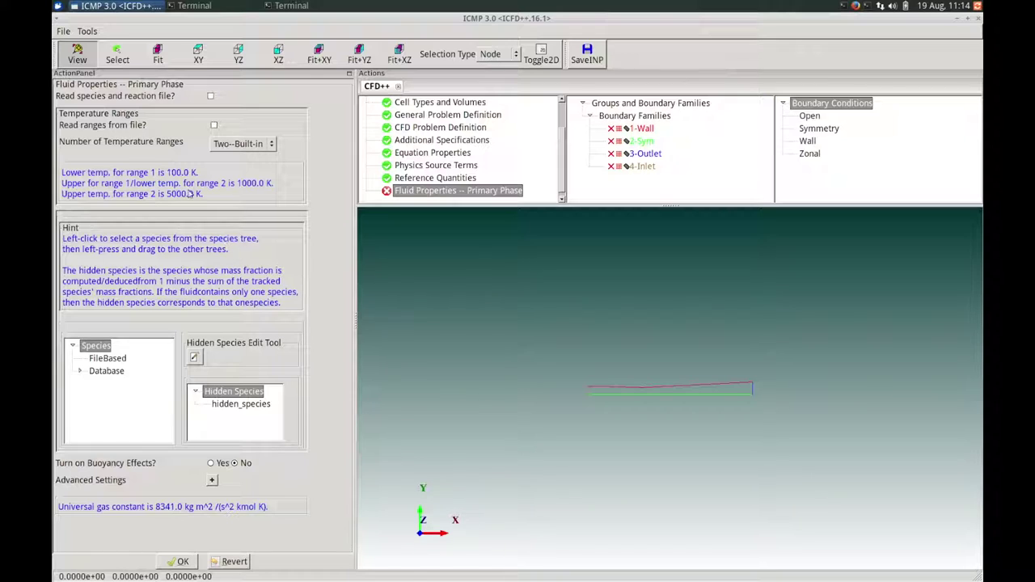
click(271, 144)
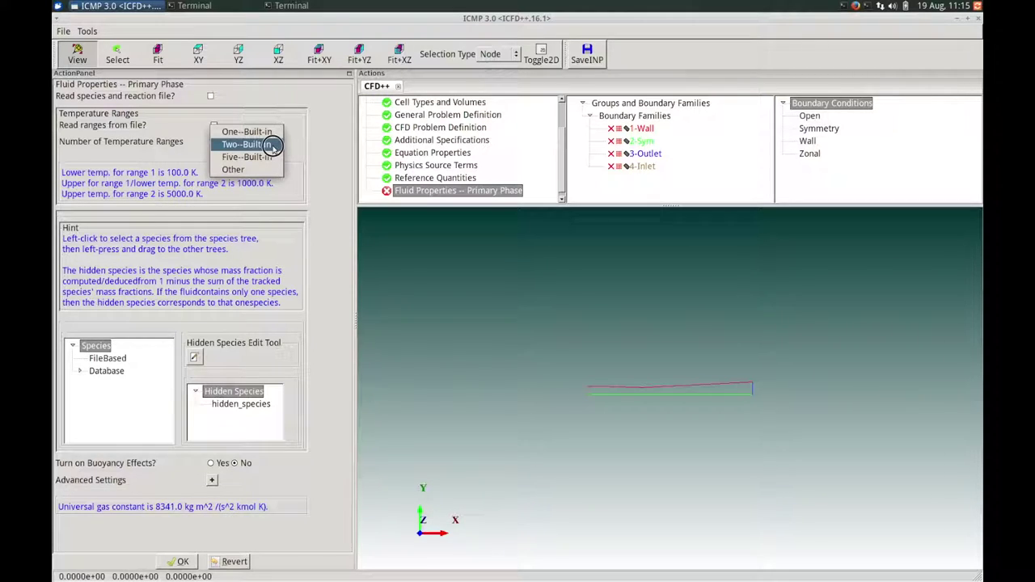
click(272, 145)
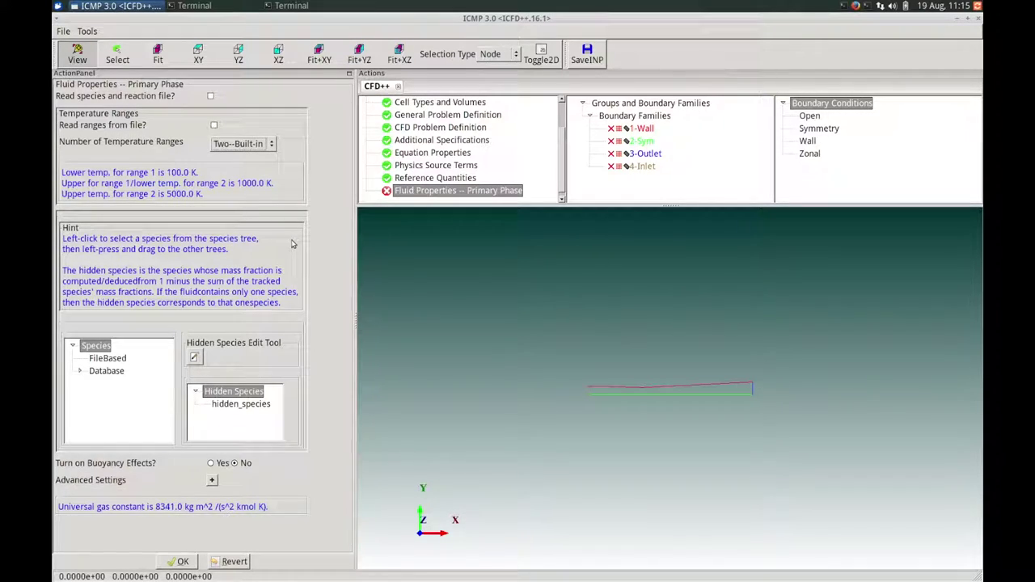
- Assign H2O_Water from the species database as the primary phase's hidden species
click(79, 370)
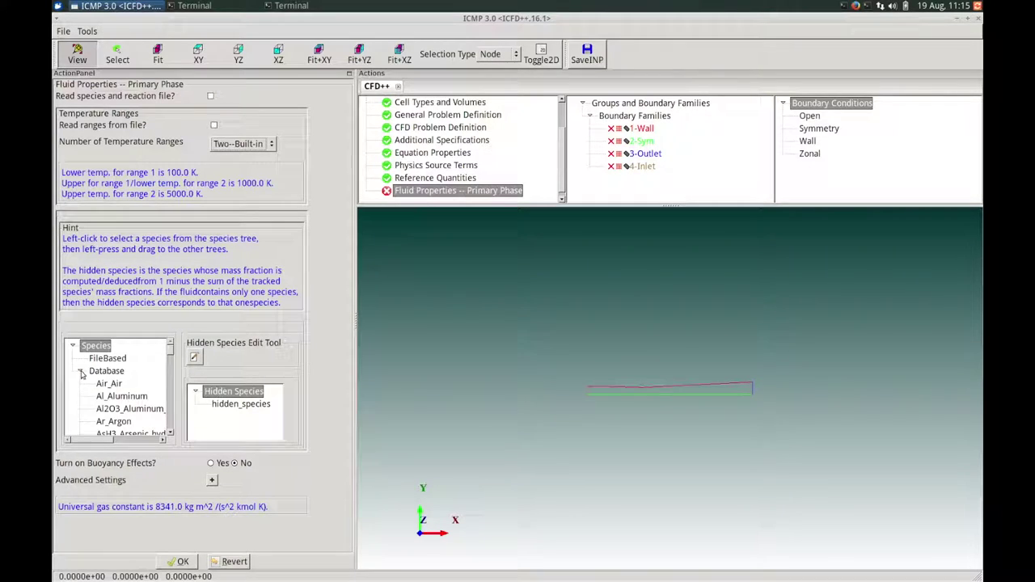
drag(170, 357, 169, 393)
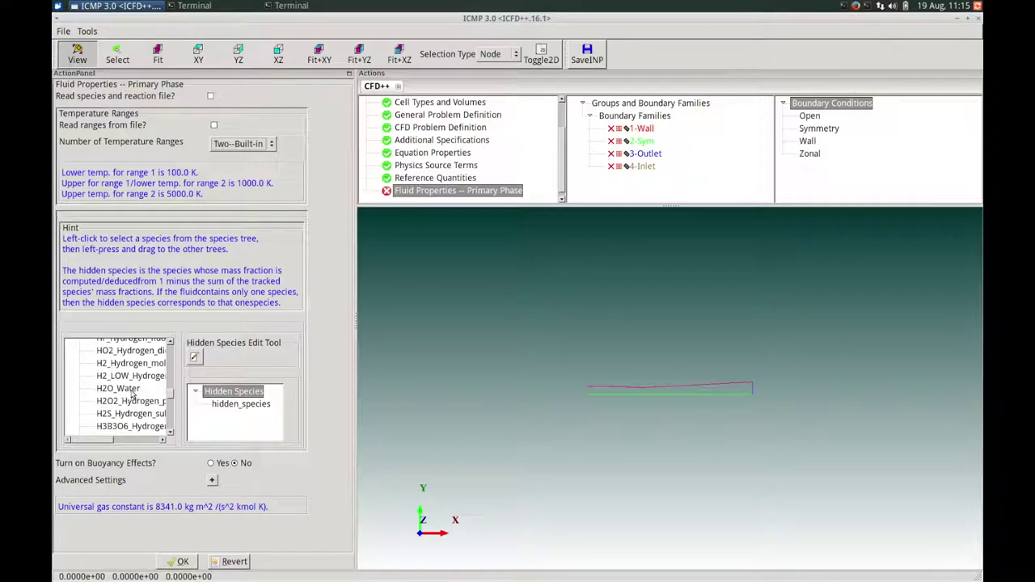
click(132, 391)
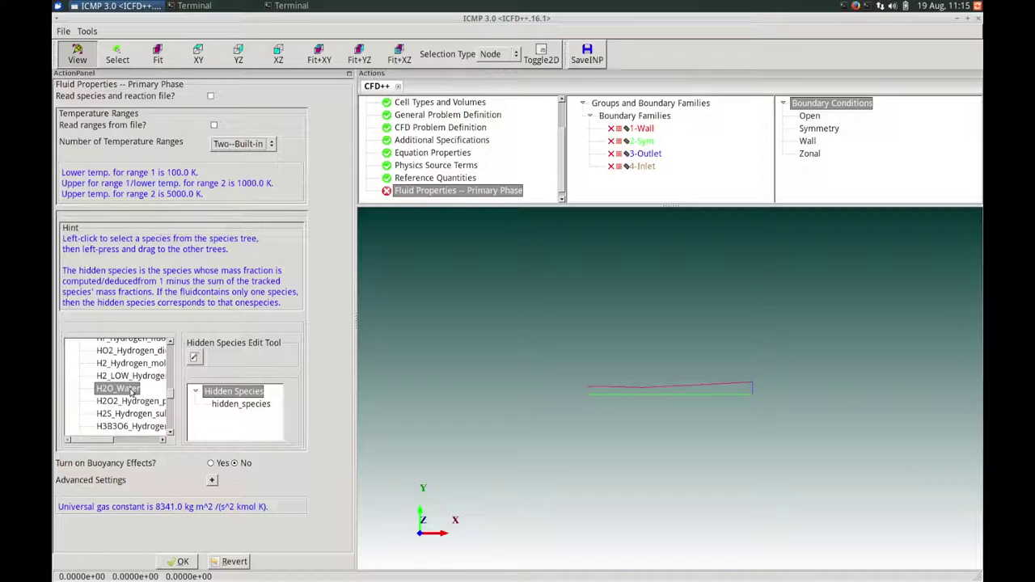
click(129, 390)
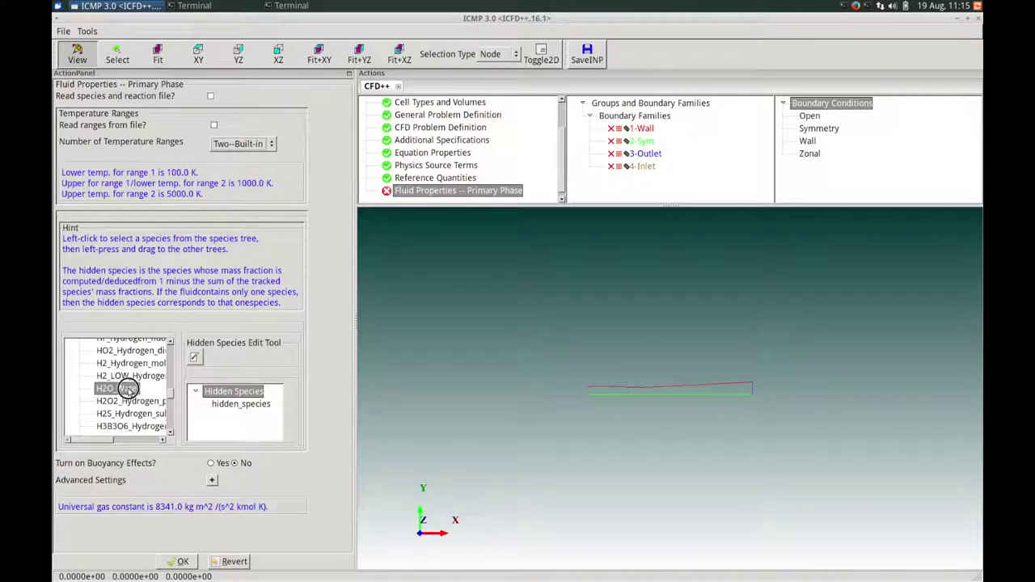
drag(129, 390, 162, 400)
drag(207, 417, 235, 410)
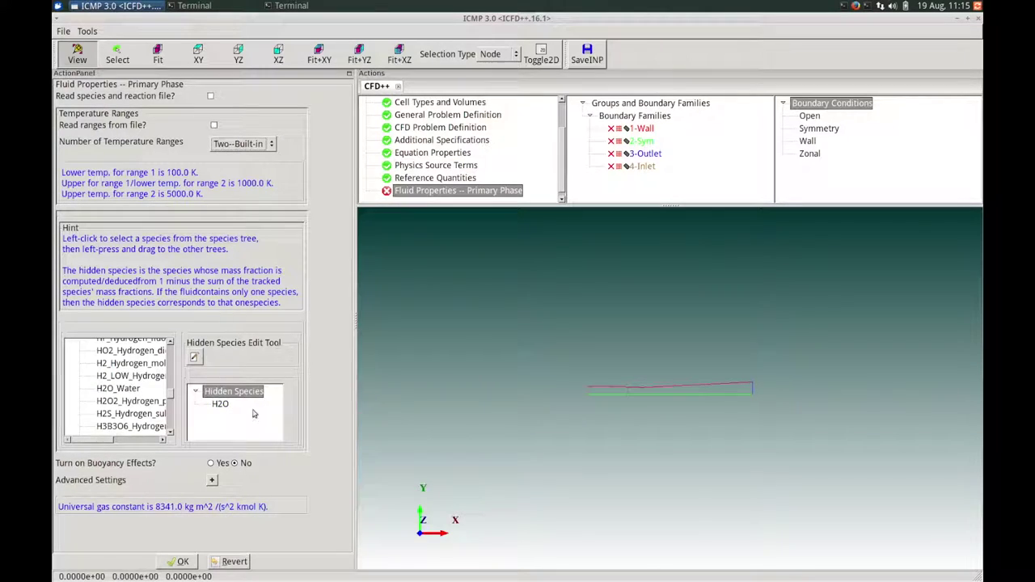
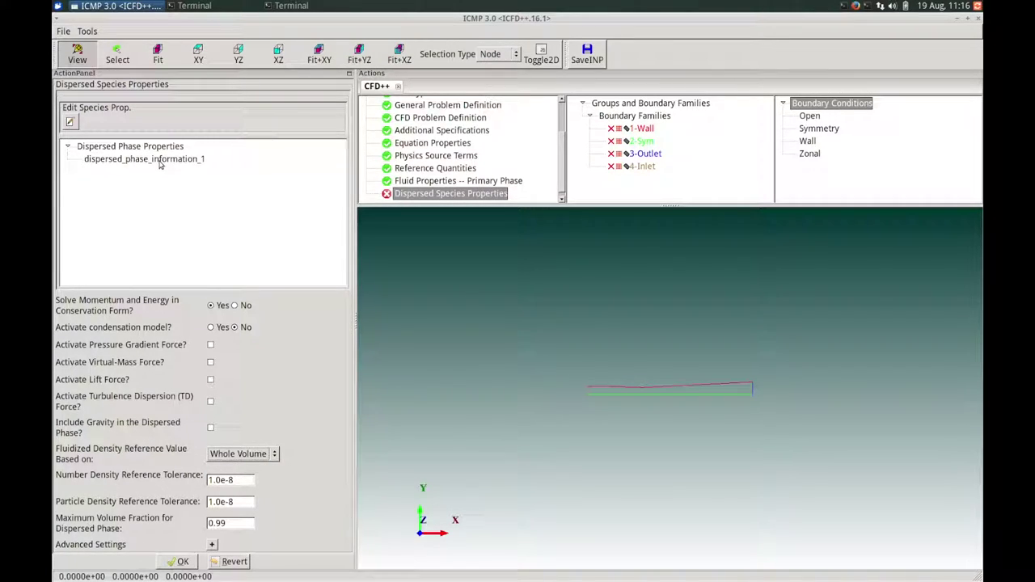
- Edit the dispersed phase species, naming it Water and setting its particle type to Liquid
click(160, 161)
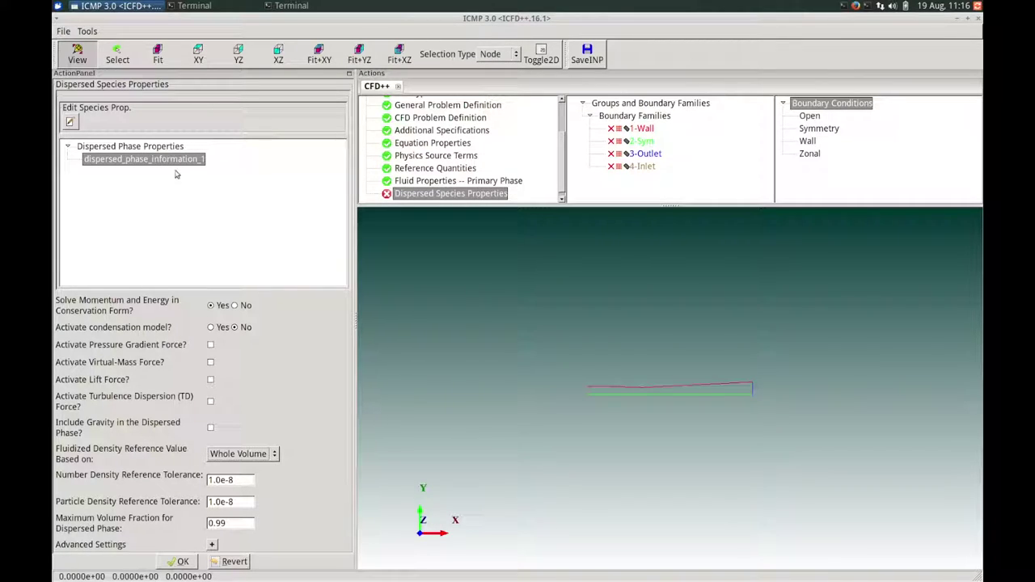
click(72, 121)
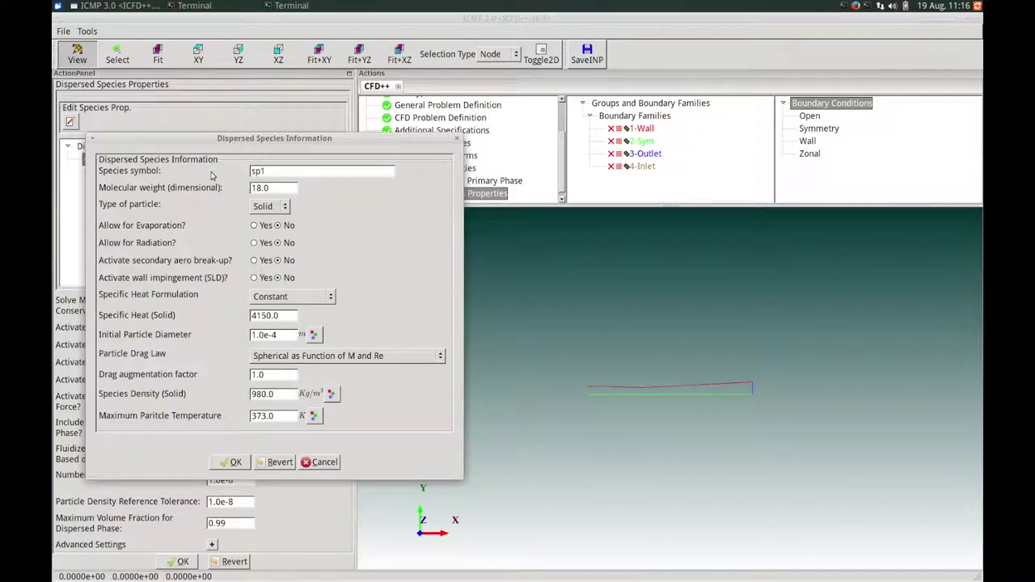
double_click(288, 172)
key(BackSpace)
text(Water)
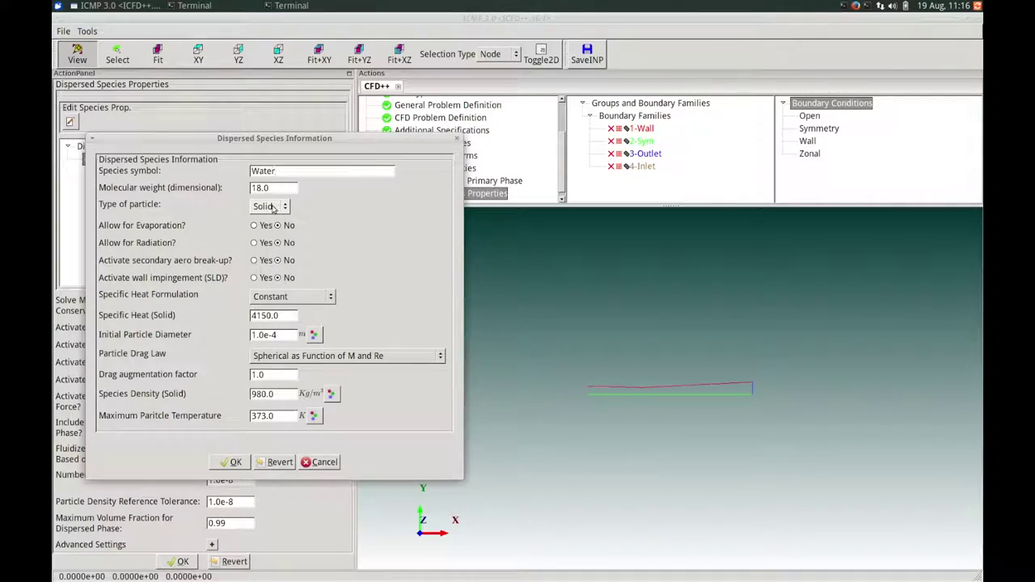
click(273, 207)
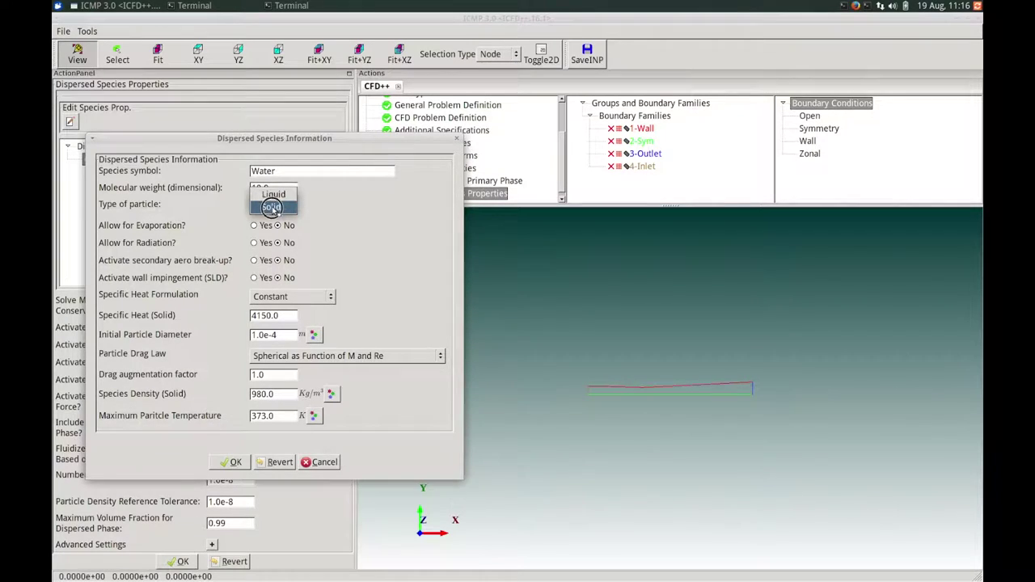
click(275, 195)
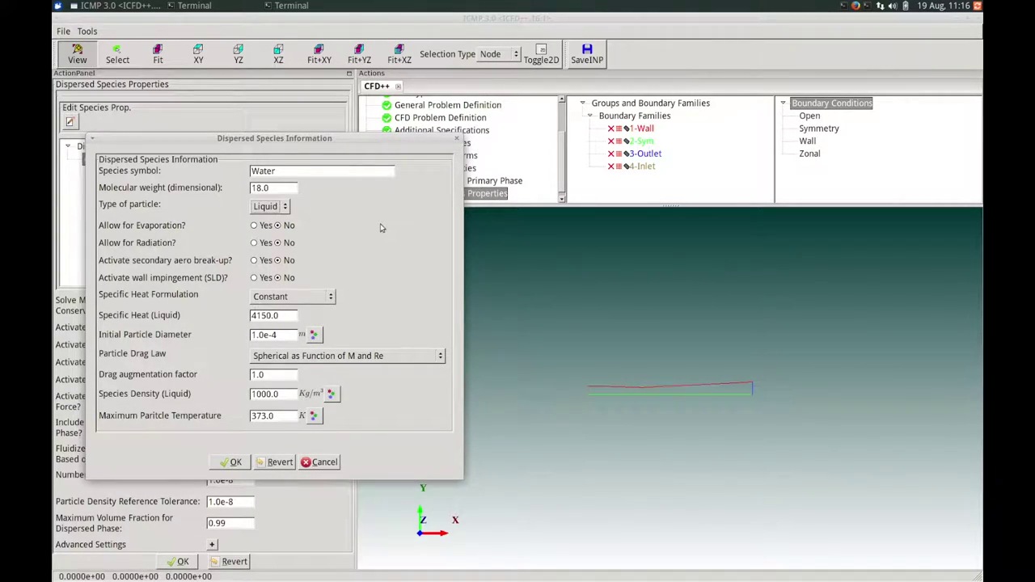
- Keep the Constant specific heat formulation, set the initial particle diameter to 1.0e-9 m, and confirm the dispersed species information
click(324, 297)
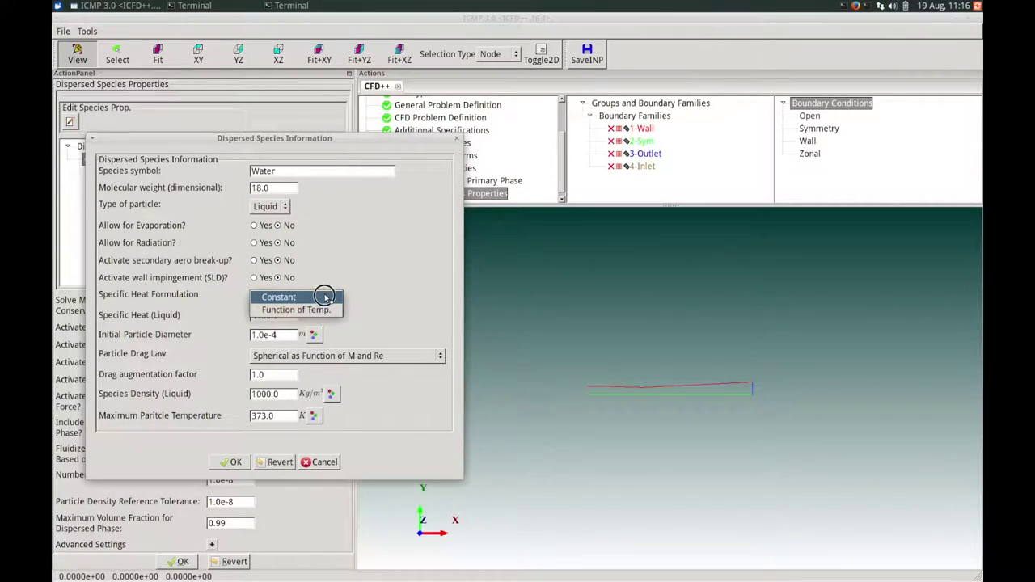
click(324, 299)
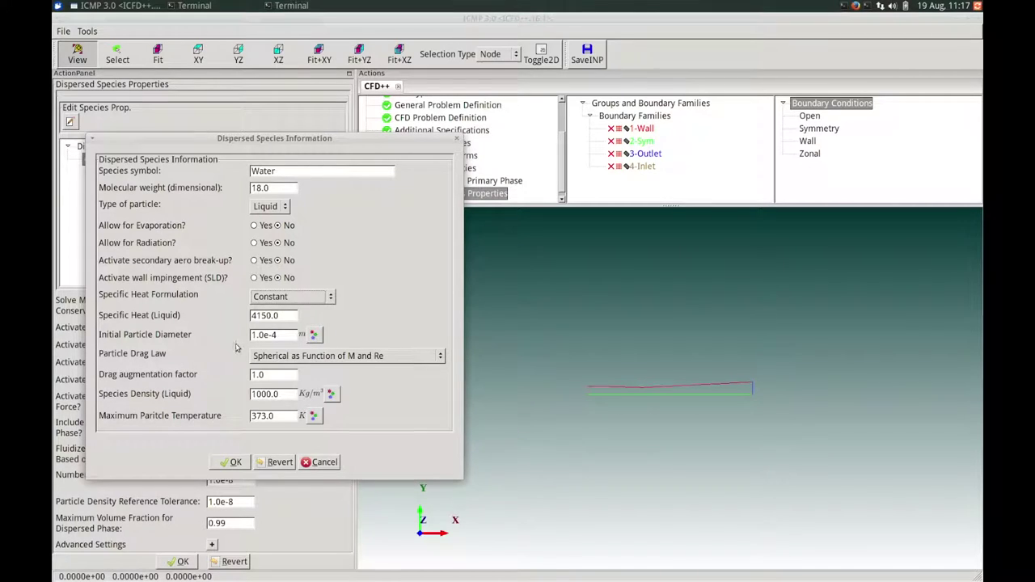
click(273, 336)
double_click(274, 335)
text(9)
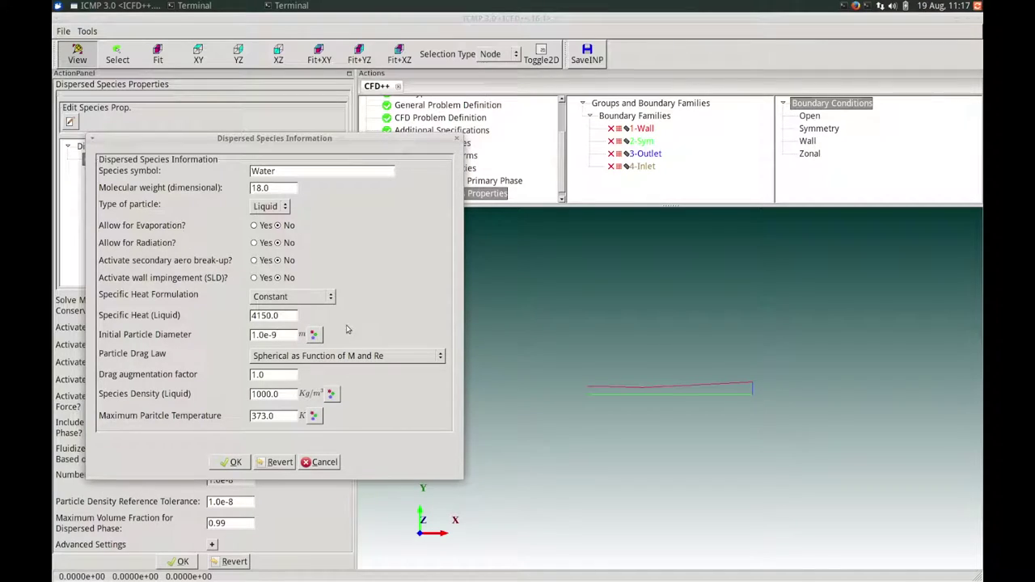
click(227, 467)
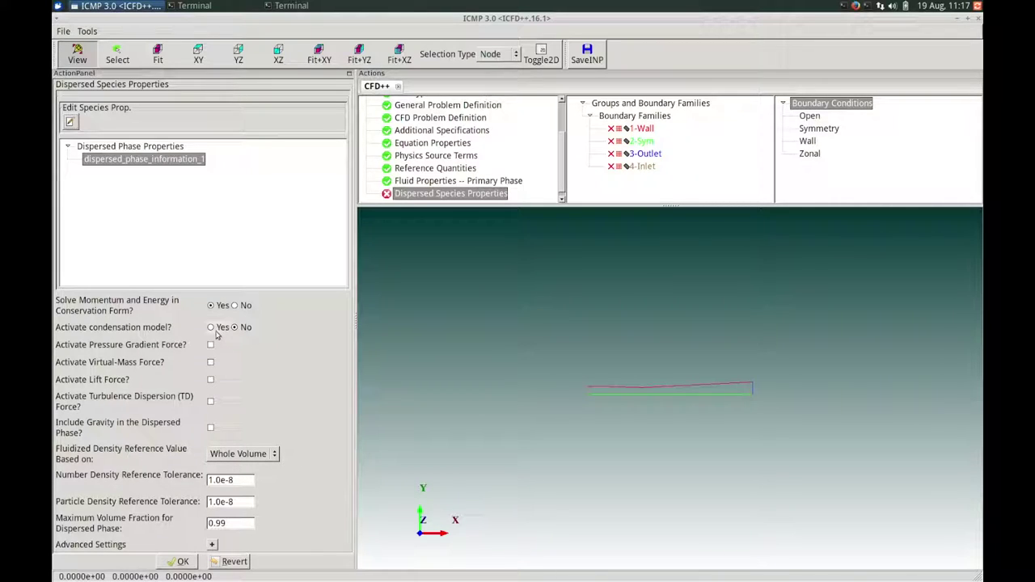
- Activate the condensation model, apply the dispersed species properties, and keep Gyarmathy as the condensation model type
click(212, 328)
click(172, 563)
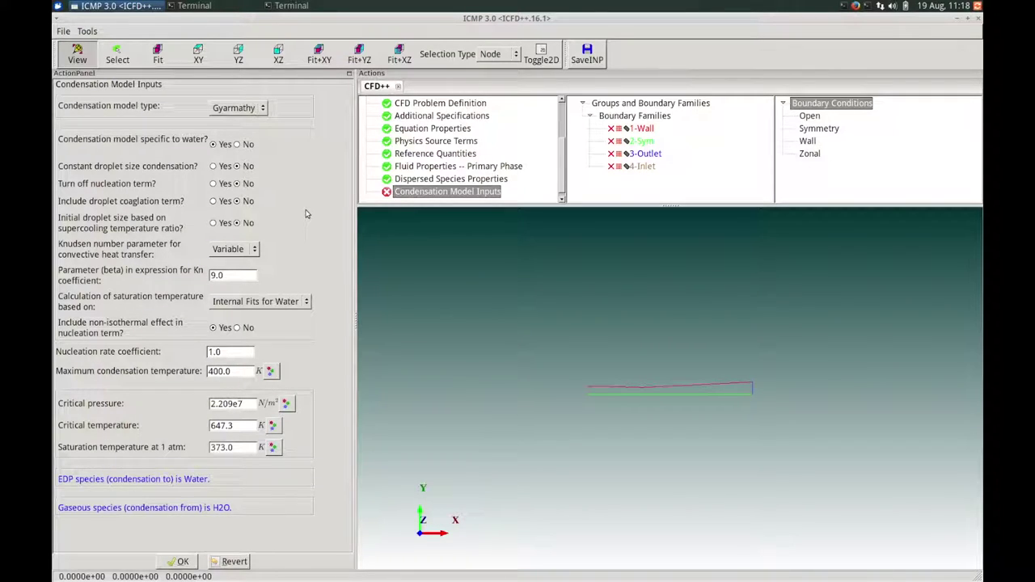
click(264, 109)
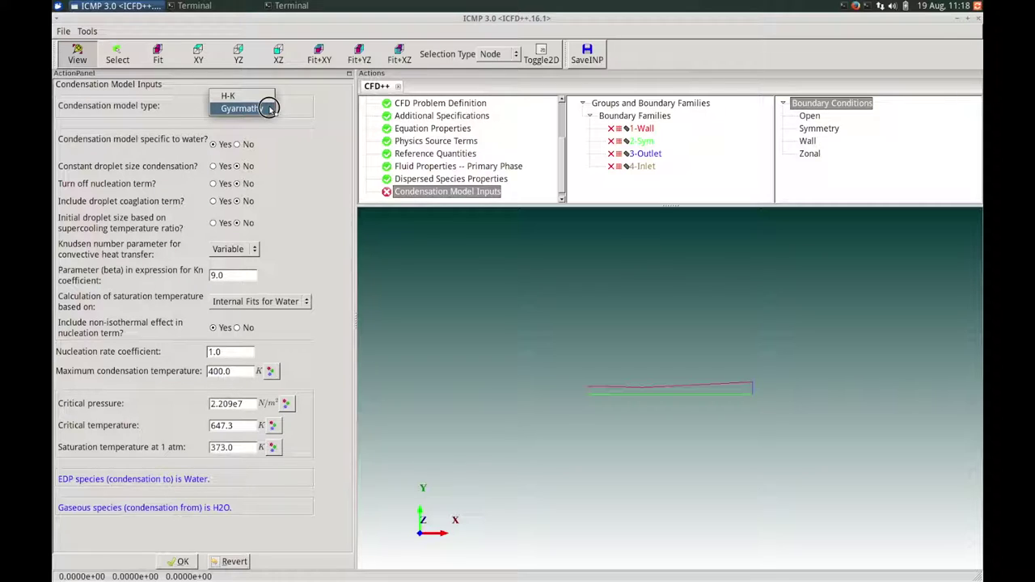
click(269, 109)
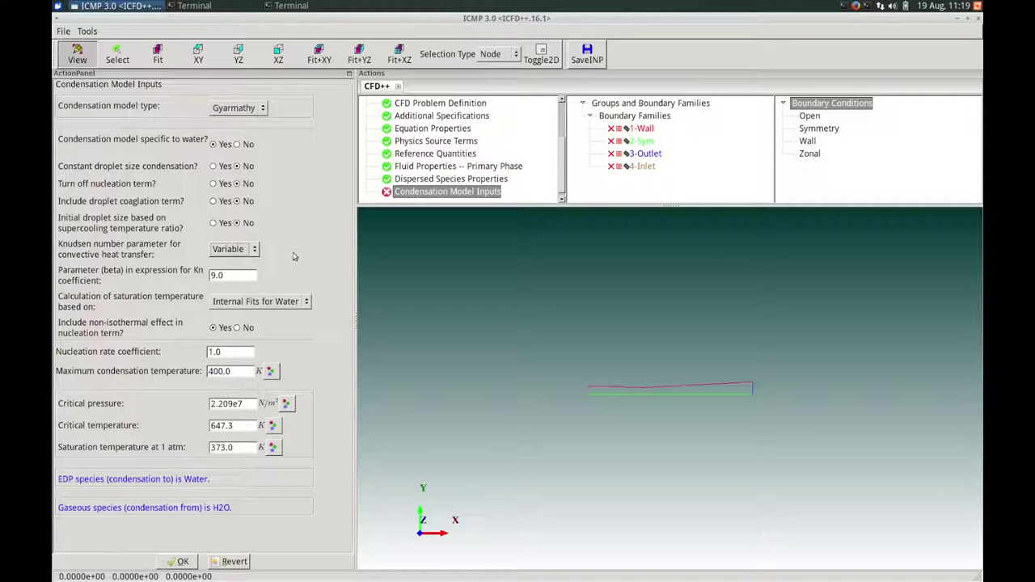
- Set the Knudsen number parameter to Constant, keep Internal Fits for Water for saturation temperature, and apply the condensation inputs
click(231, 250)
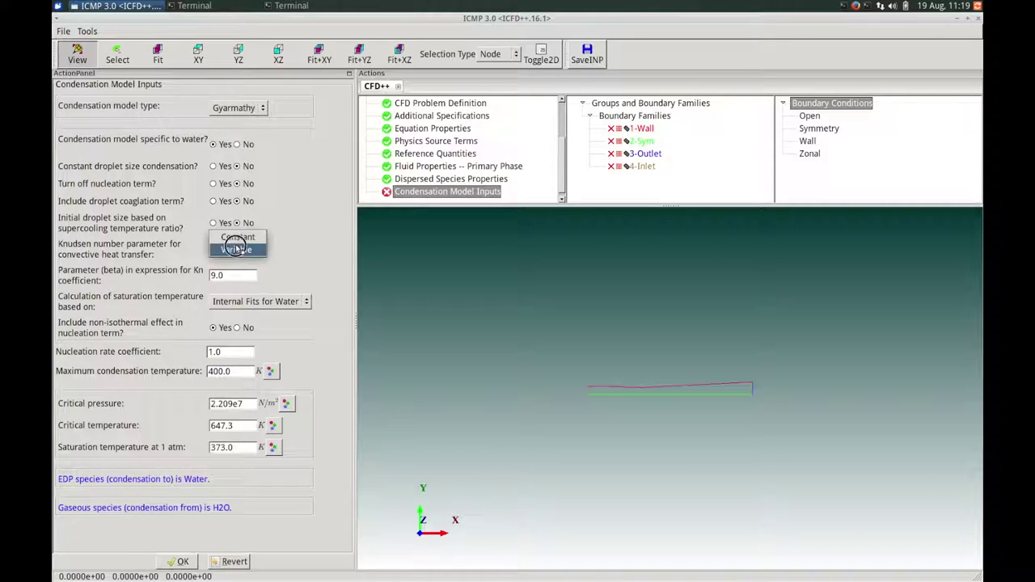
click(237, 234)
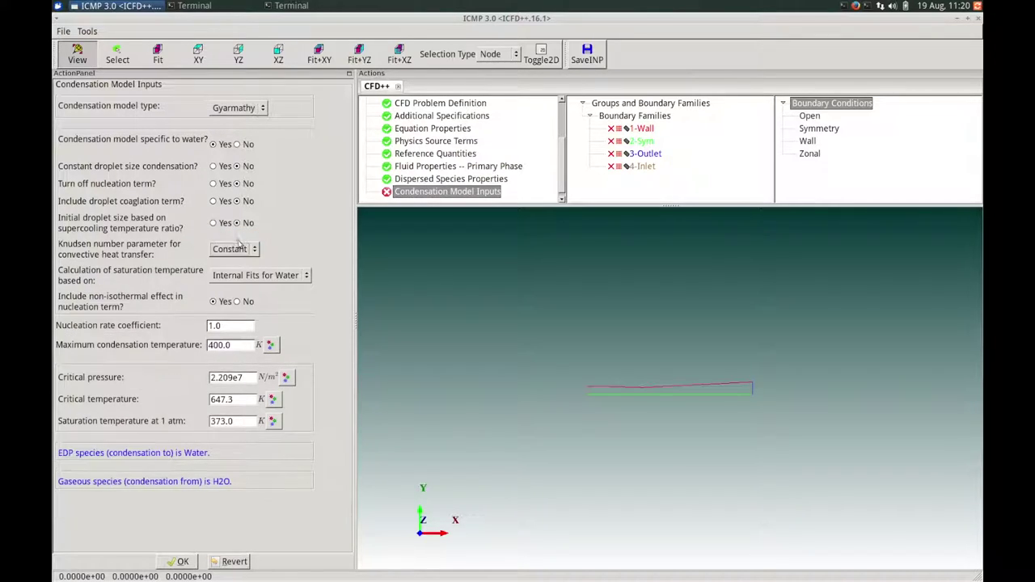
click(281, 276)
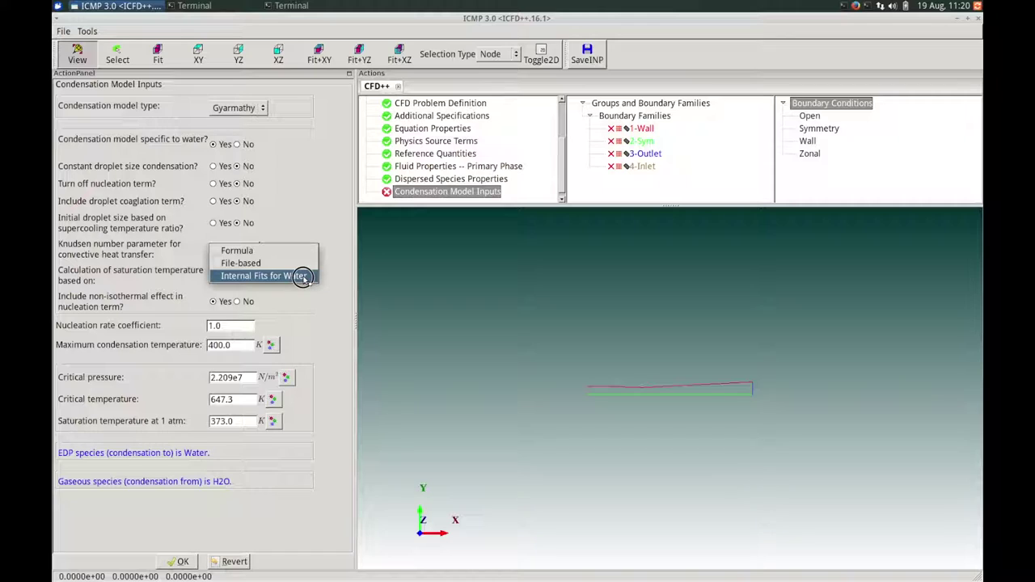
click(303, 278)
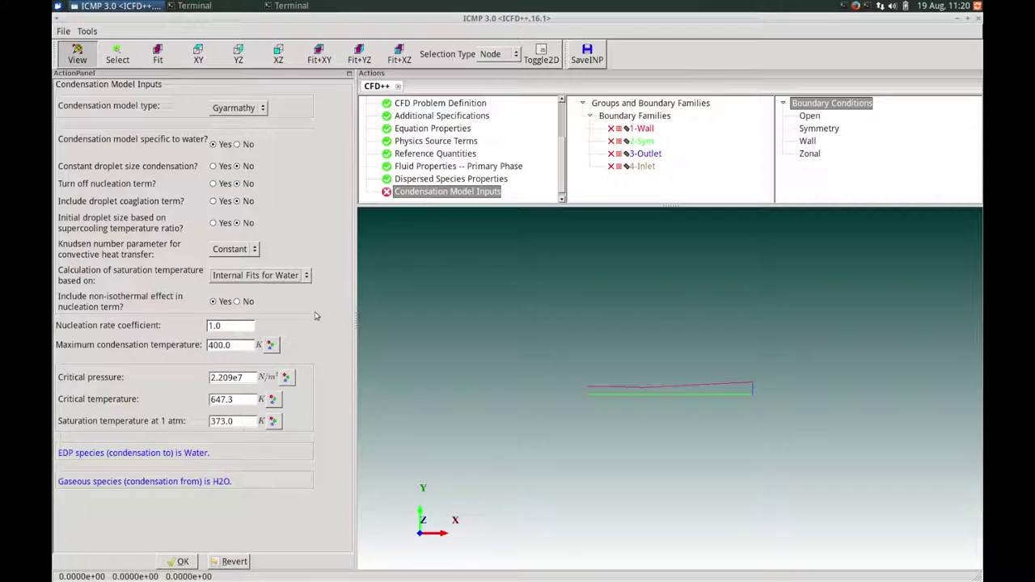
click(177, 561)
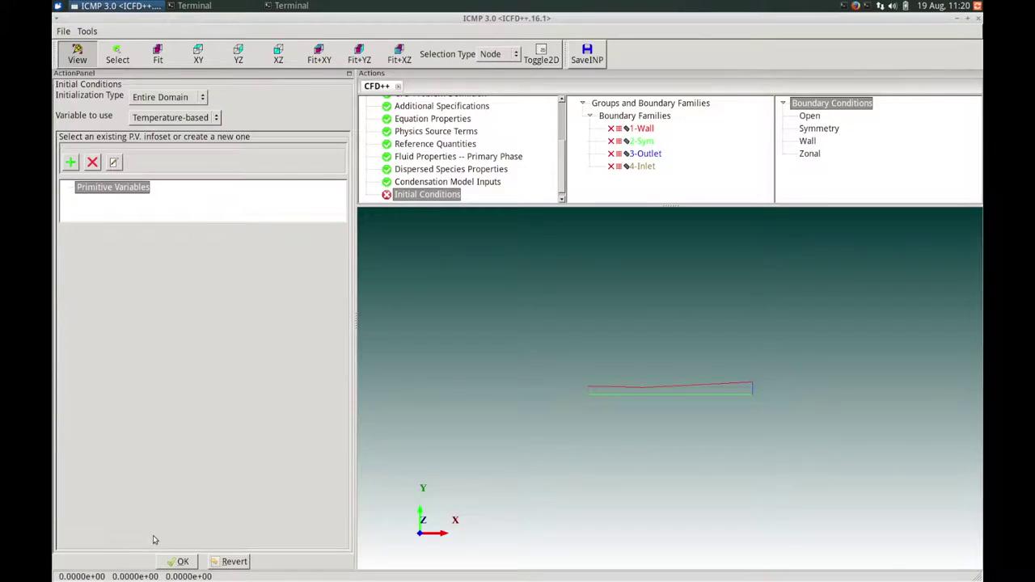
- Keep Entire Domain, Temperature-based initialization, and create and select a new primitive variables infoset for the initial conditions
click(193, 97)
click(194, 97)
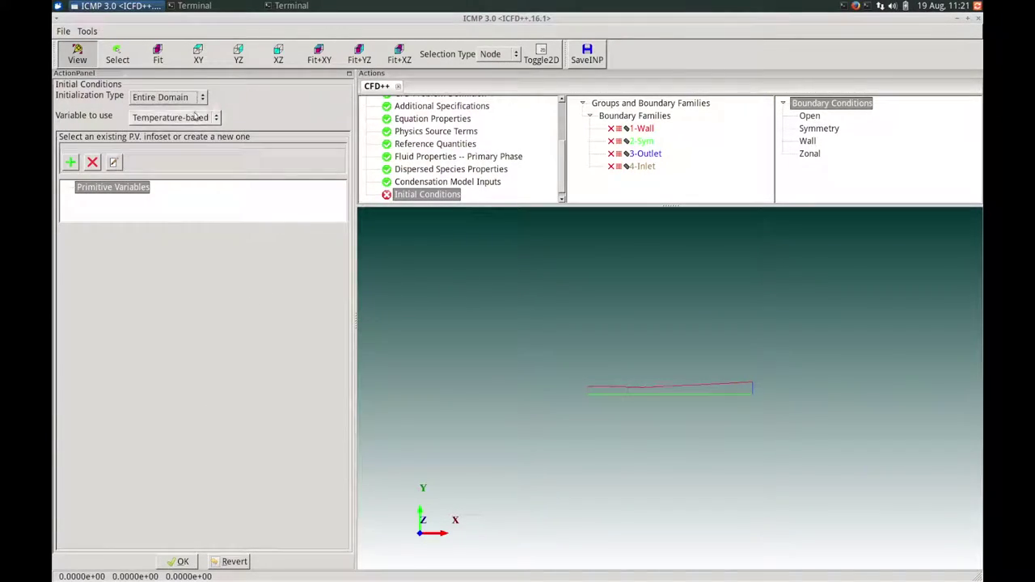
click(193, 118)
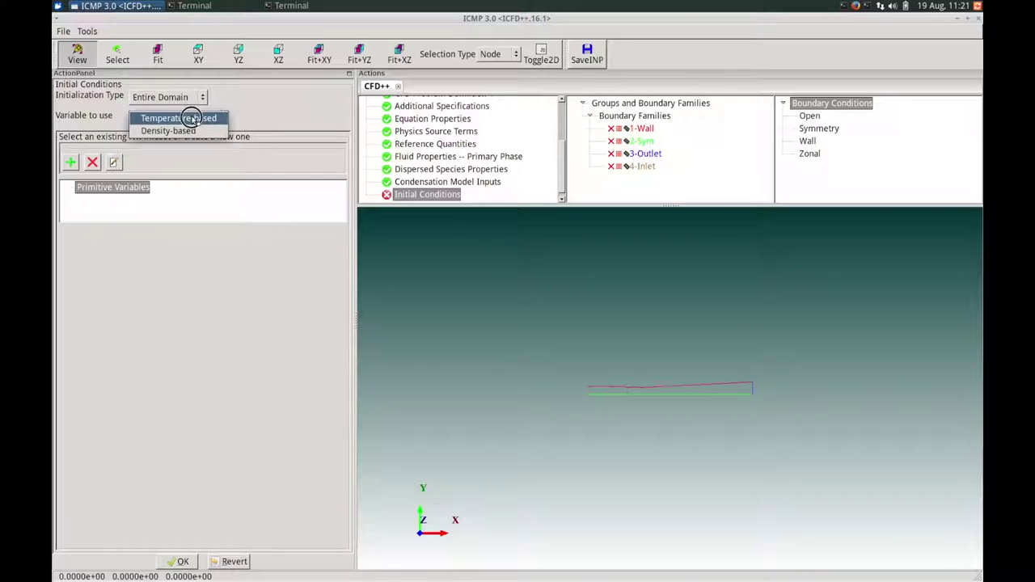
click(253, 119)
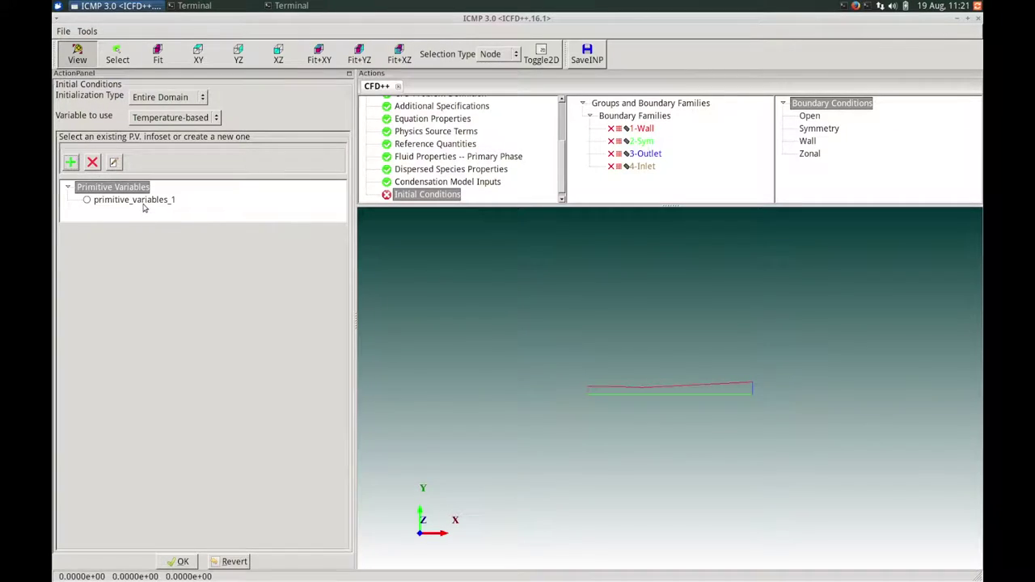
click(100, 204)
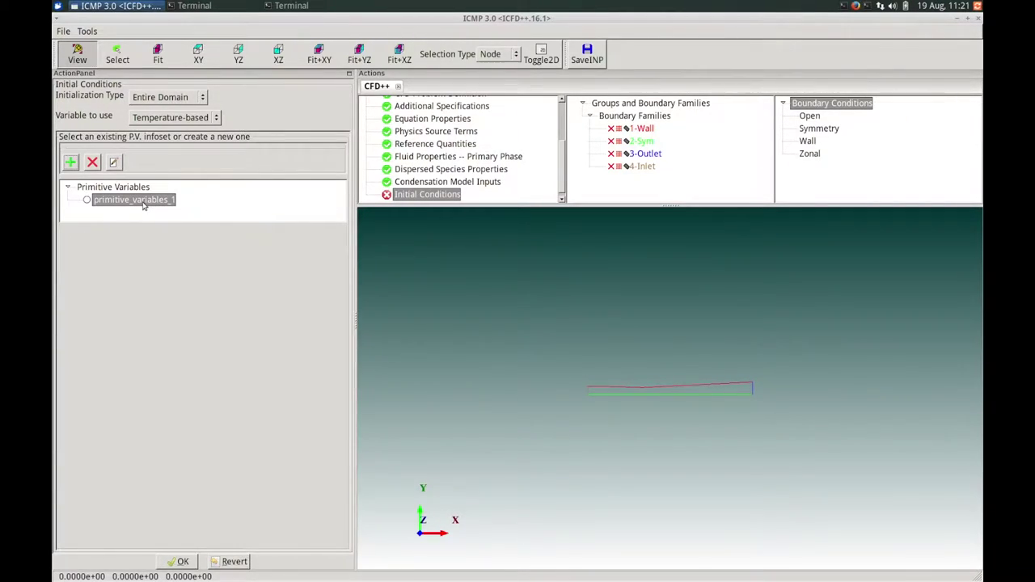
click(87, 201)
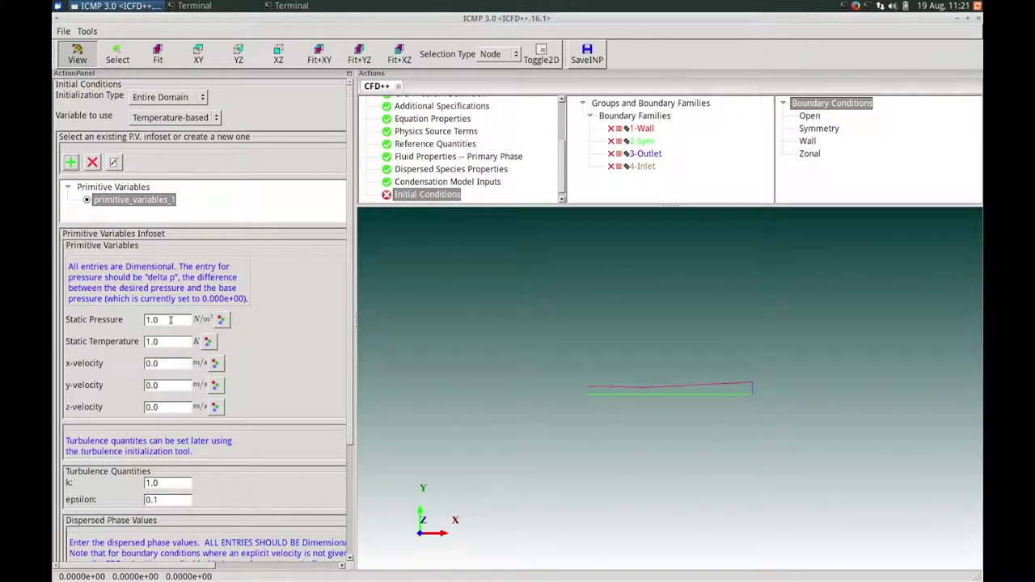
- Set the initial static pressure to 2.5e4 N/m², static temperature to 354.6 K and x-velocity to 300 m/s, and apply the initial conditions
drag(171, 320, 143, 320)
text(2.5e4)
drag(173, 341, 139, 341)
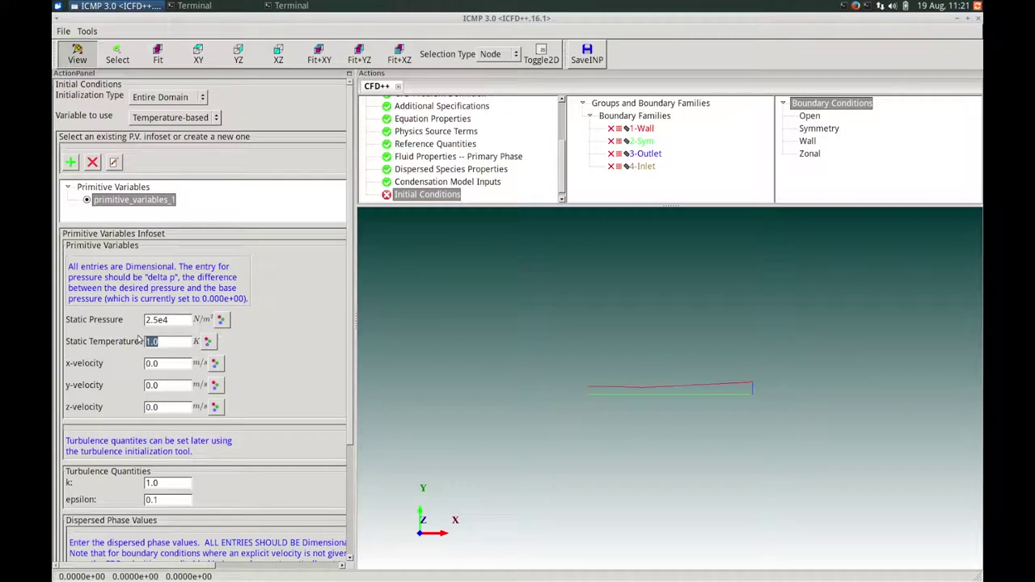
text(354.6)
key(Tab)
text(300)
key(BackSpace)
key(shift+Home)
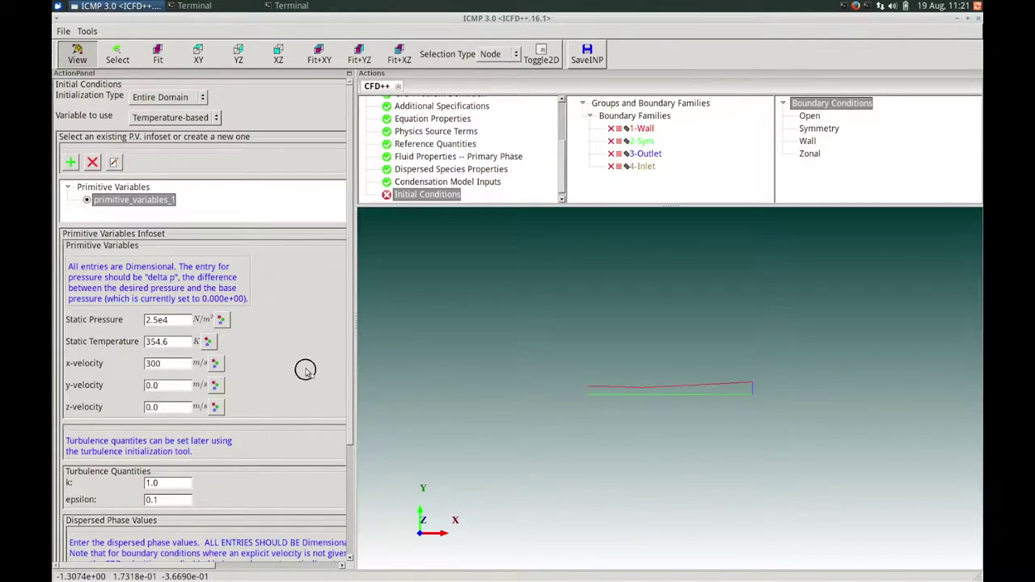
scroll(343, 446, down, 2)
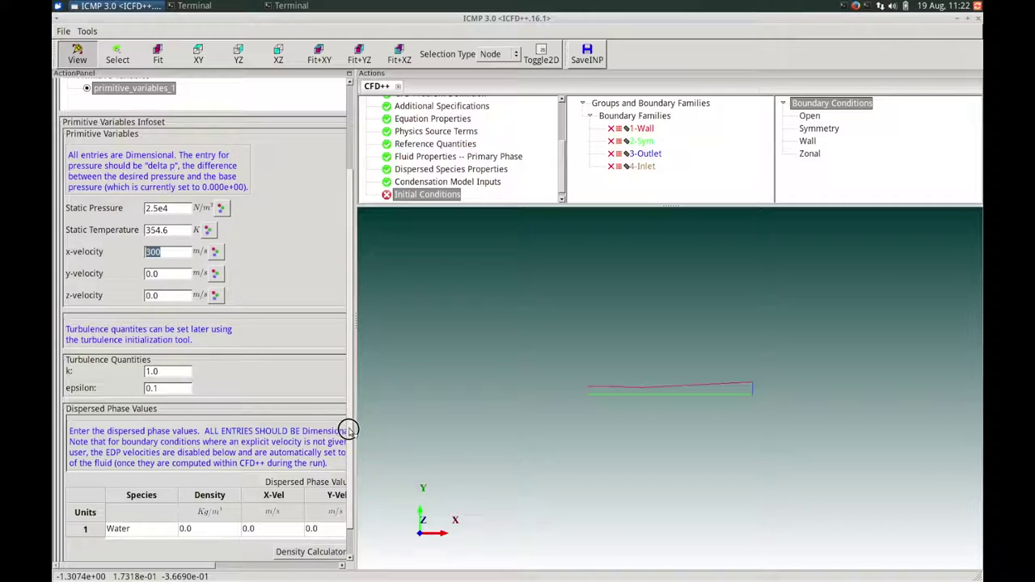
scroll(348, 429, down, 1)
drag(175, 564, 212, 564)
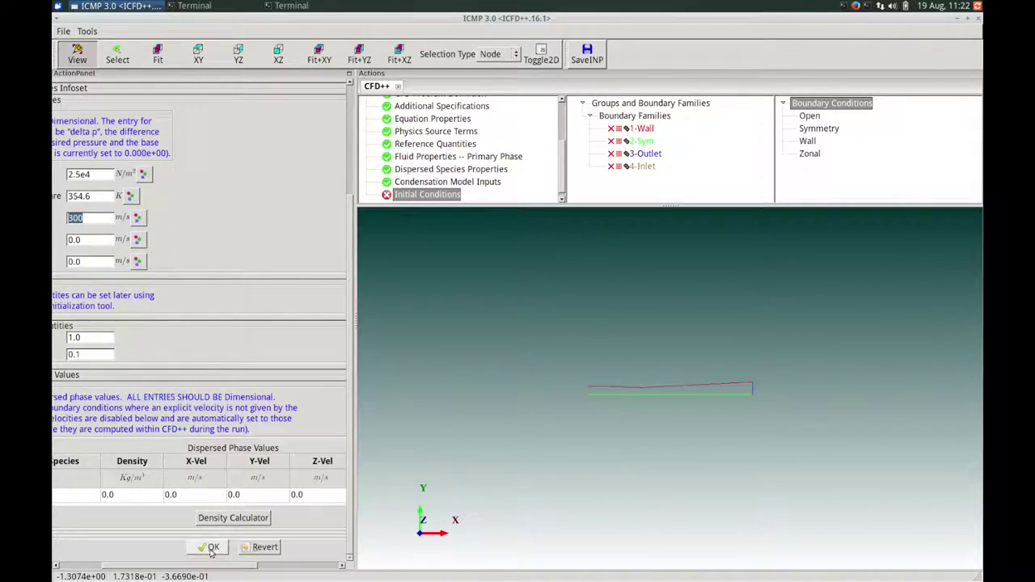
click(211, 550)
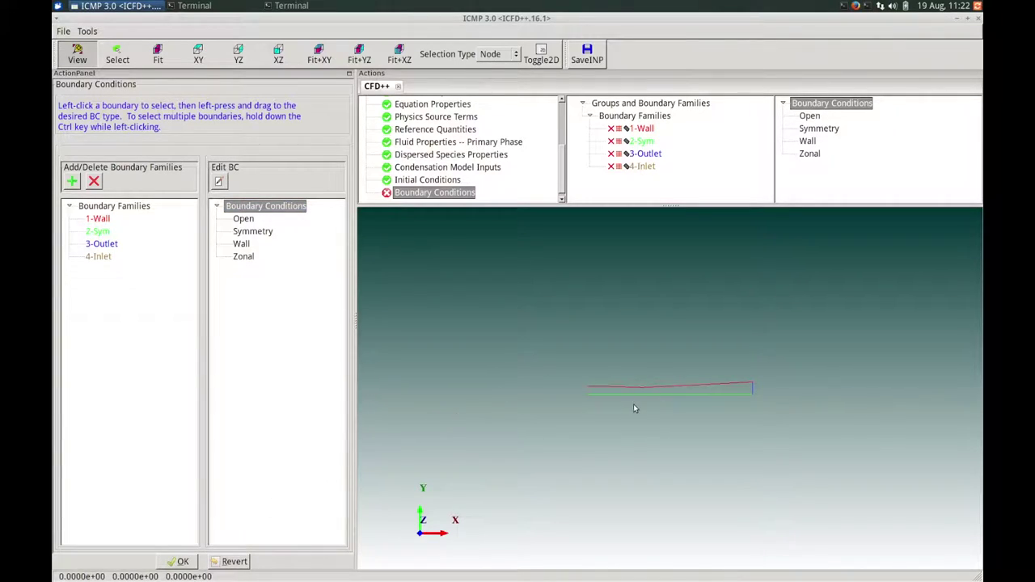
- Inspect the nozzle grid in a tilted view and in the XY view, showing and hiding its 2D faces
click(676, 412)
drag(676, 413, 680, 350)
mouse_move(615, 343)
mouse_down()
mouse_move(655, 345)
mouse_move(604, 324)
mouse_move(596, 343)
mouse_move(624, 364)
mouse_move(615, 365)
mouse_move(611, 345)
mouse_move(628, 361)
mouse_move(613, 347)
mouse_move(624, 350)
mouse_up()
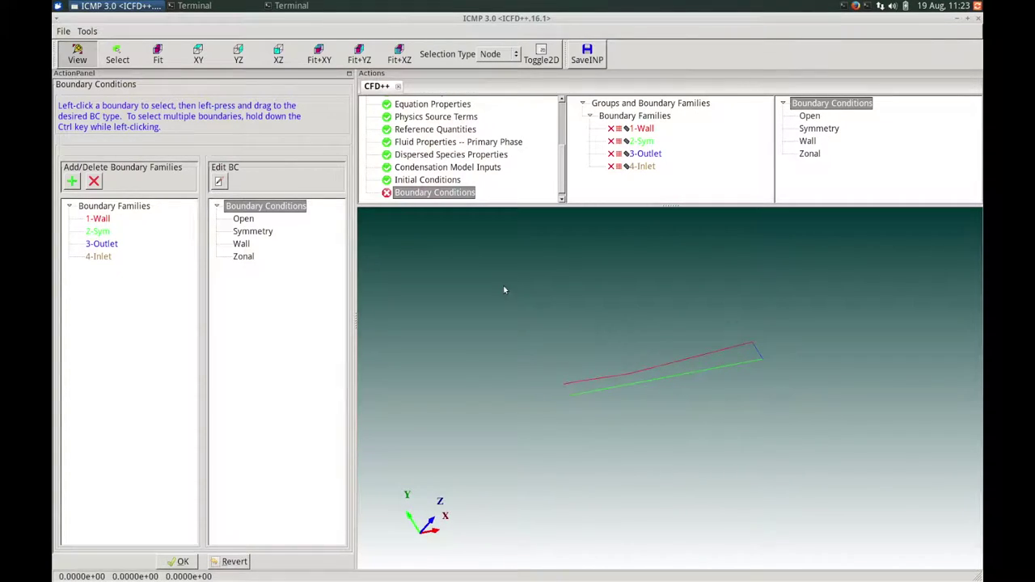
click(202, 55)
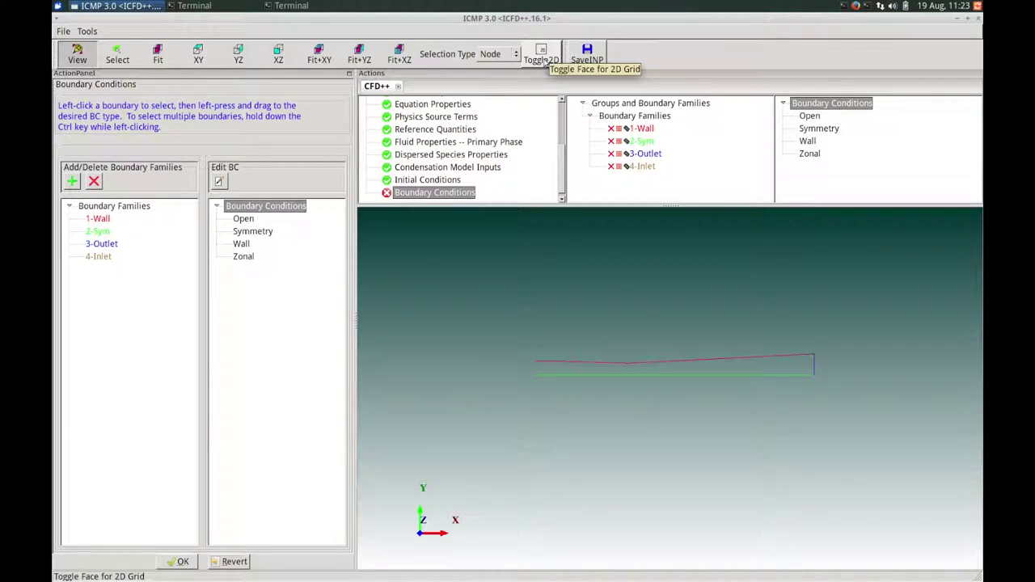
click(542, 63)
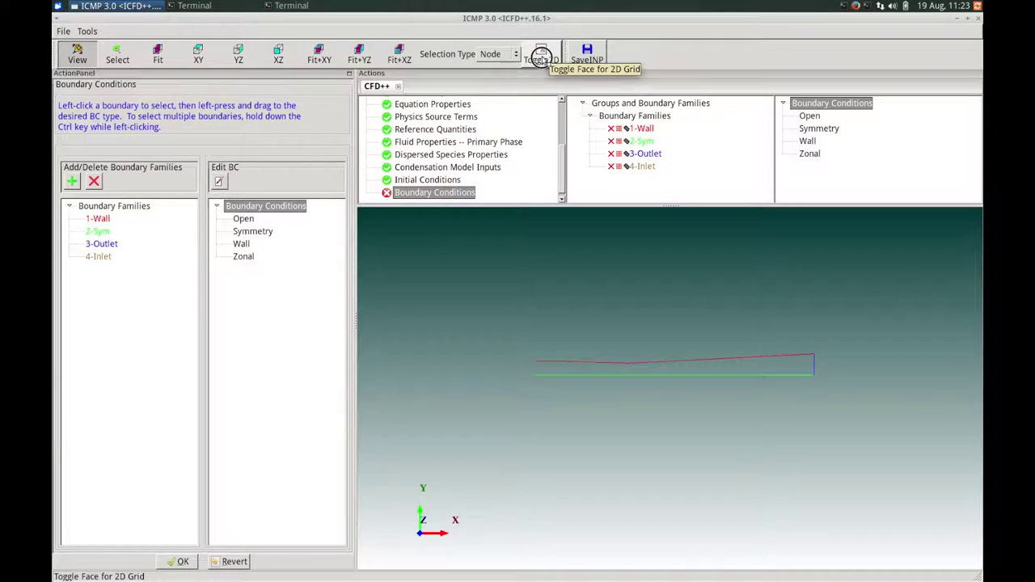
scroll(654, 390, up, 5)
drag(654, 331, 624, 416)
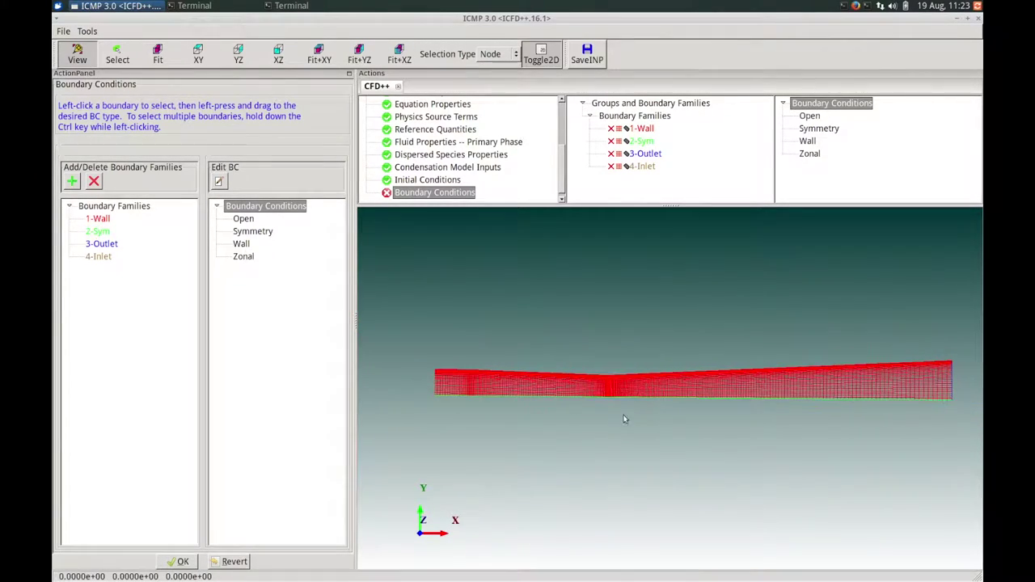
click(534, 62)
click(534, 61)
click(534, 62)
drag(647, 462, 601, 338)
- Toggle the display of the 1-Wall, 2-Sym and 3-Outlet boundary families to check where each lies on the grid
click(619, 130)
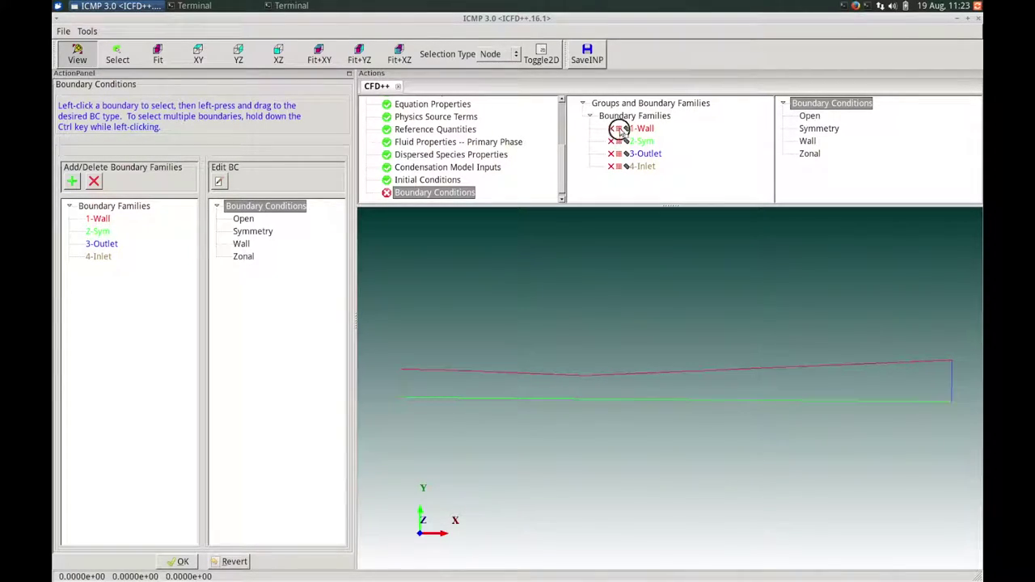
click(619, 130)
click(619, 141)
click(619, 140)
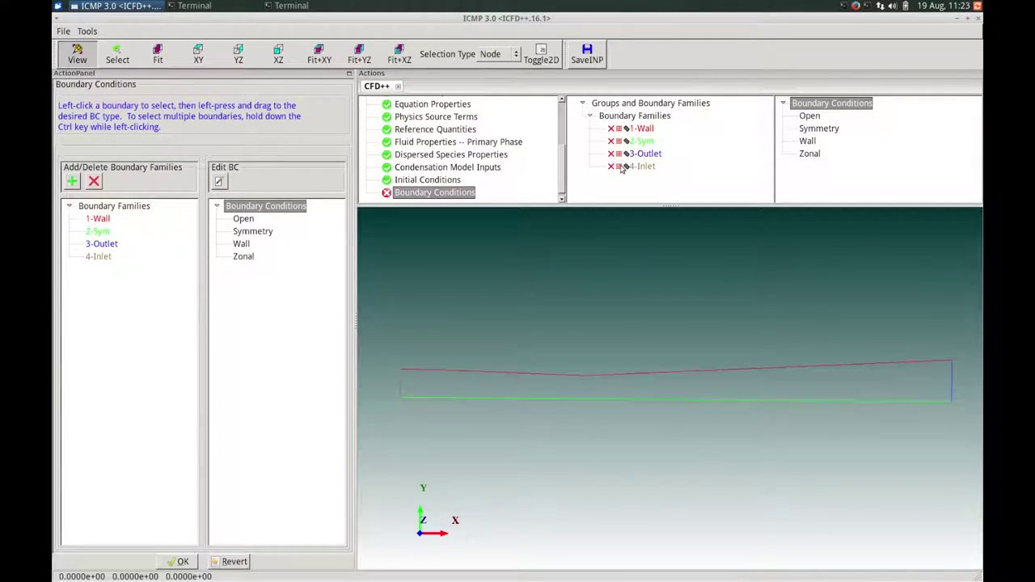
click(619, 153)
- Assign a Wall boundary condition to 1-Wall, keeping it Viscous and setting the wall integration to Wall Function
click(99, 219)
drag(100, 219, 242, 245)
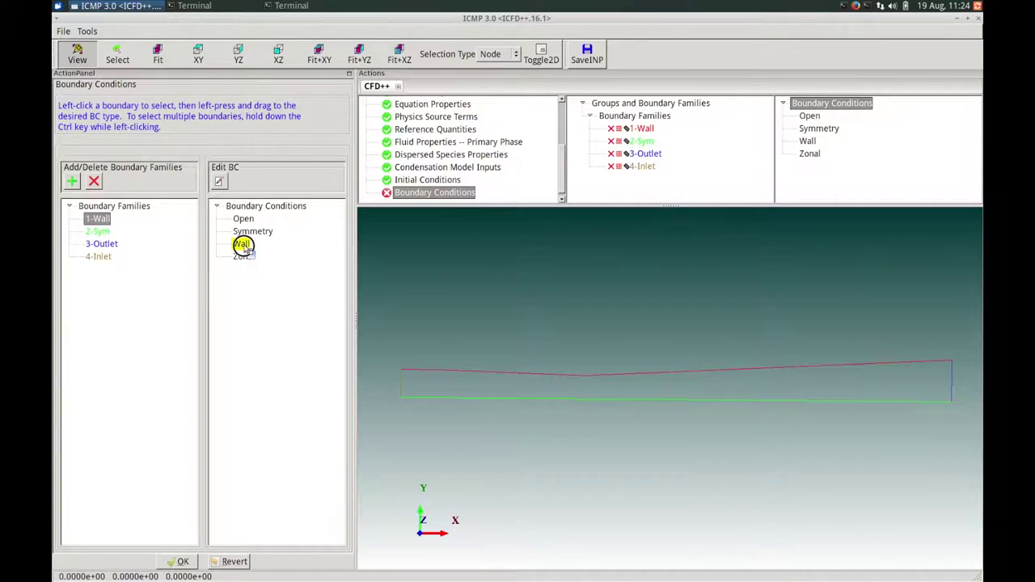
drag(242, 245, 243, 245)
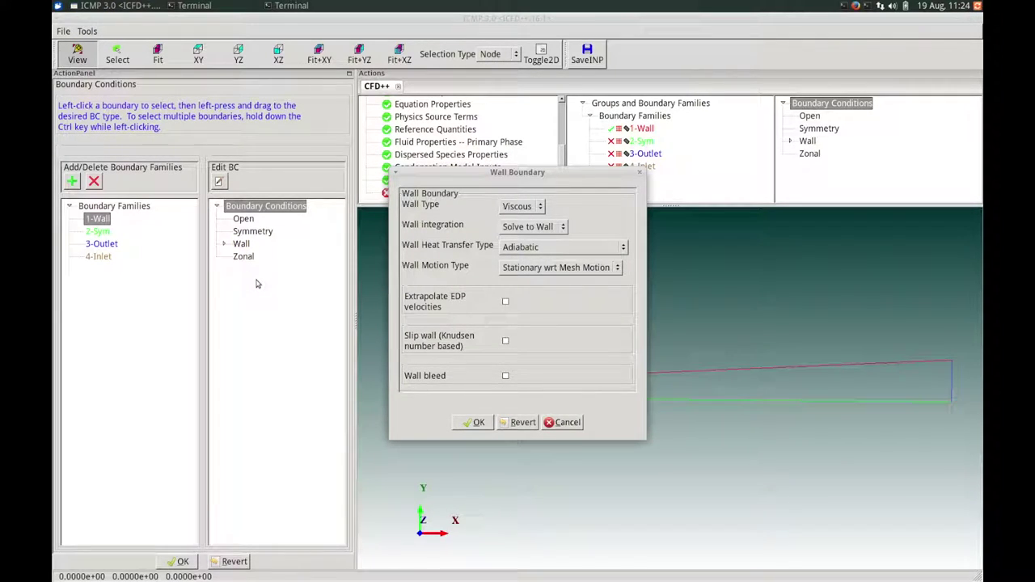
click(537, 207)
click(540, 194)
click(547, 227)
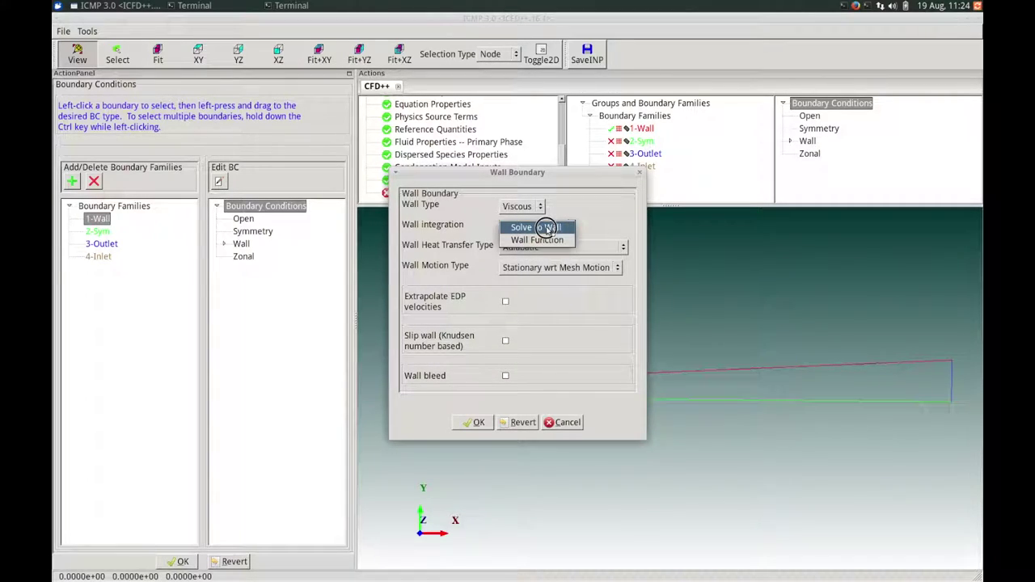
click(537, 240)
- Keep the wall heat transfer Adiabatic and the motion Stationary wrt Mesh Motion, and confirm the wall boundary
click(580, 251)
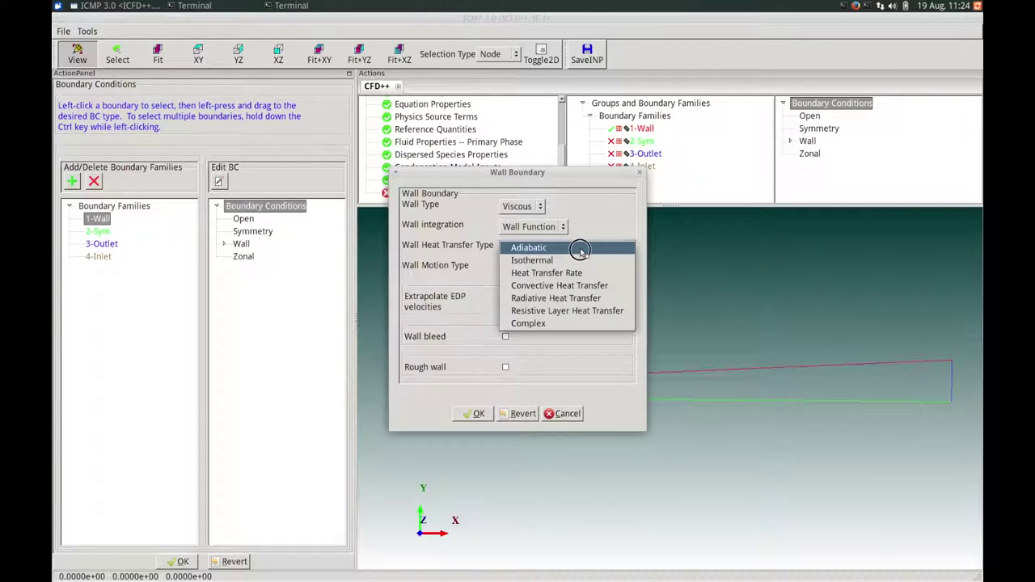
click(580, 250)
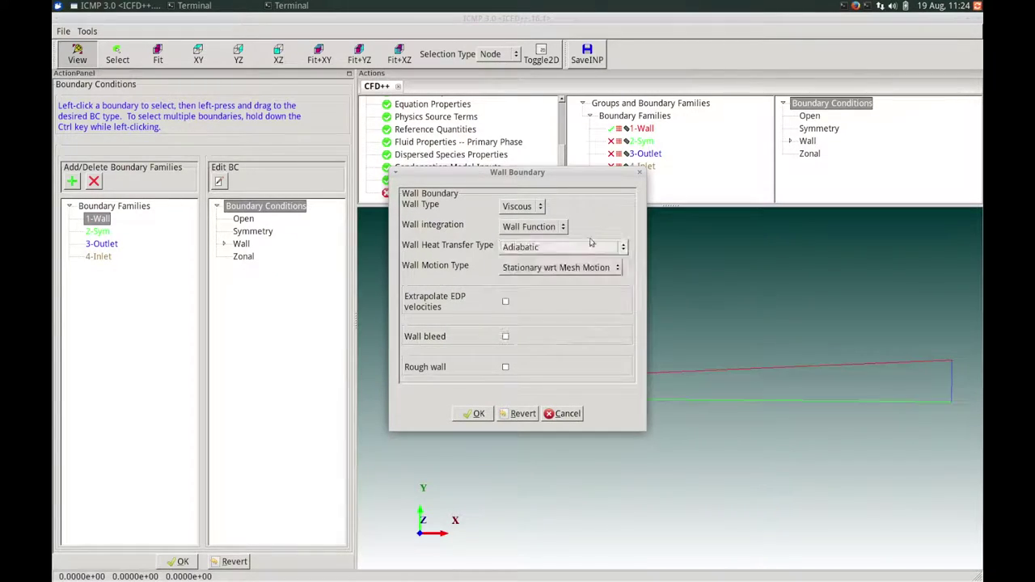
click(555, 274)
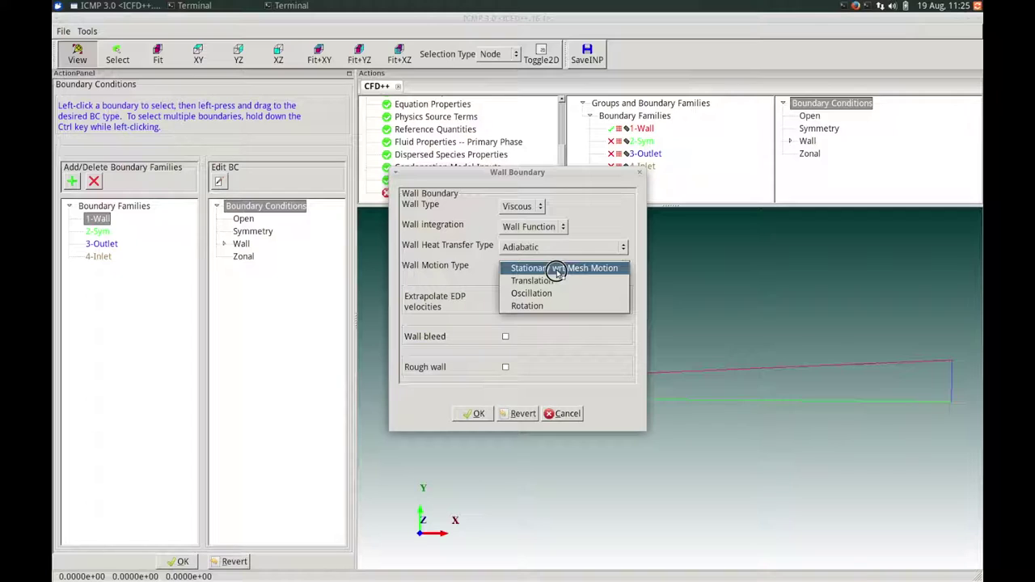
click(555, 274)
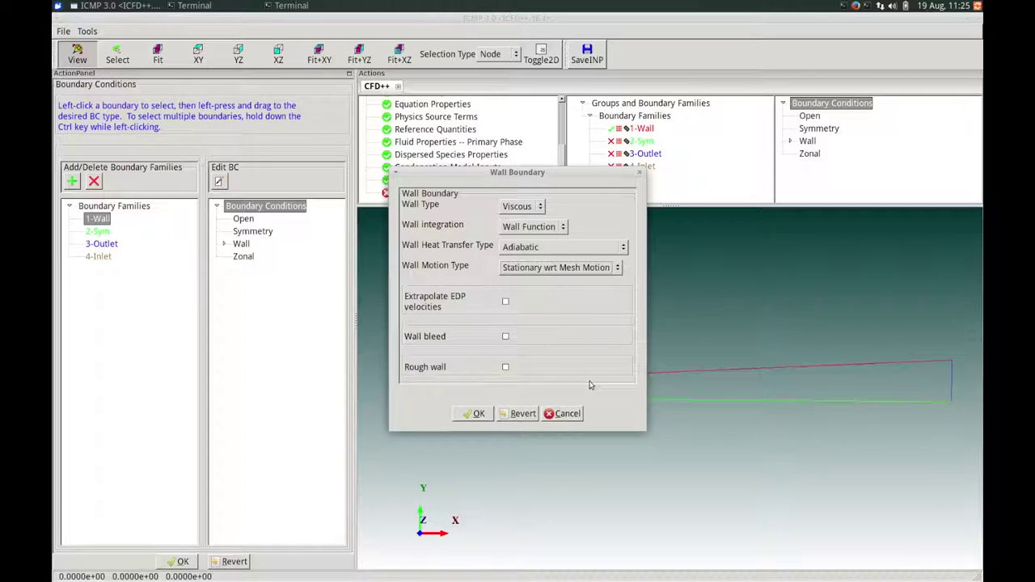
click(475, 415)
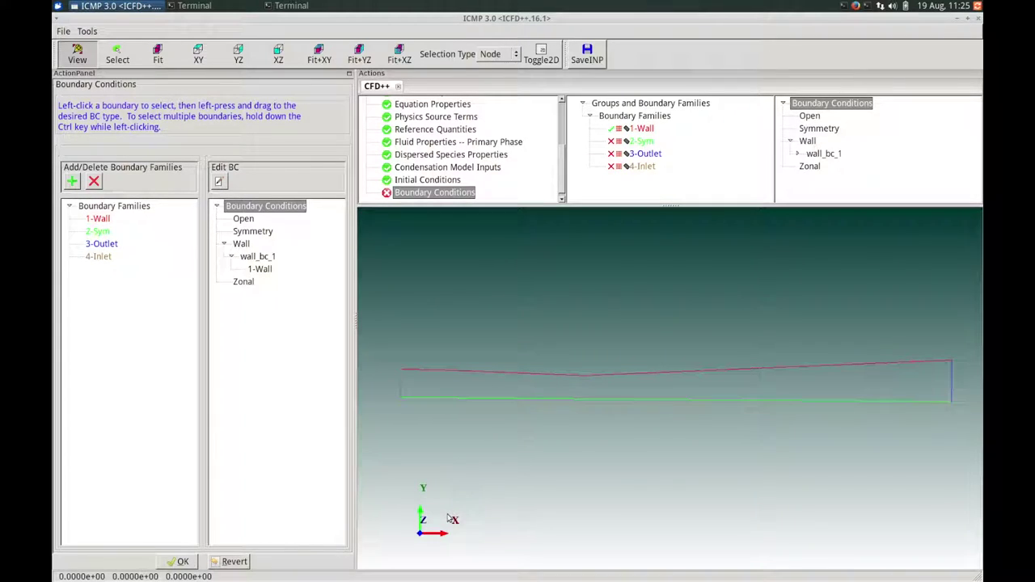
- Assign a Symmetry boundary condition to 2-Sym, keeping Symmetry as the type, and confirm it
click(99, 233)
click(99, 233)
drag(98, 232, 254, 233)
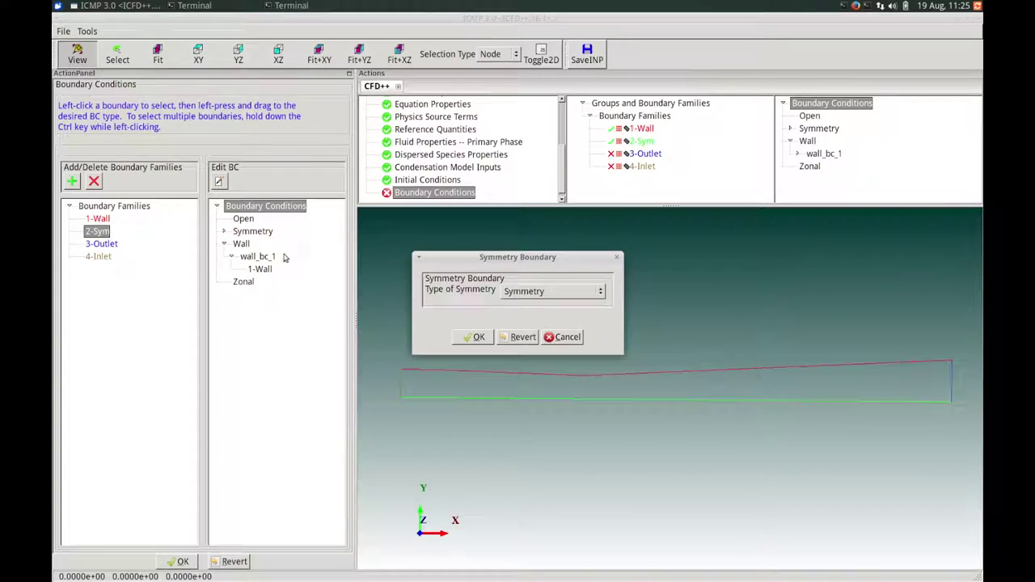
click(540, 292)
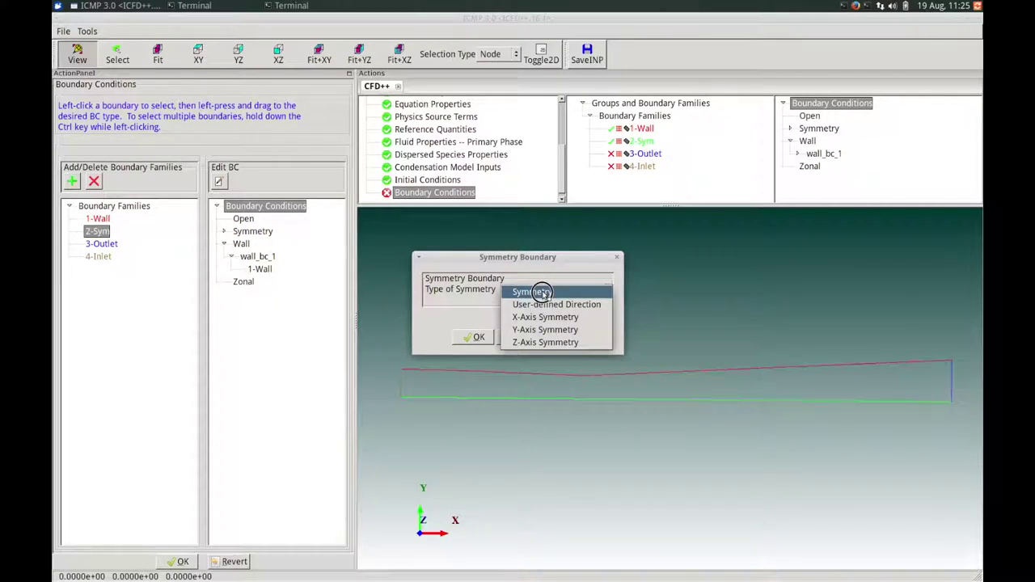
click(542, 293)
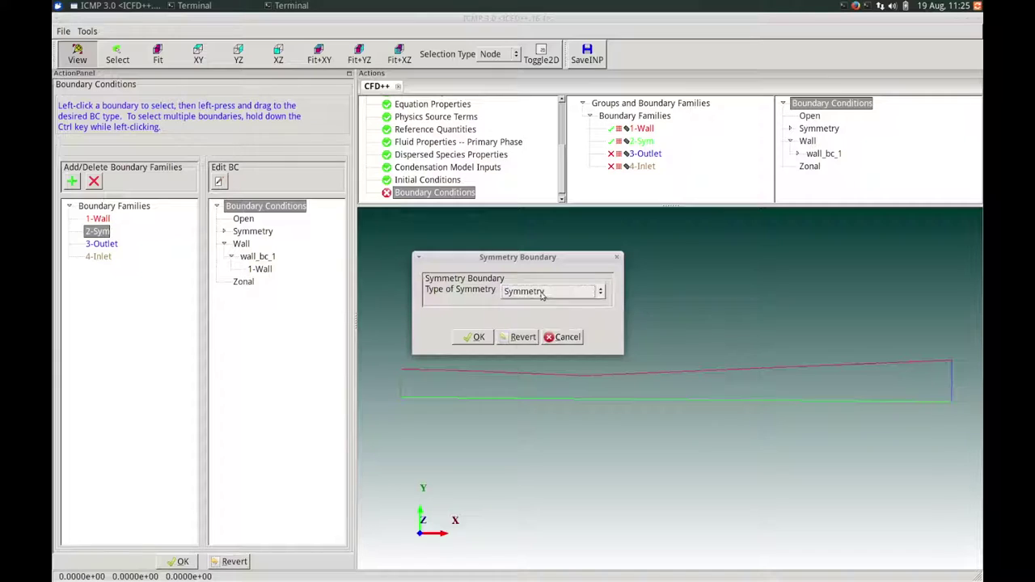
click(480, 339)
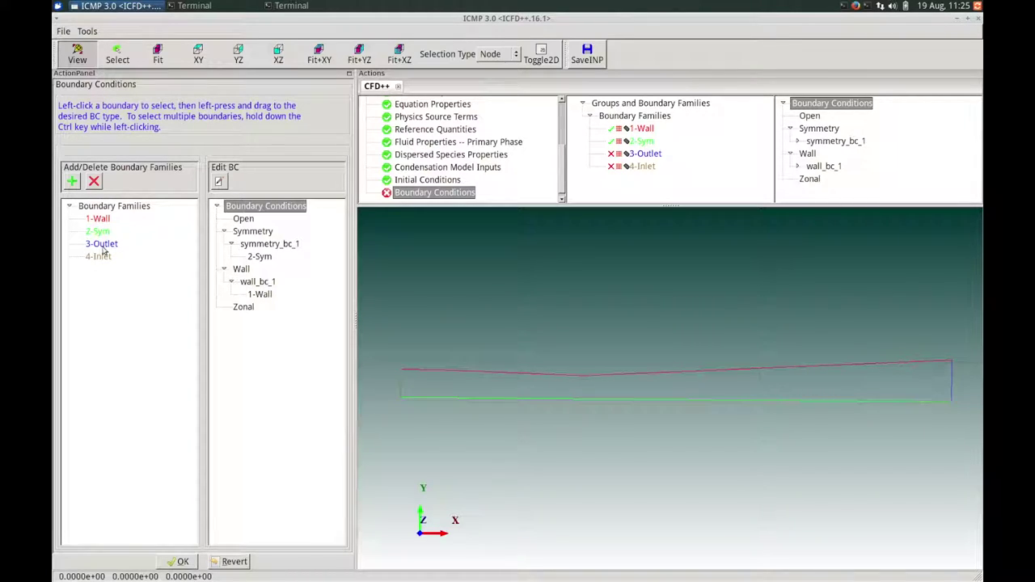
- Assign an Open boundary condition to 3-Outlet as Outflow Only with no imposed condition and Supersonic Outflow, and confirm it
click(103, 244)
drag(103, 244, 240, 222)
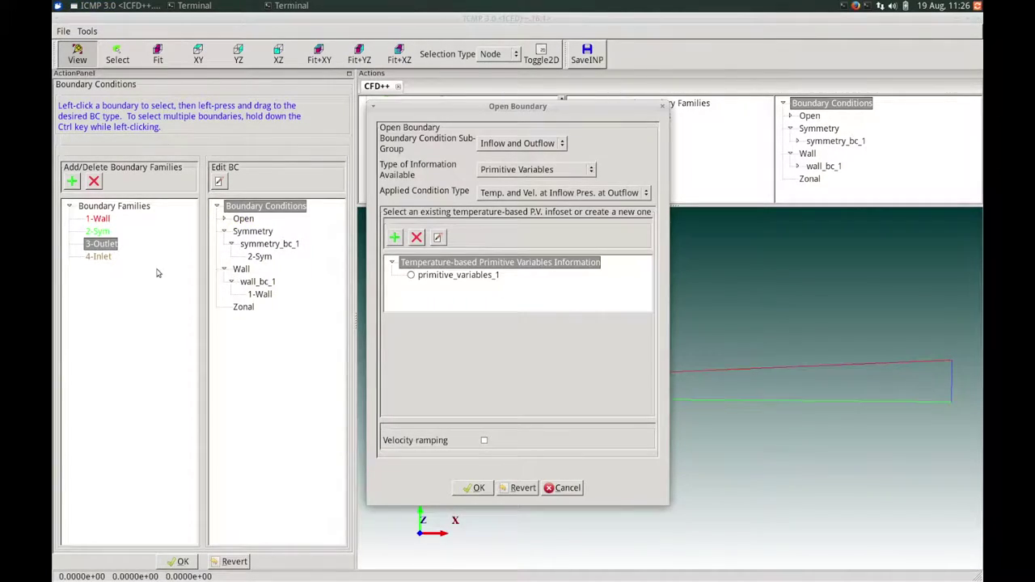
drag(427, 108, 384, 139)
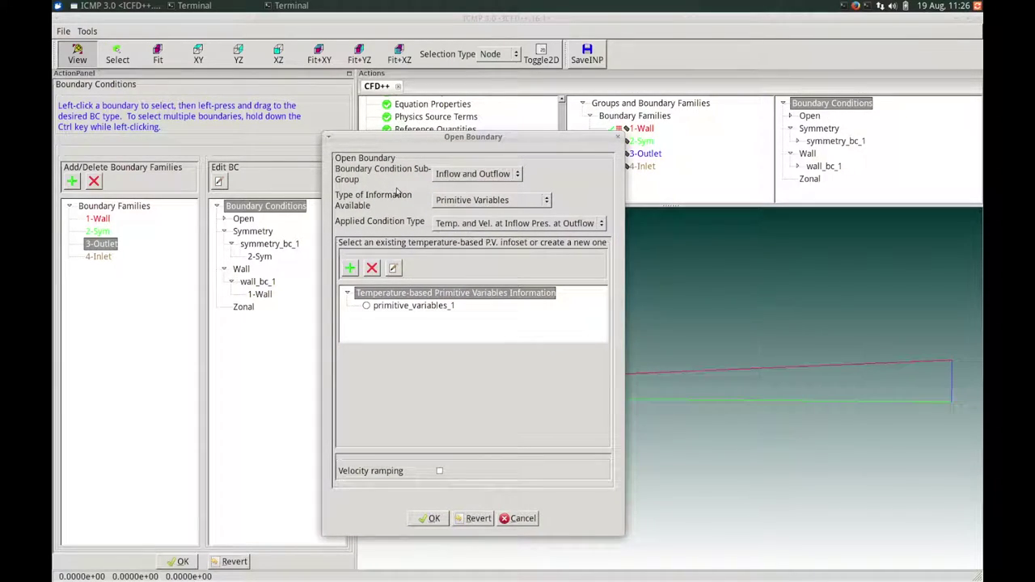
click(474, 174)
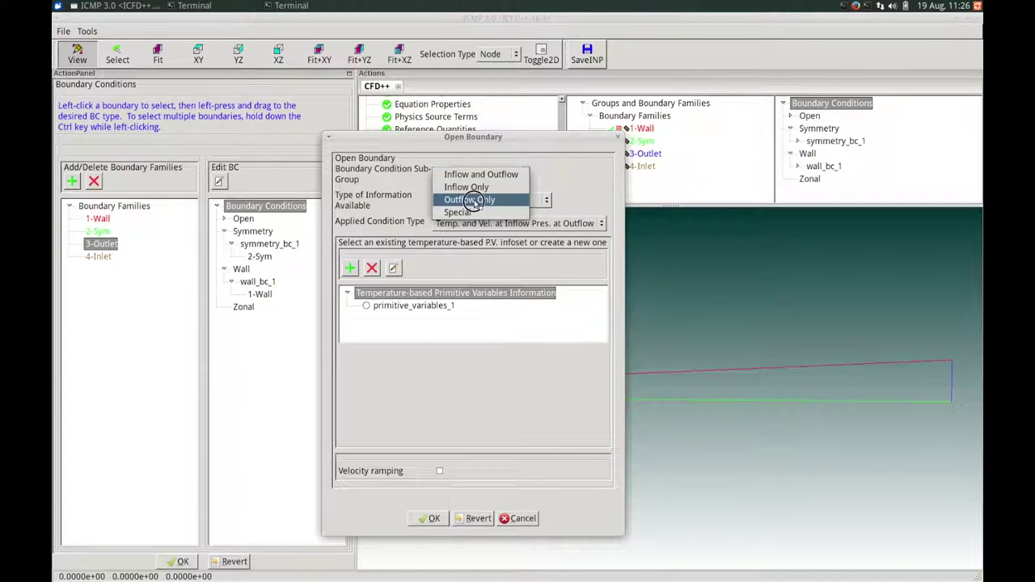
click(472, 201)
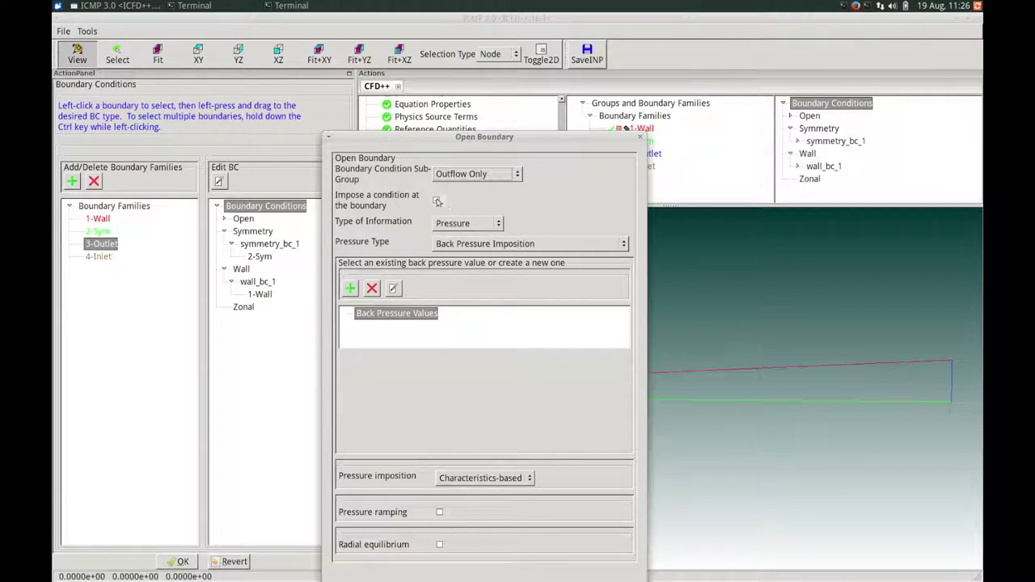
click(437, 200)
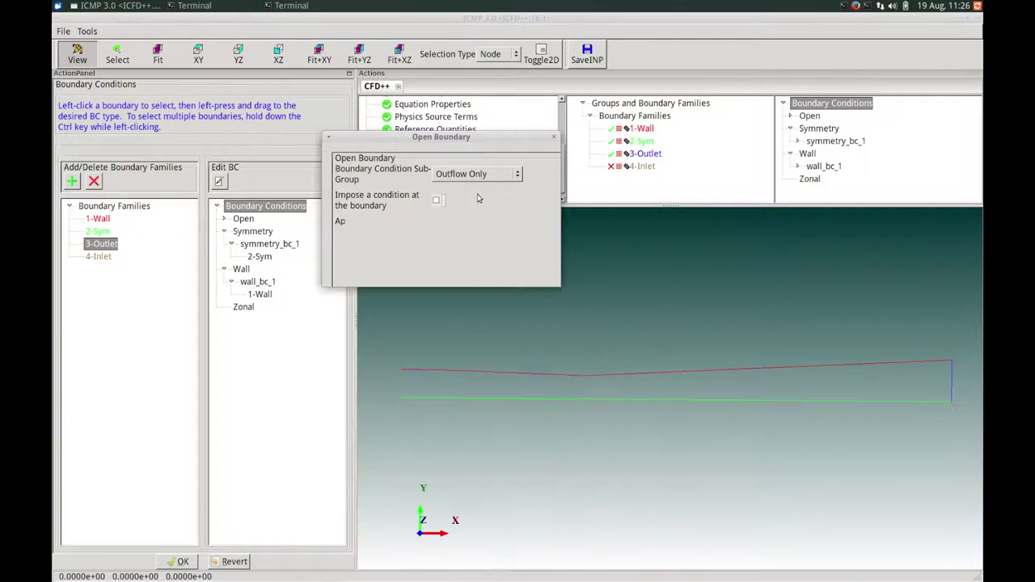
click(501, 224)
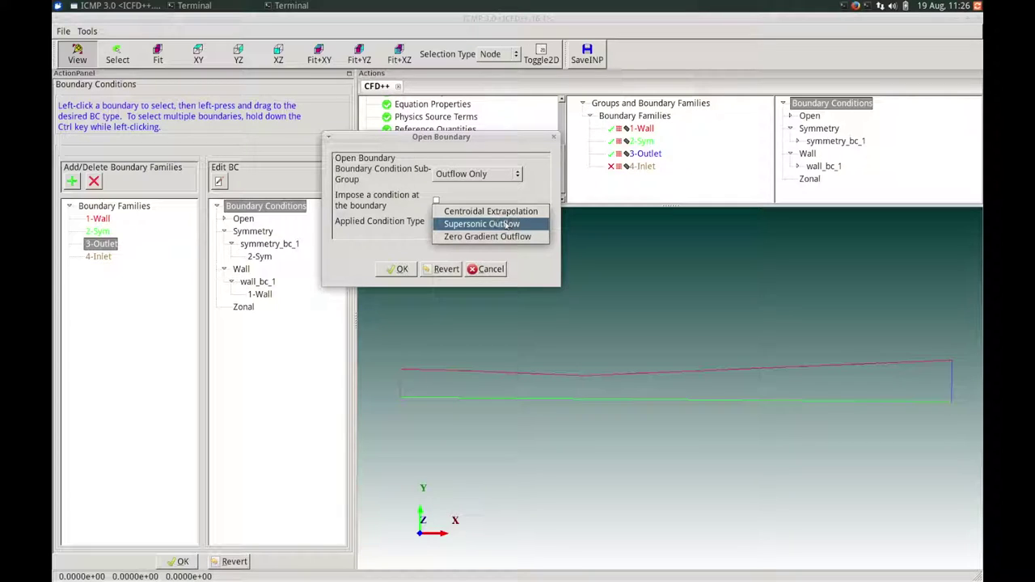
click(505, 223)
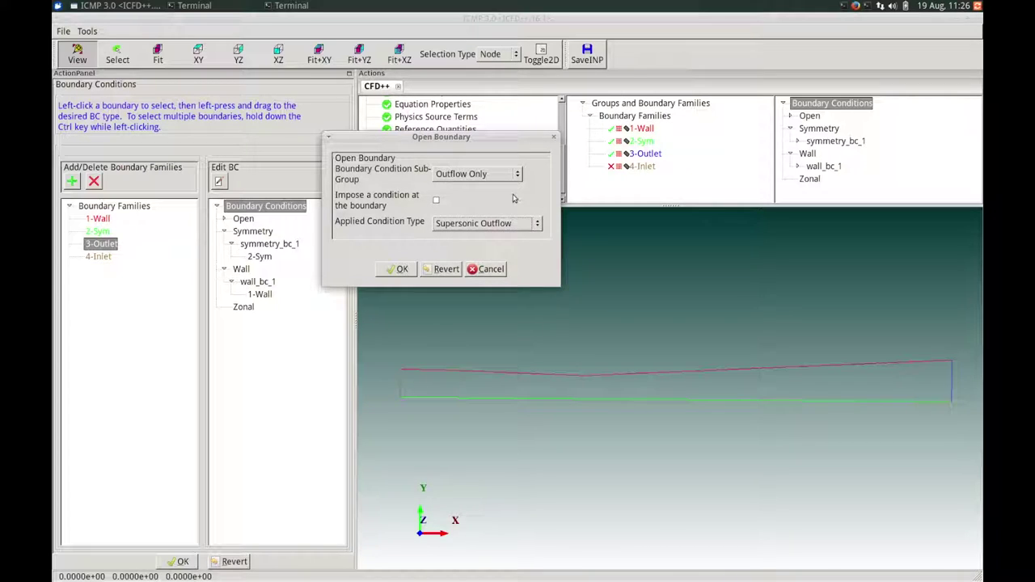
click(396, 270)
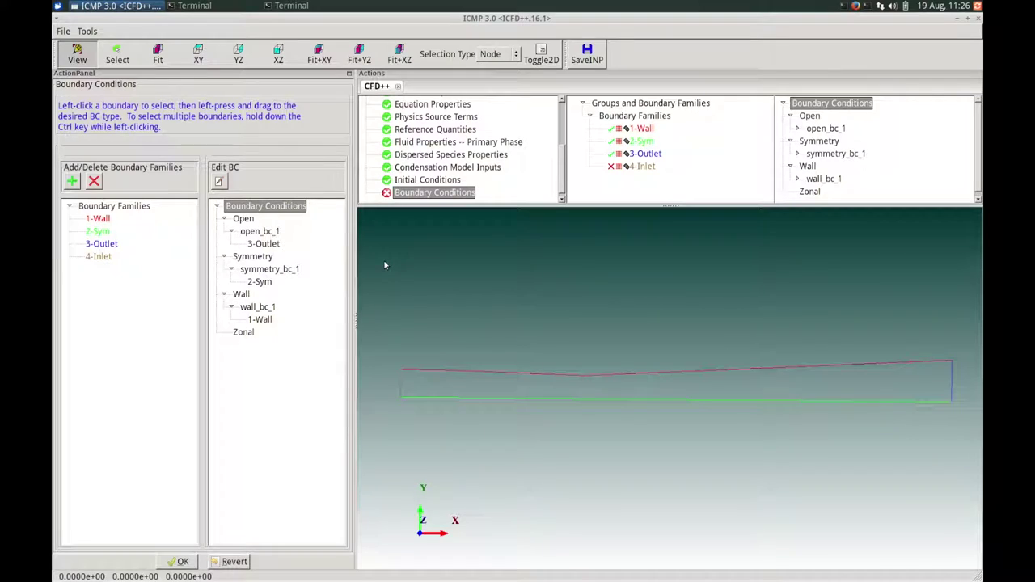
- Assign an Open boundary condition to 4-Inlet as Inflow Only, using Pressure and Temperature information with the Stagnation Pressure and Temperature condition
click(105, 258)
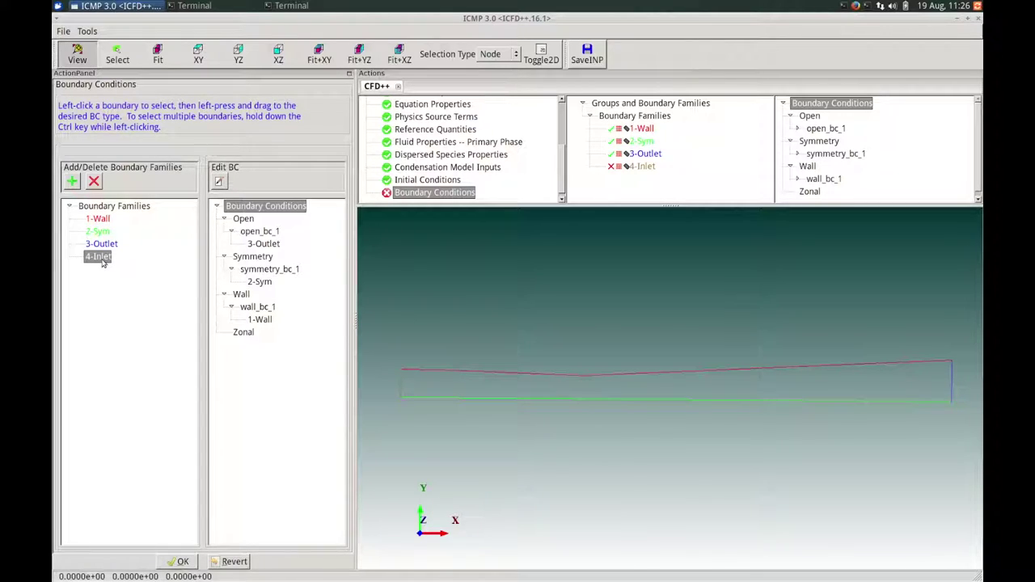
drag(104, 260, 242, 220)
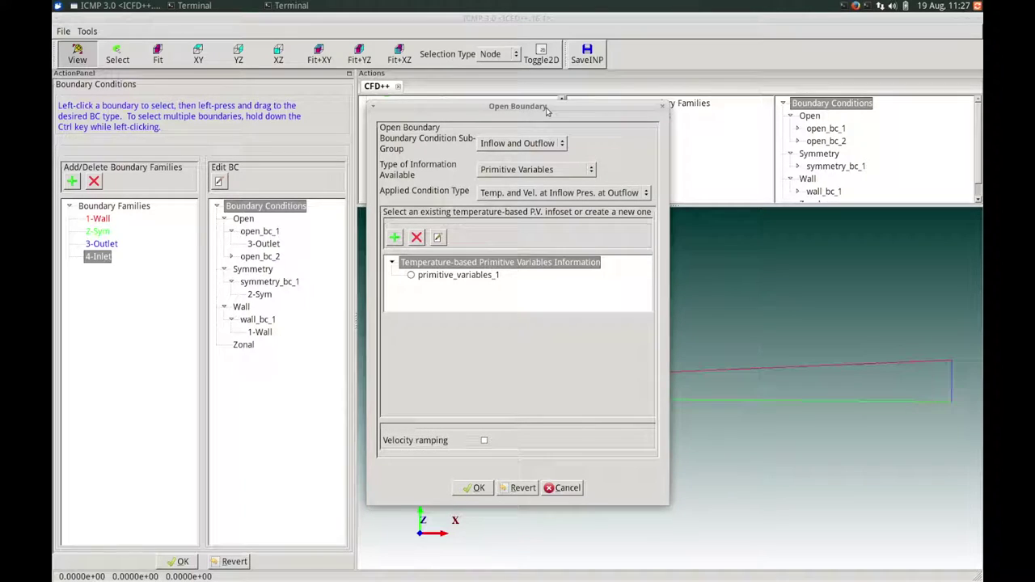
click(542, 143)
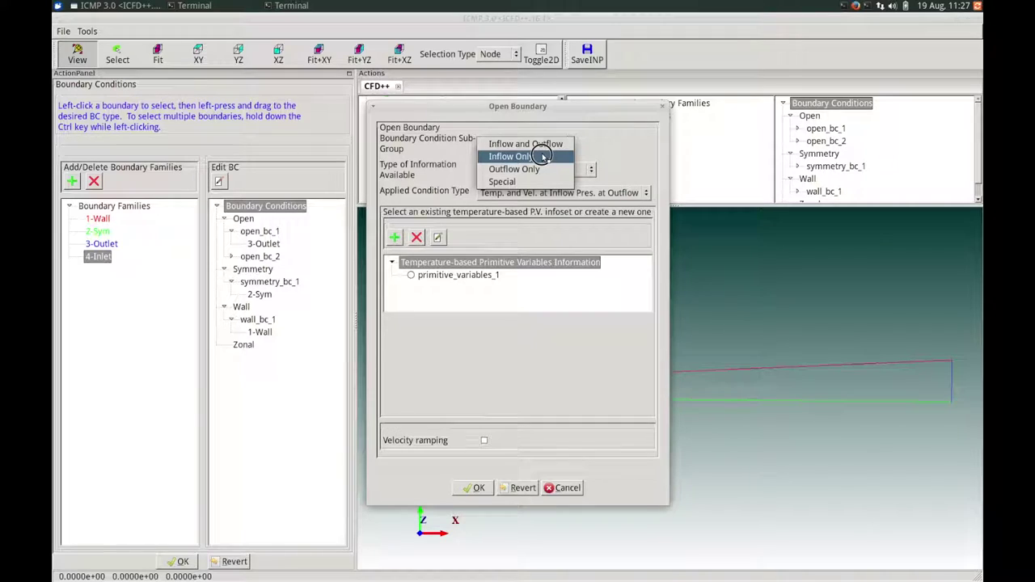
click(542, 156)
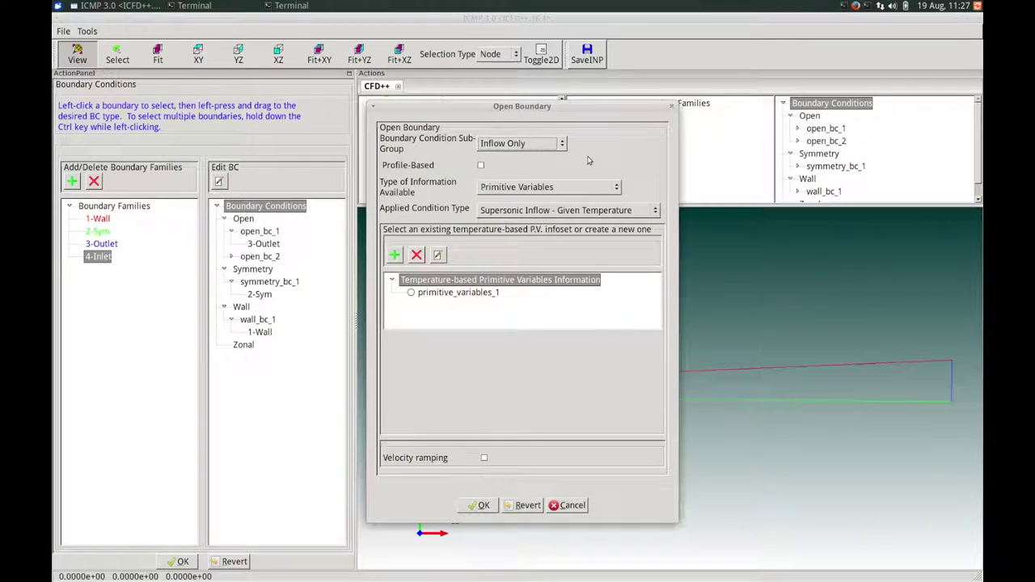
click(539, 193)
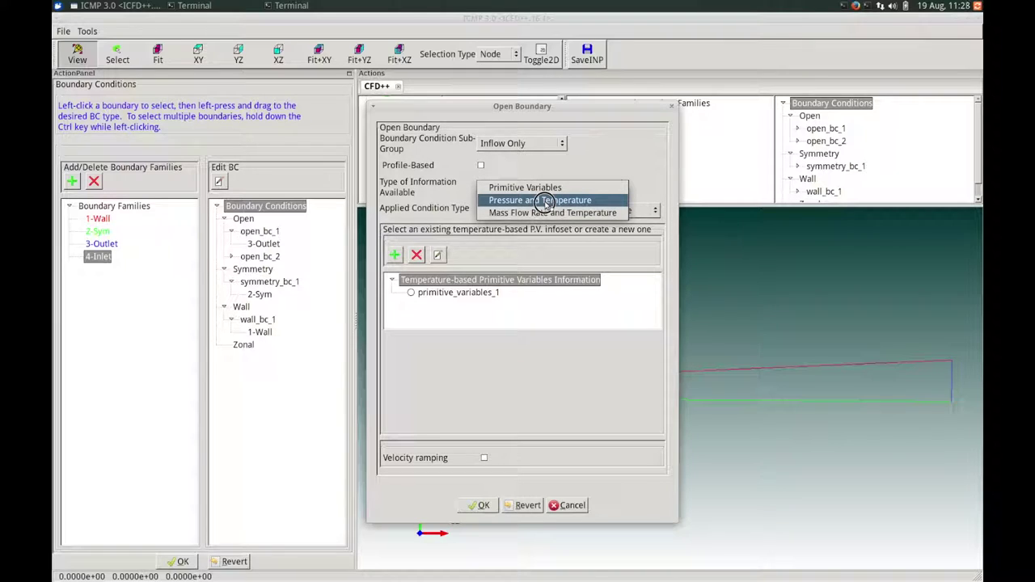
click(546, 202)
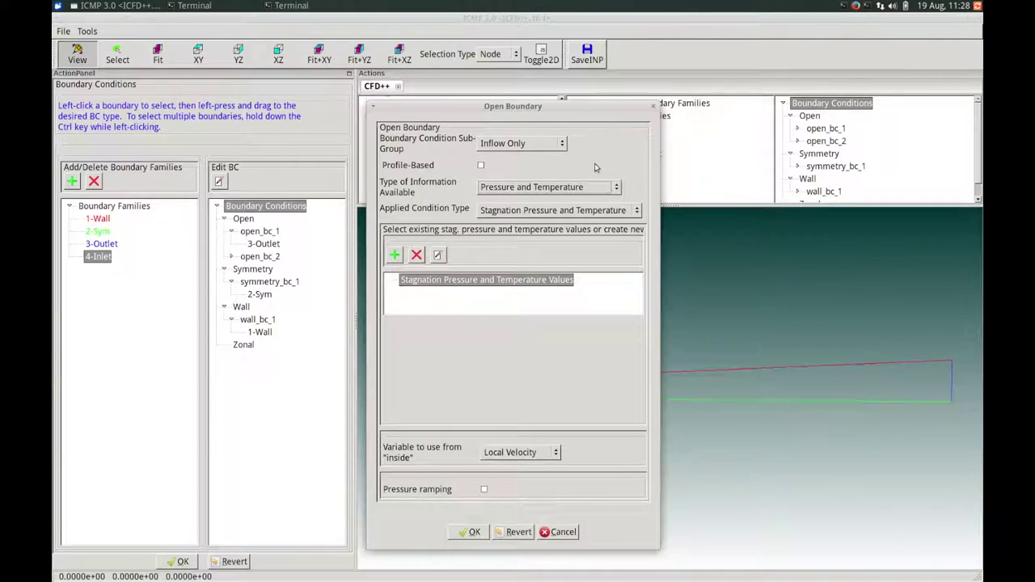
click(589, 210)
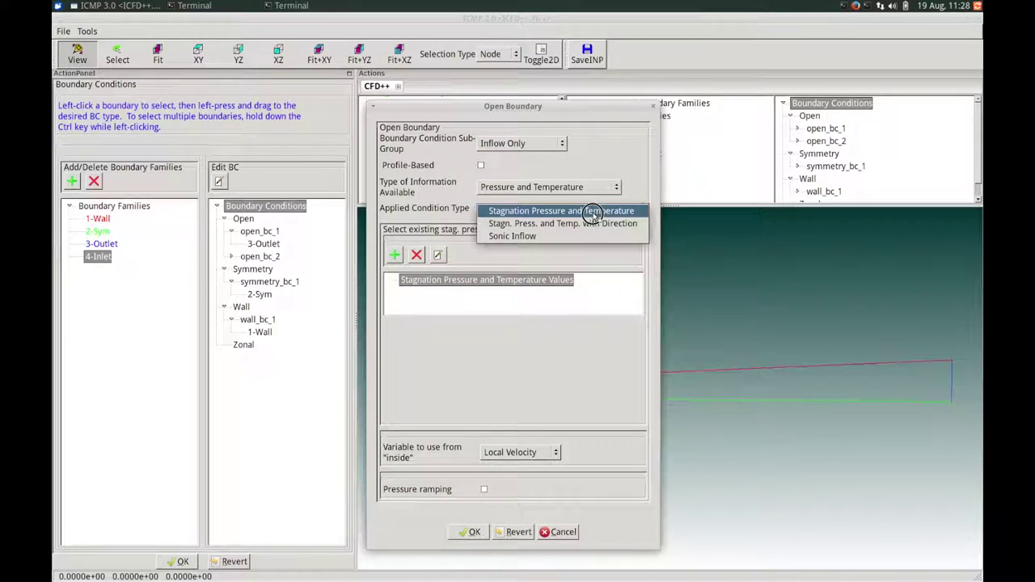
click(595, 212)
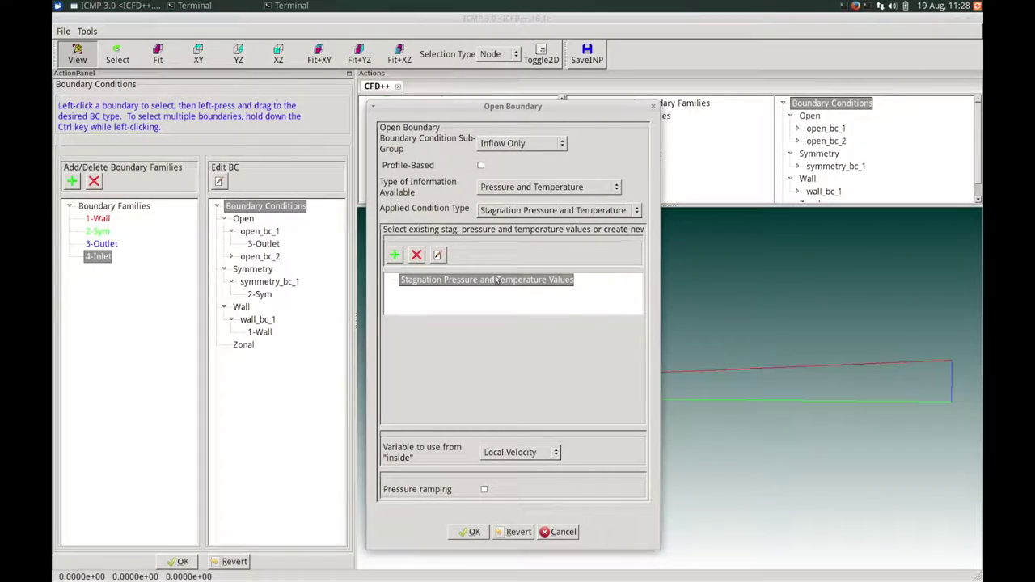
- Create and select a stagnation infoset for the inlet with a stagnation pressure of 2.5e4 N/m² and a stagnation temperature of 354.6 K
click(395, 256)
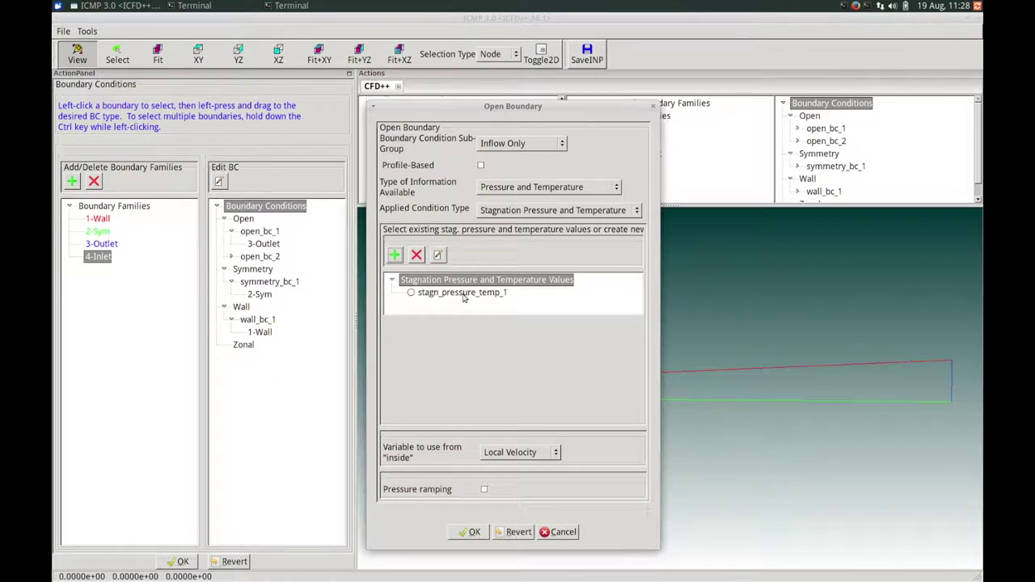
click(463, 294)
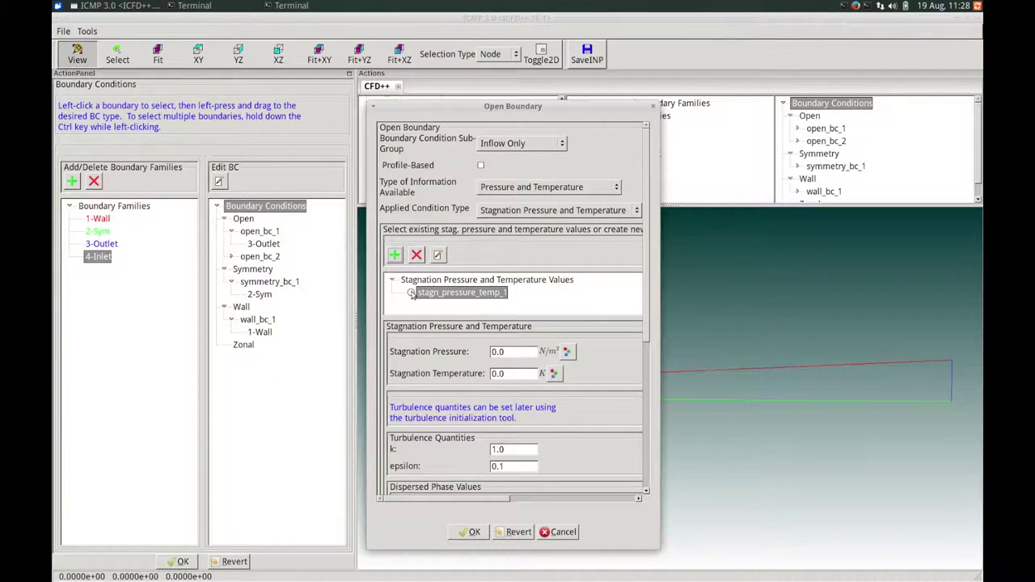
double_click(515, 355)
text(2.5e4)
double_click(518, 374)
- Keep Local Velocity as the variable used from inside, leave pressure ramping off, and confirm the inlet boundary
scroll(642, 348, down, 3)
scroll(639, 392, down, 1)
scroll(645, 365, up, 3)
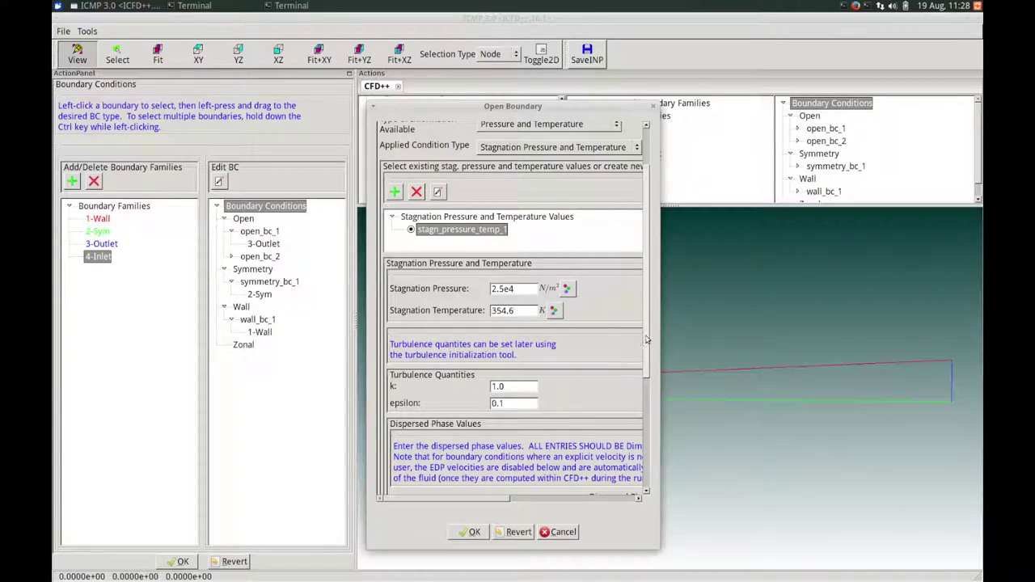
scroll(645, 339, down, 1)
drag(645, 345, 639, 421)
mouse_move(487, 498)
mouse_down()
mouse_move(626, 499)
mouse_move(462, 497)
mouse_move(622, 496)
mouse_move(485, 493)
mouse_up()
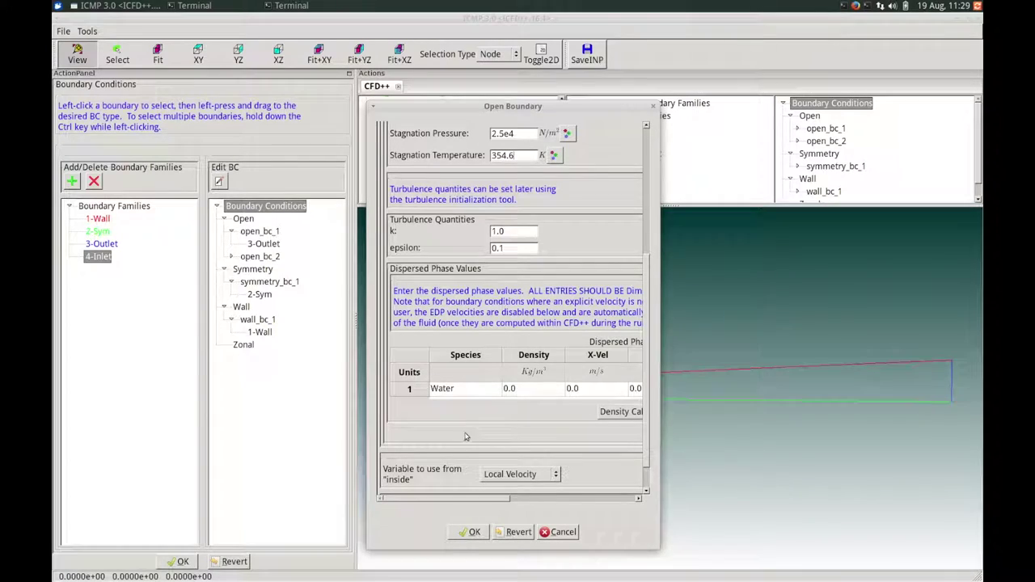
click(508, 474)
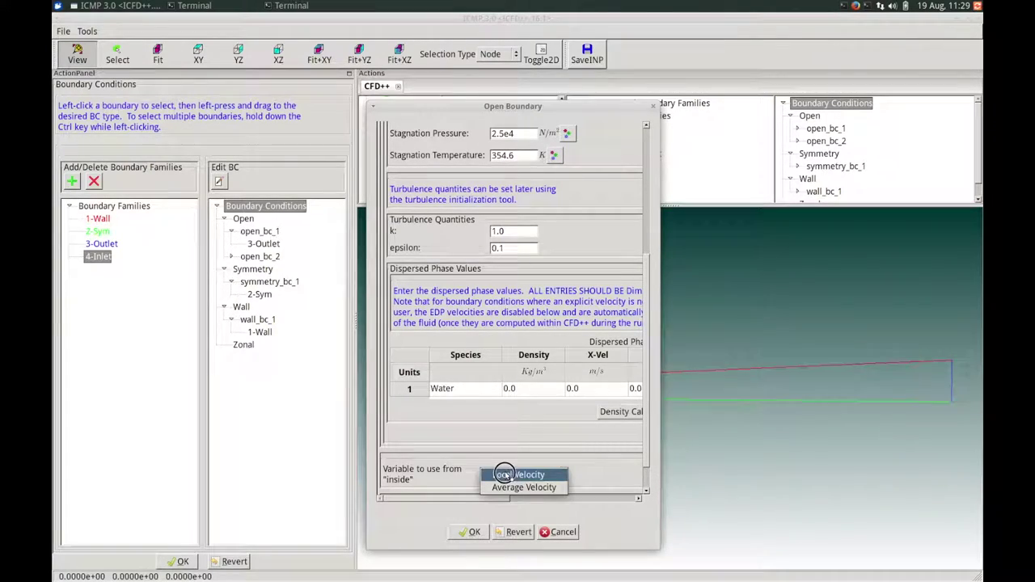
click(526, 458)
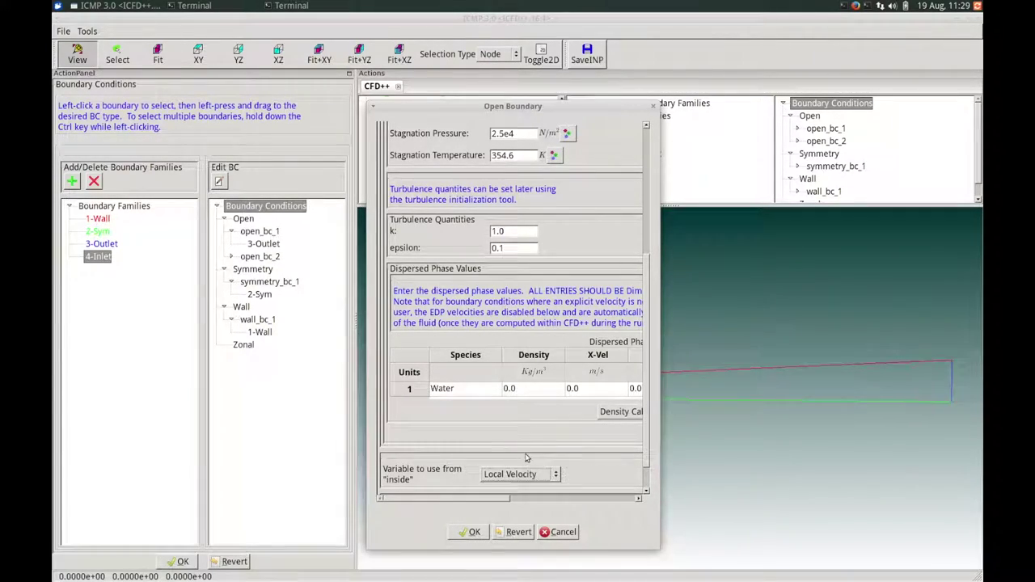
scroll(647, 461, down, 1)
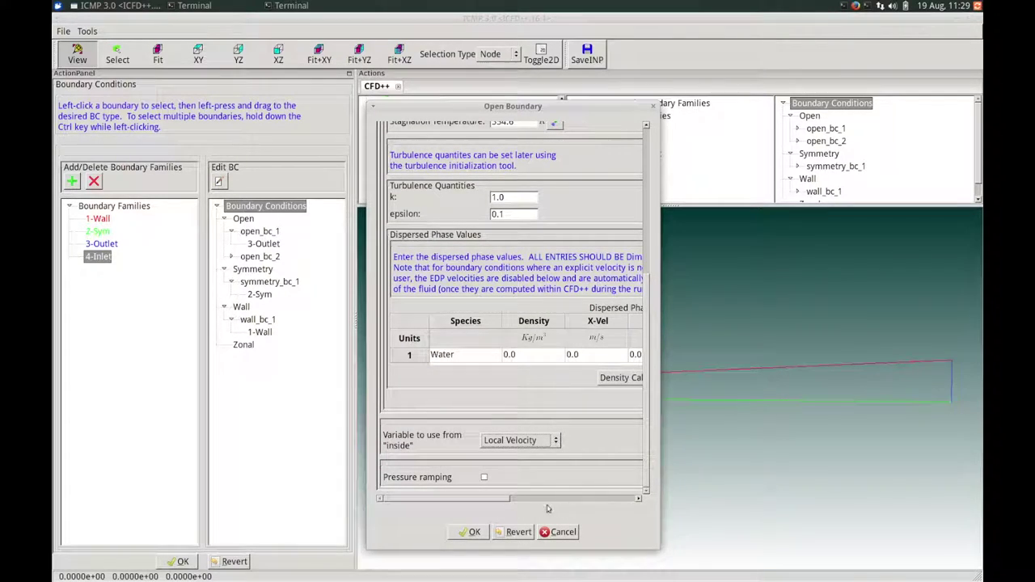
click(472, 531)
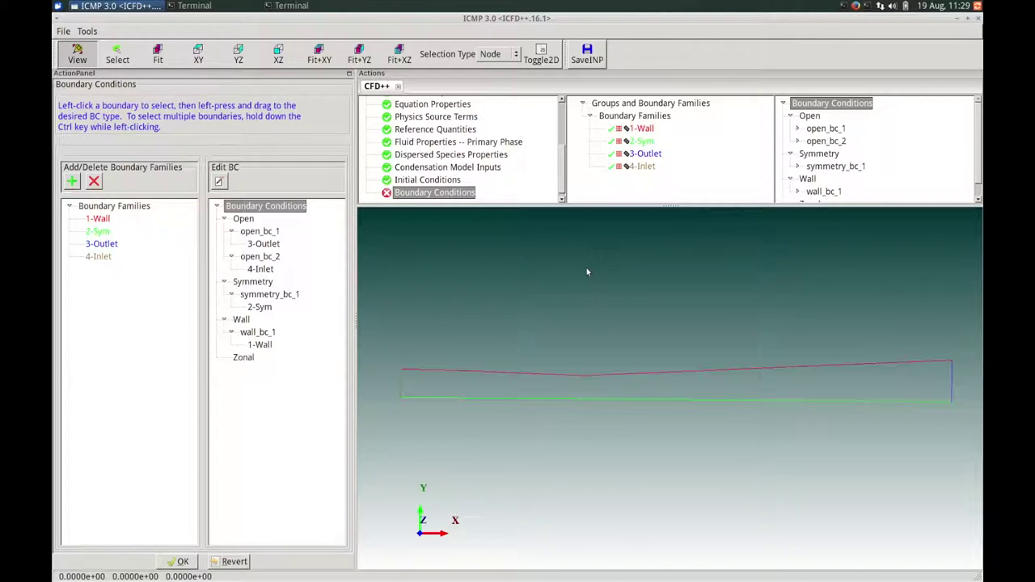
- Check the settings of the assigned boundary conditions and accept them, along with the default Turbulence Control settings
mouse_move(648, 168)
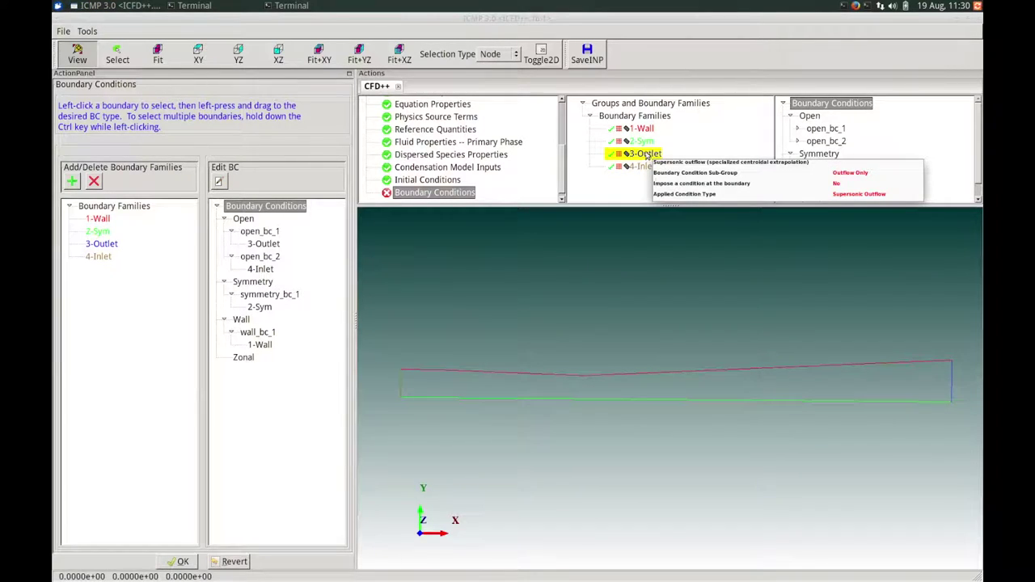
mouse_move(647, 133)
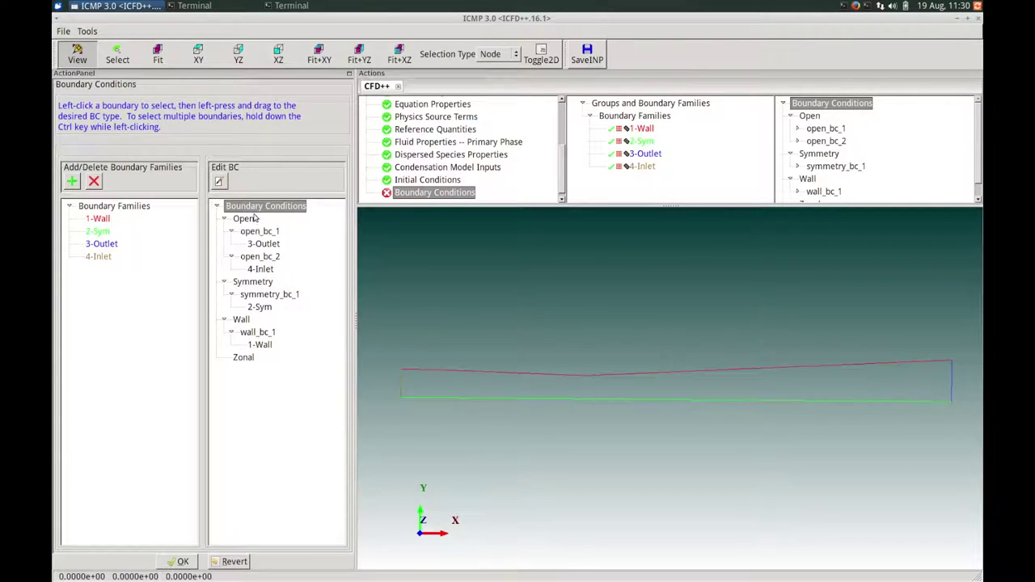
mouse_move(267, 297)
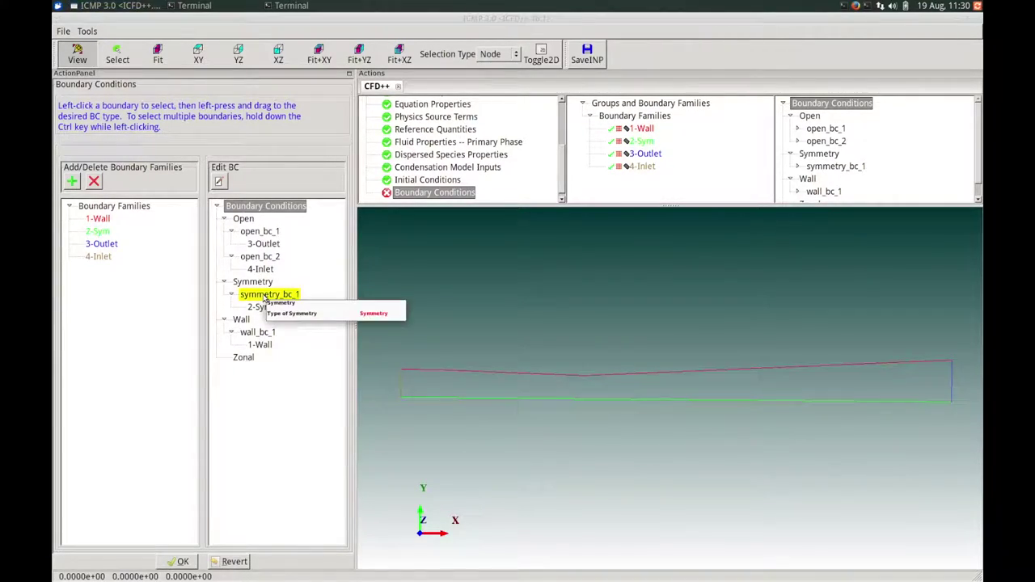
mouse_move(263, 259)
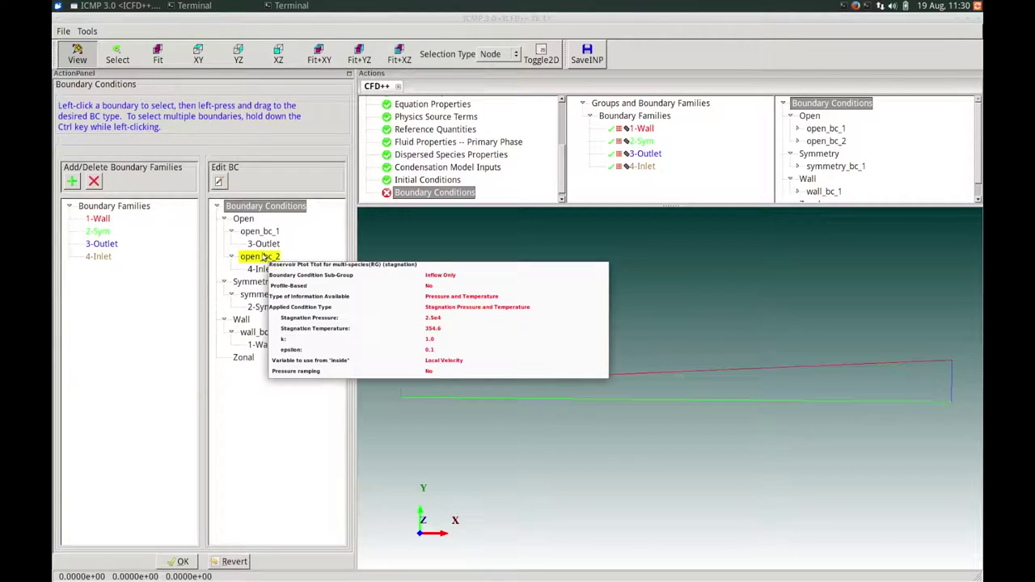
click(176, 562)
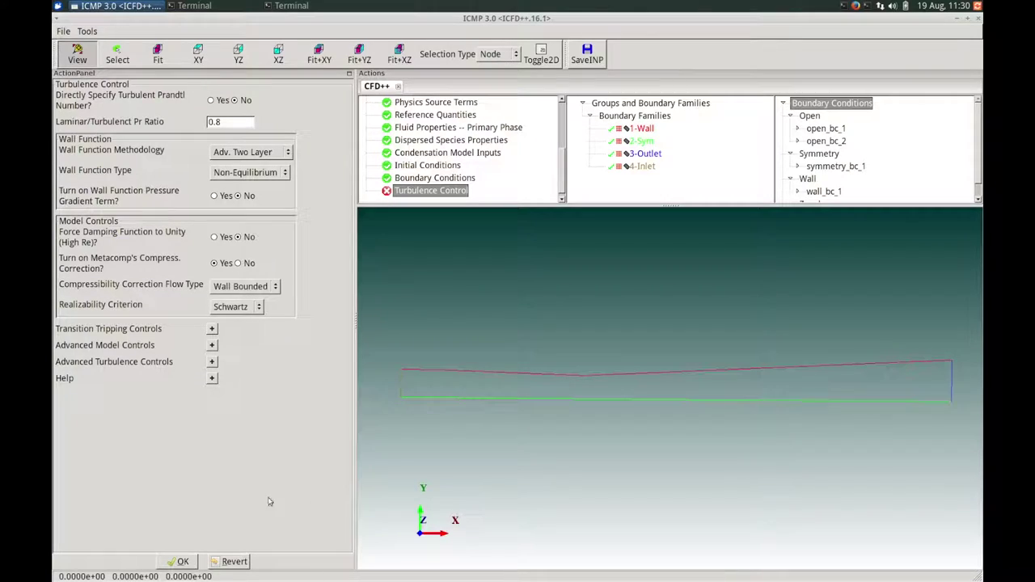
click(183, 561)
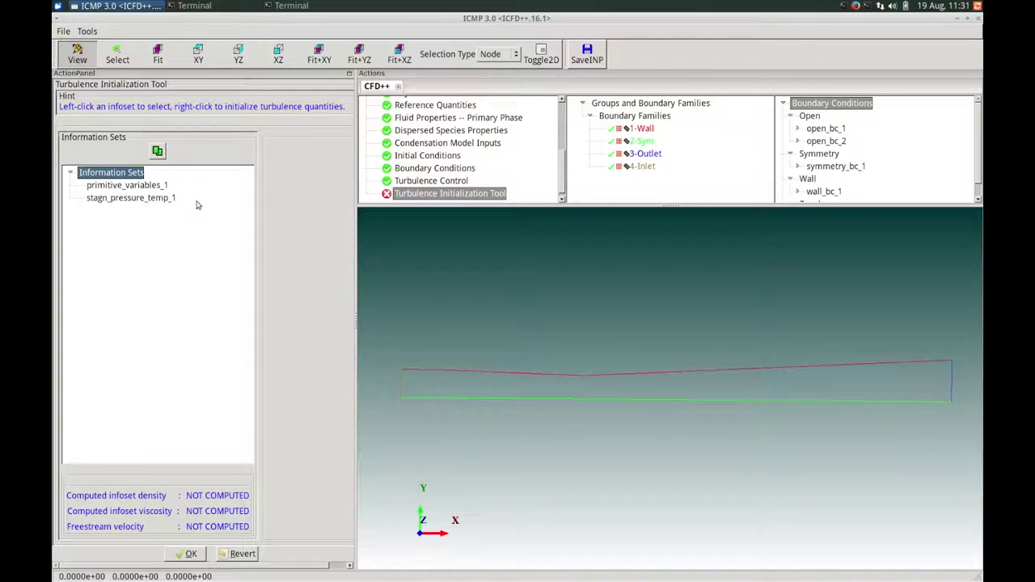
- Open the turbulence calculator for primitive_variables_1, keep the suggested level at None, and set the freestream turbulence level to 0.02
click(134, 186)
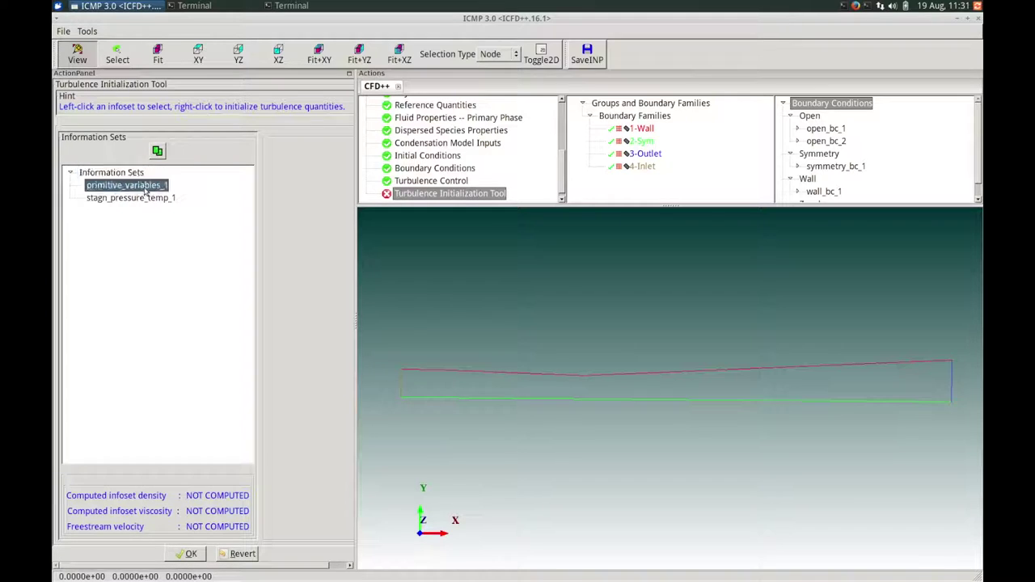
drag(356, 318, 403, 321)
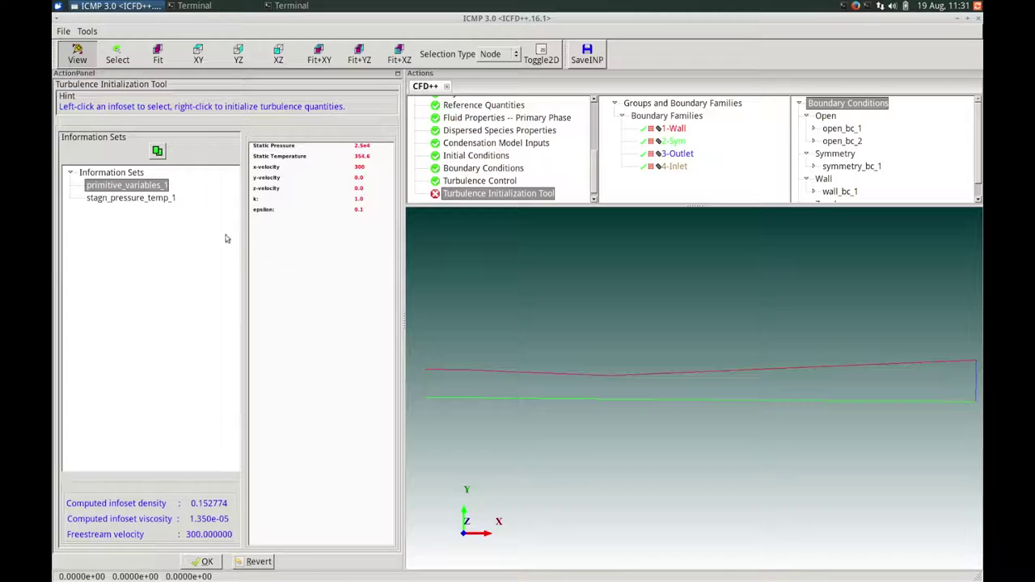
right_click(141, 187)
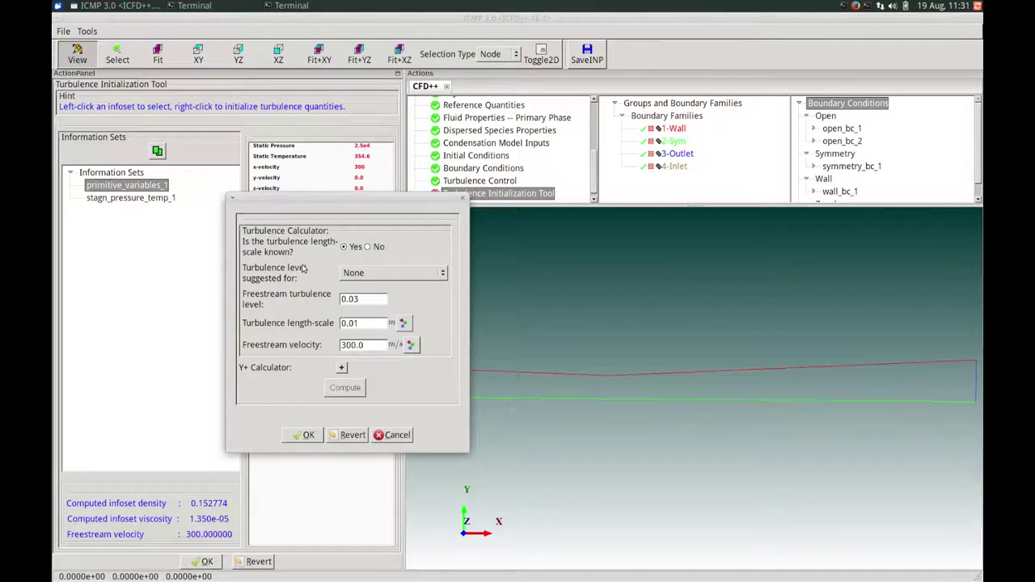
click(366, 275)
click(365, 275)
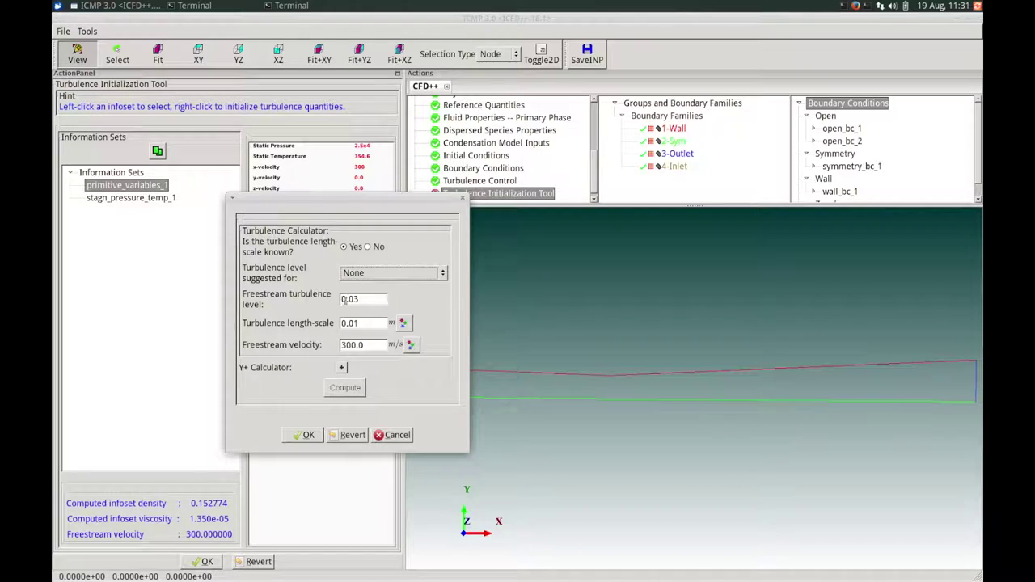
drag(361, 299, 354, 295)
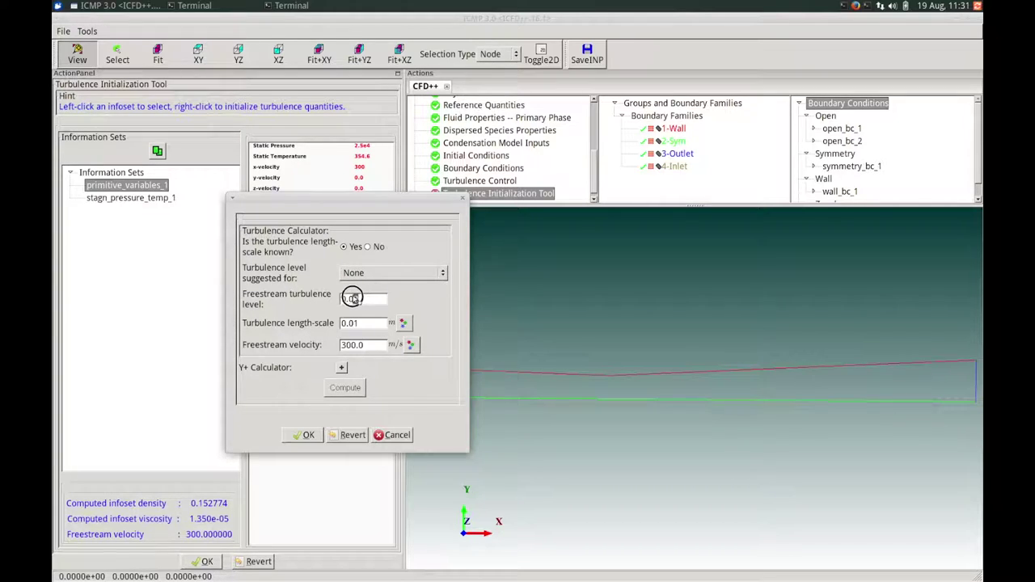
text(2)
- Set the turbulence length-scale to 1e-3 m and confirm the turbulence calculation for primitive_variables_1
click(355, 322)
drag(355, 322, 336, 321)
text(1e-3)
drag(388, 196, 377, 196)
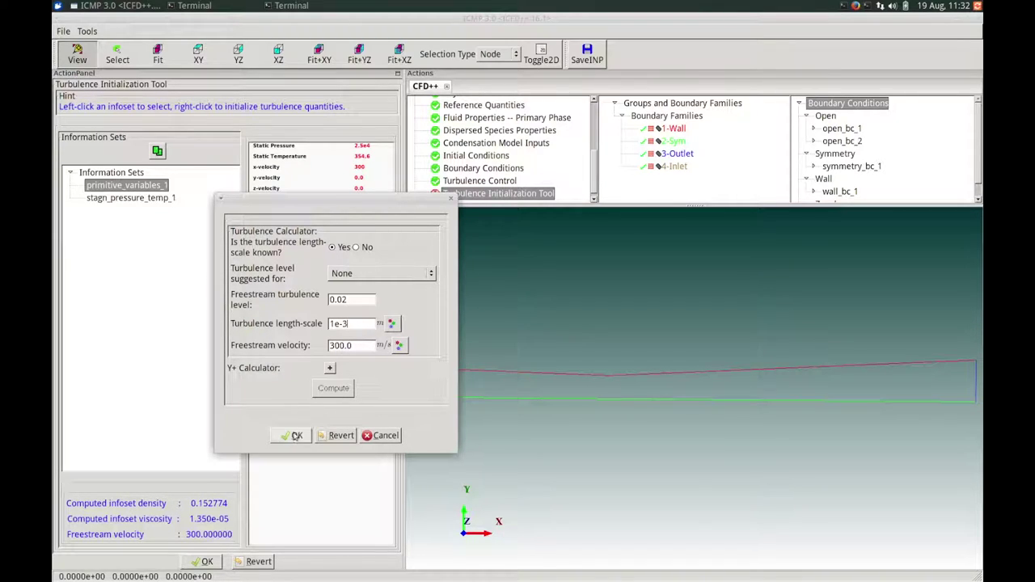
click(297, 436)
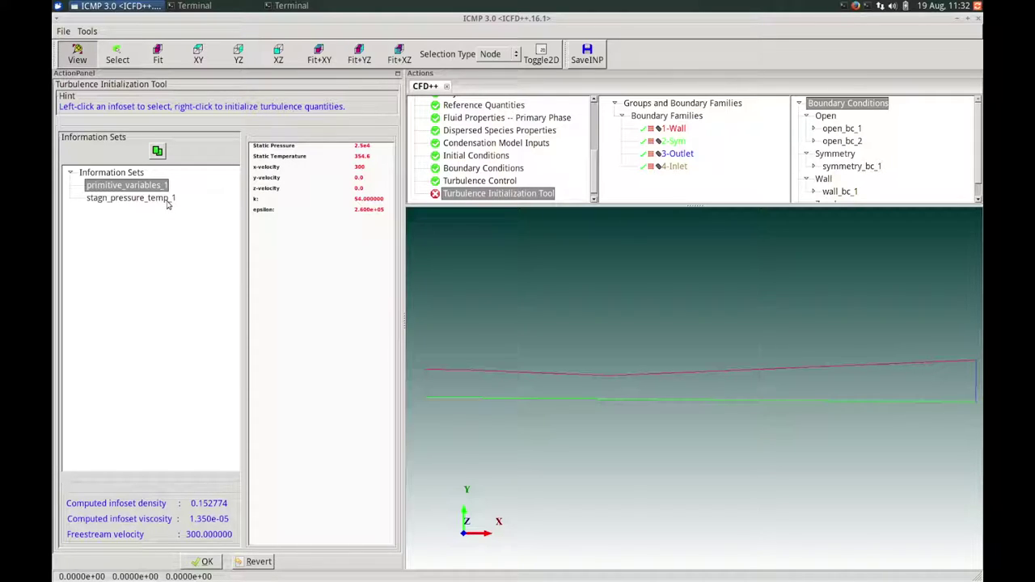
- Copy the turbulence quantities from the primitive_variables_1 information set to stagn_pressure_temp_1 and apply the copy
click(159, 150)
drag(518, 168, 328, 160)
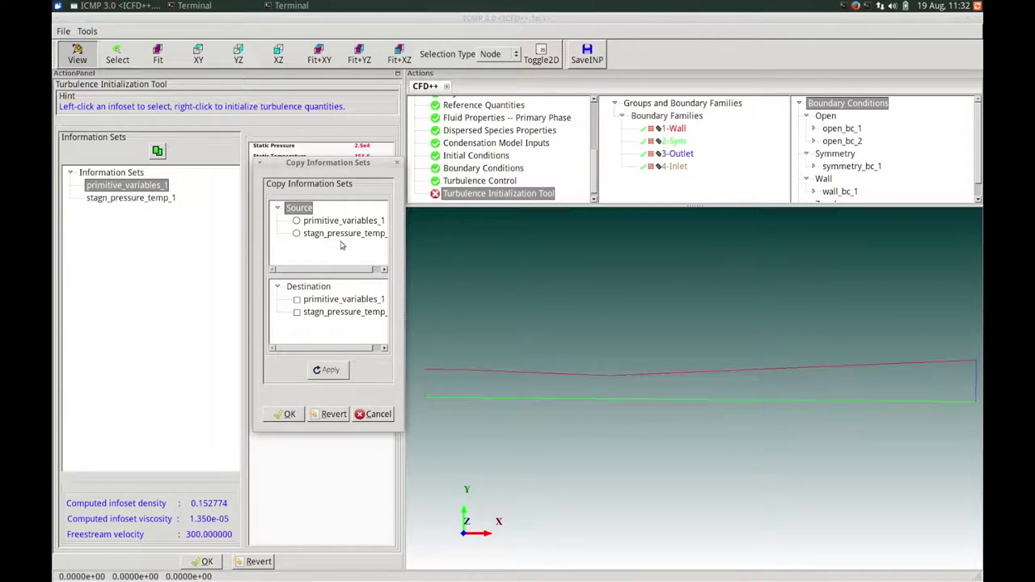
mouse_move(300, 225)
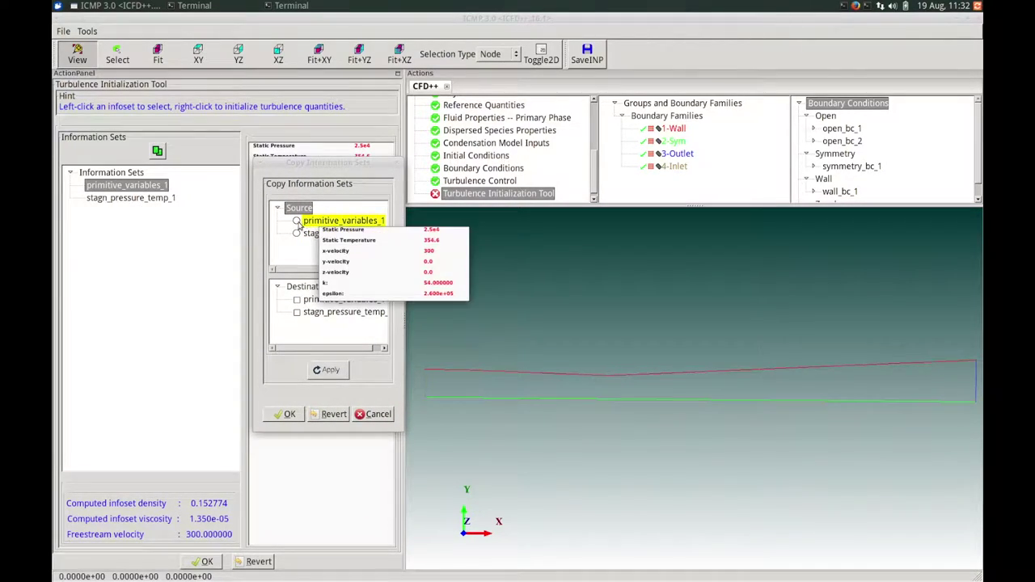
click(297, 220)
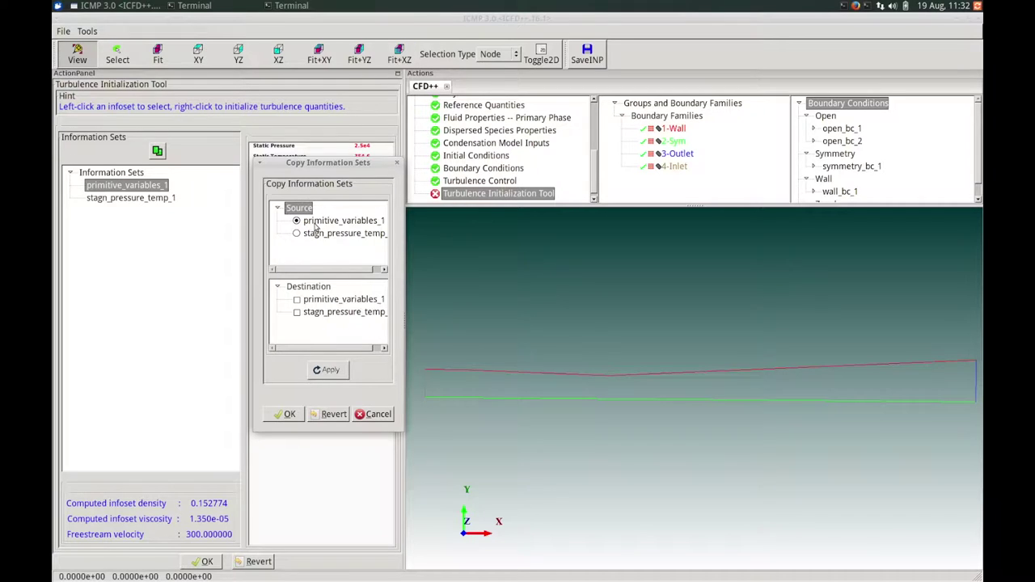
mouse_move(317, 229)
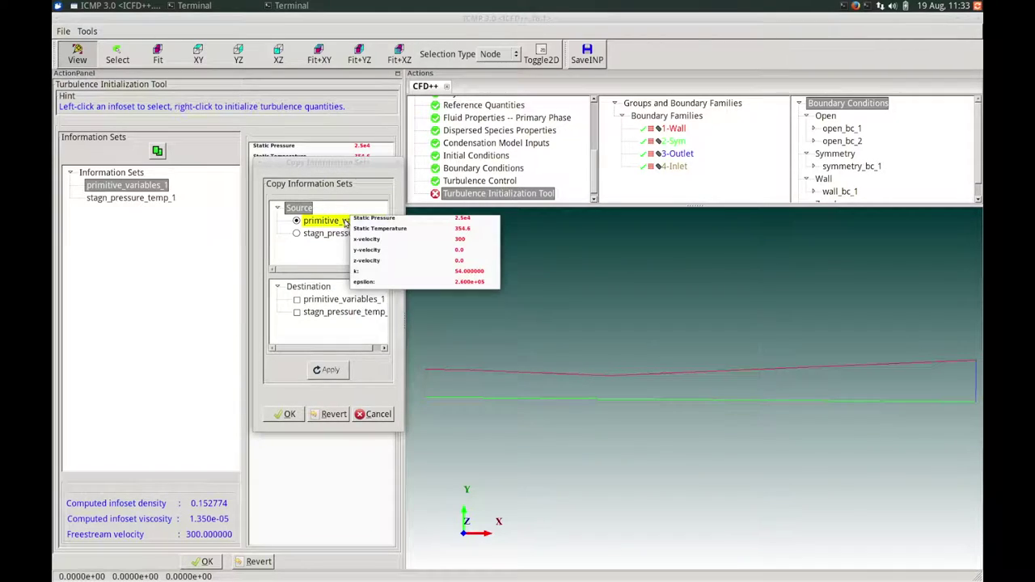
click(297, 314)
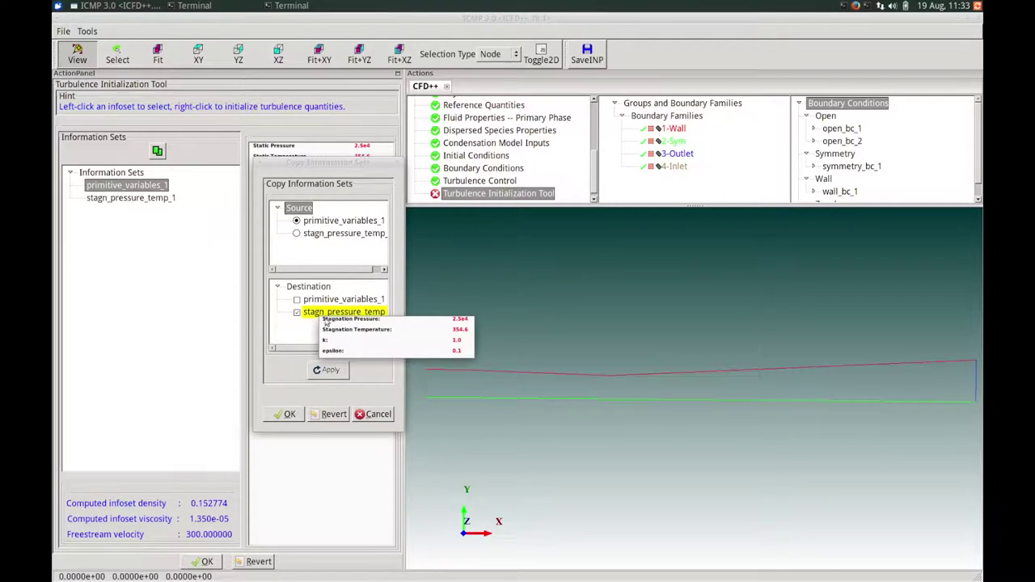
click(331, 371)
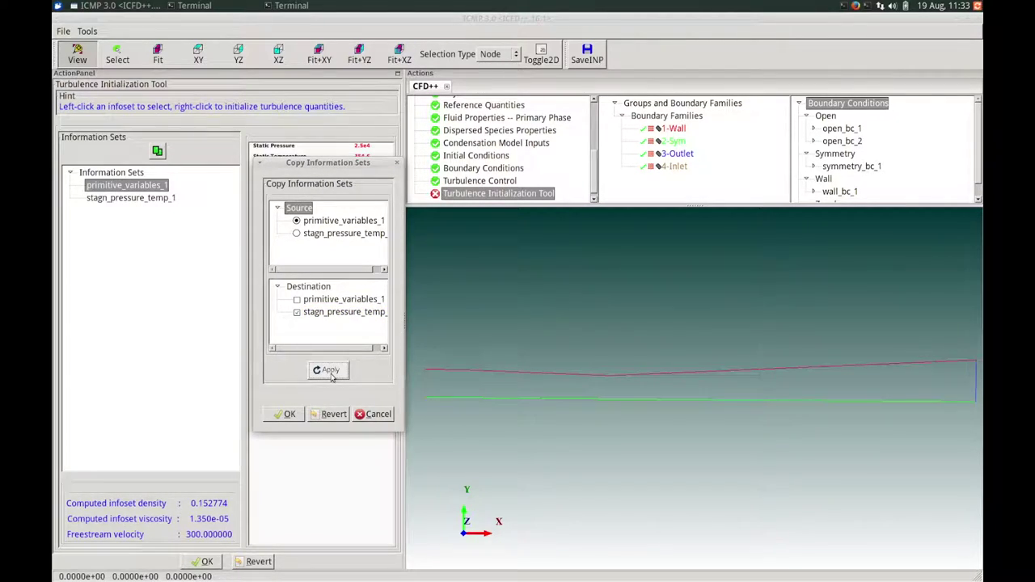
- Close the information set copy, inspect the turbulence values of stagn_pressure_temp_1, and accept the turbulence initialization
click(288, 415)
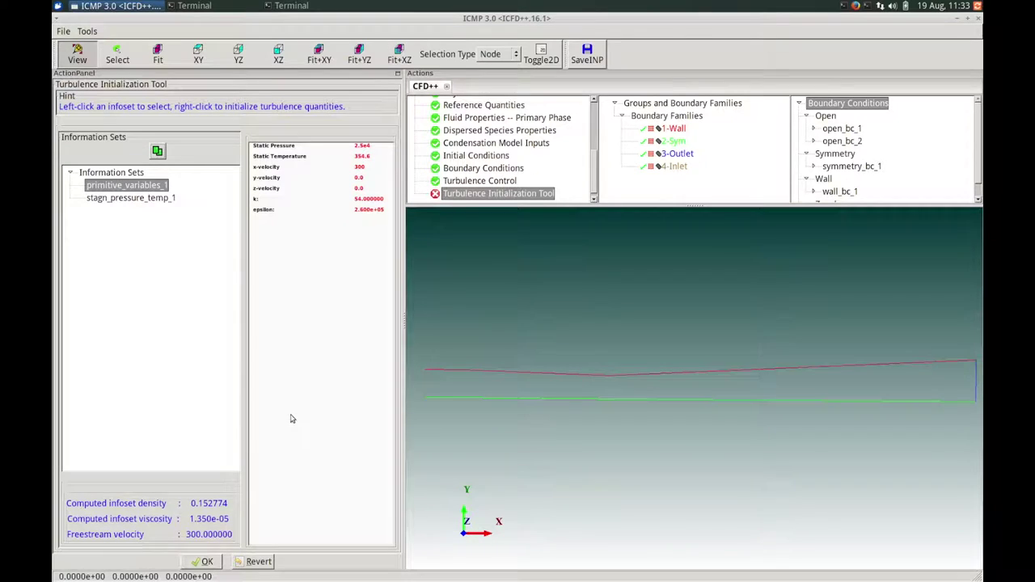
click(172, 202)
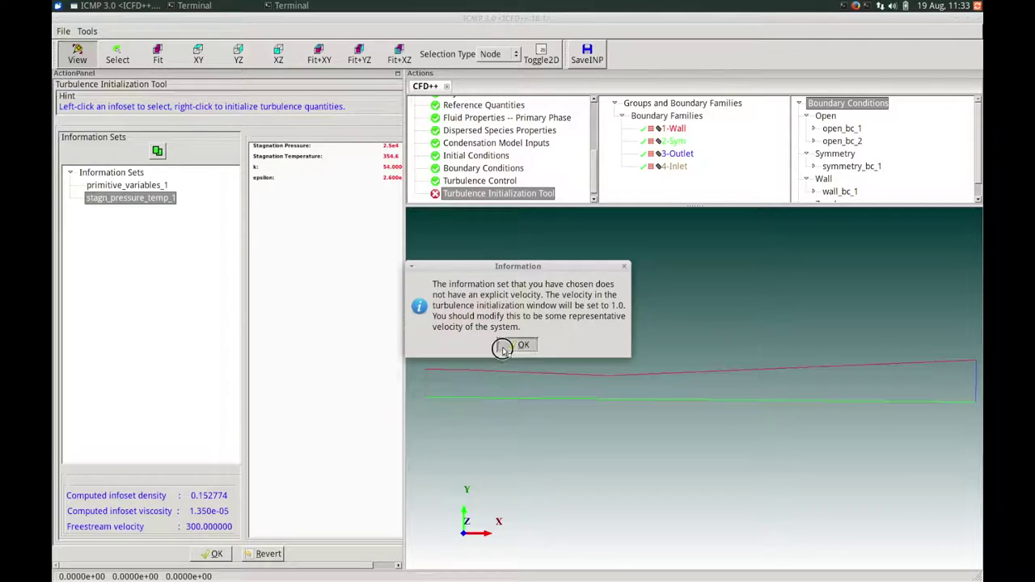
click(521, 344)
drag(404, 320, 508, 325)
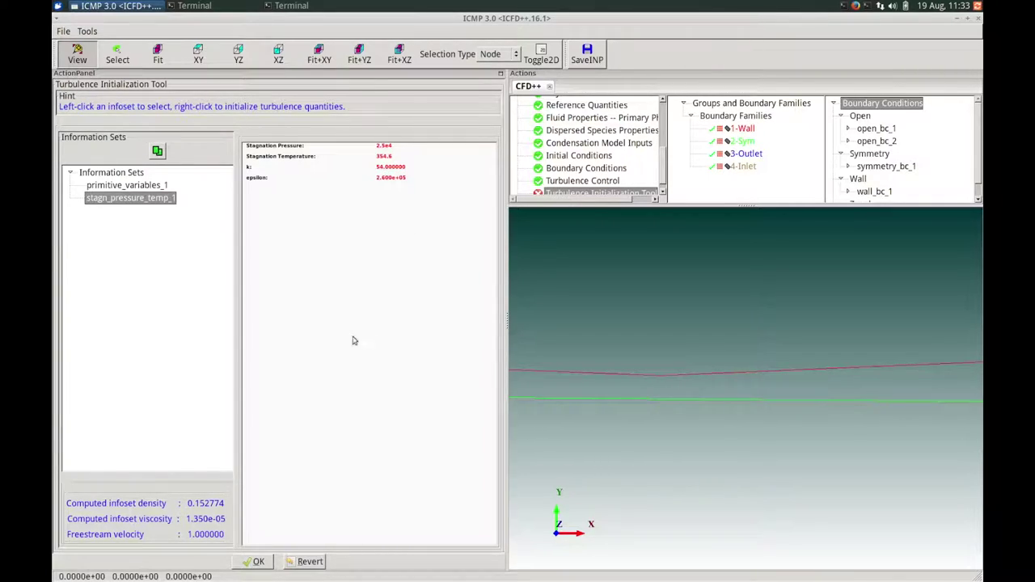
click(249, 565)
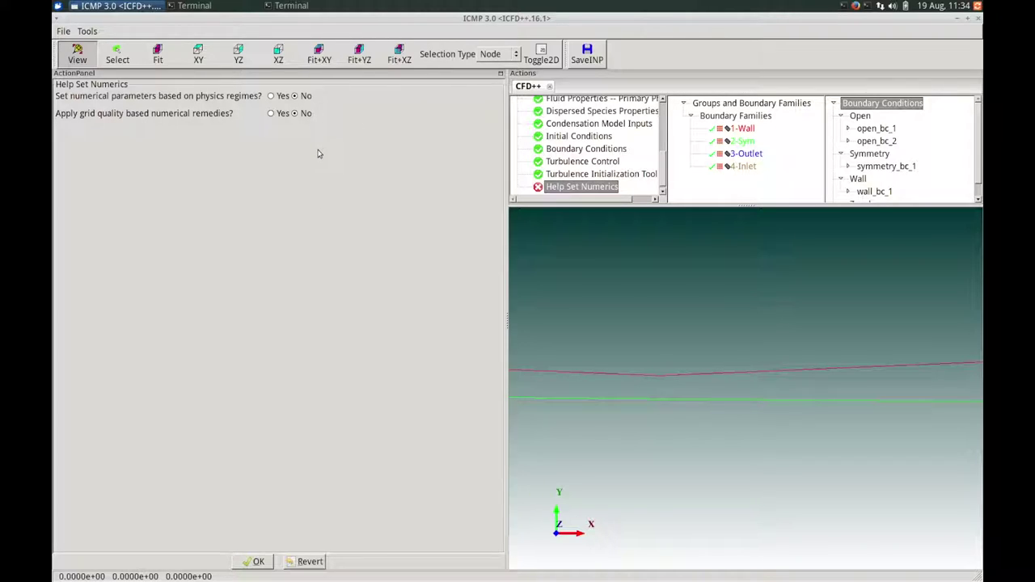
- Decline both Help Set Numerics options, and turn on the minimum dissipation adjustment with a Supersonic pressure switch
click(253, 561)
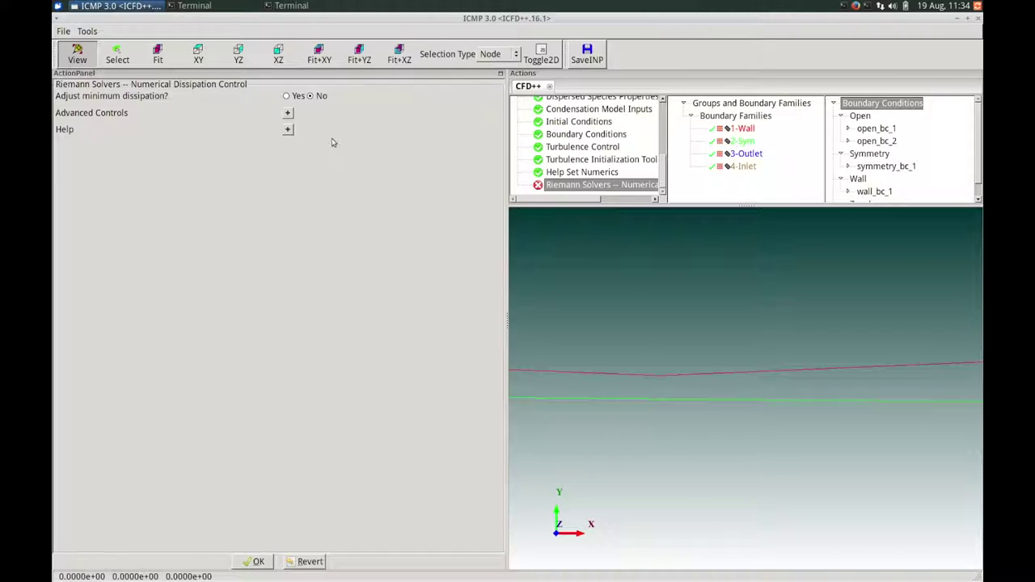
click(287, 96)
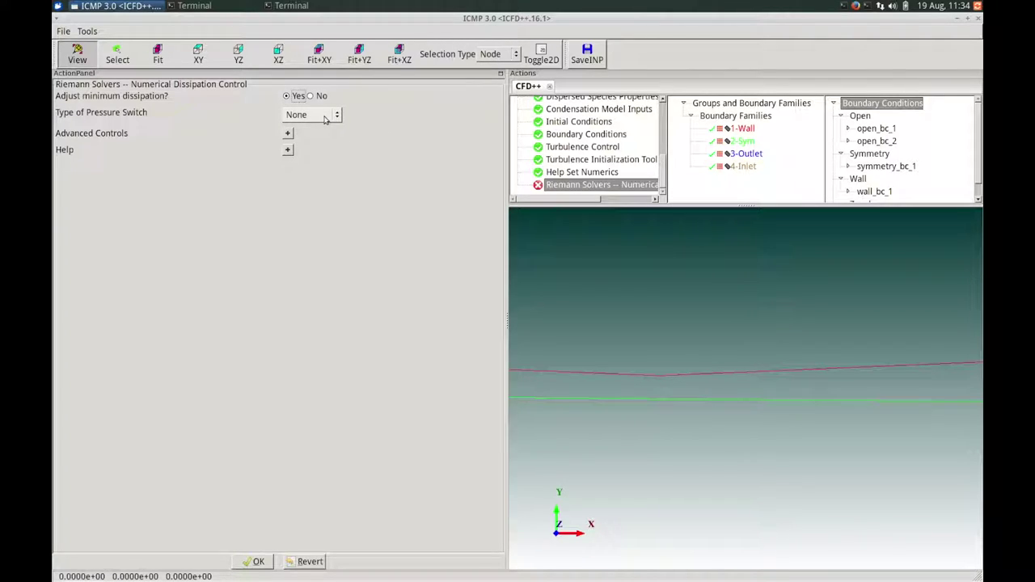
click(324, 118)
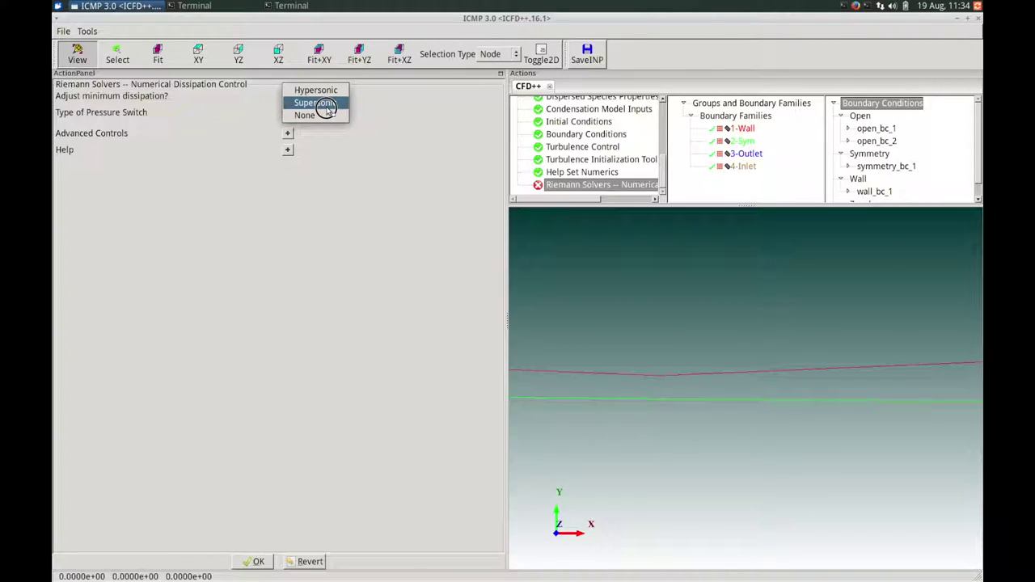
click(326, 103)
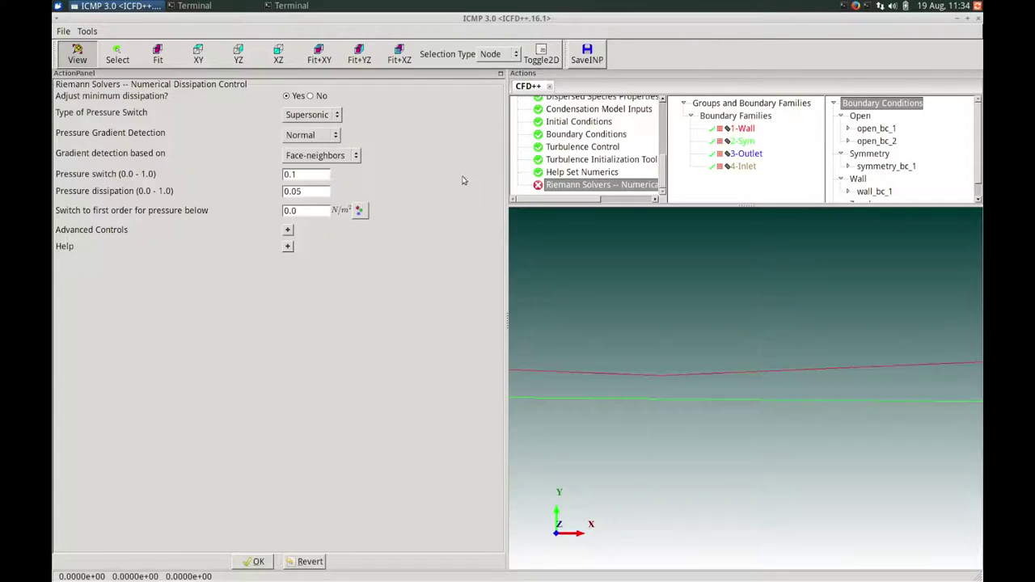
click(244, 562)
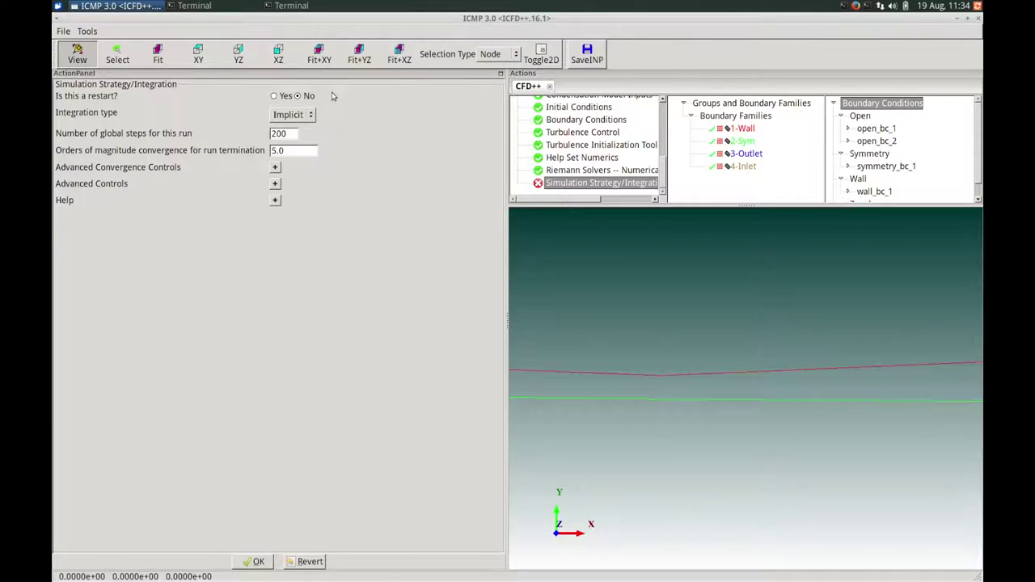
- Keep Implicit integration, and set 1500 global steps and 8 orders of magnitude convergence for run termination
click(310, 115)
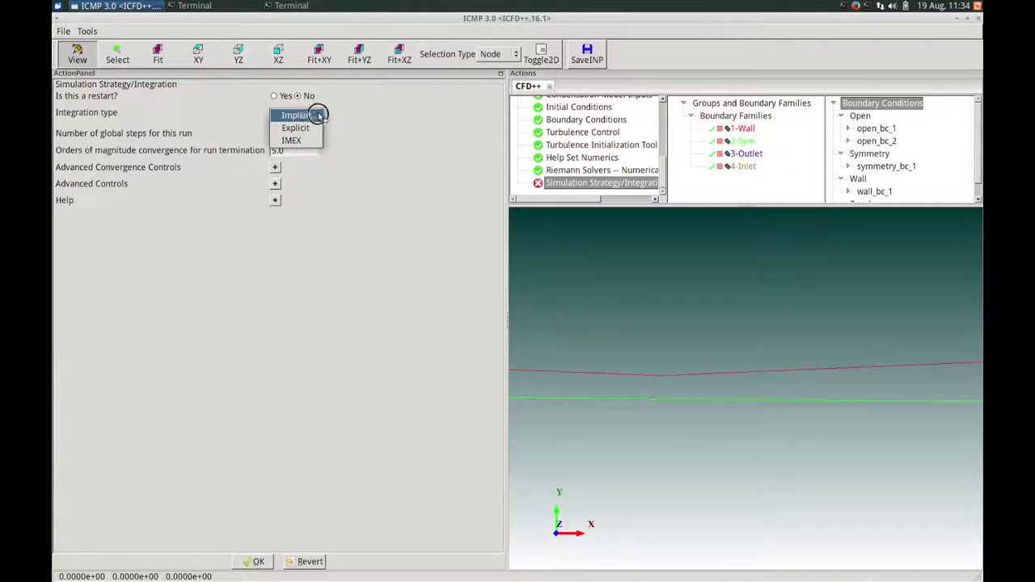
click(315, 115)
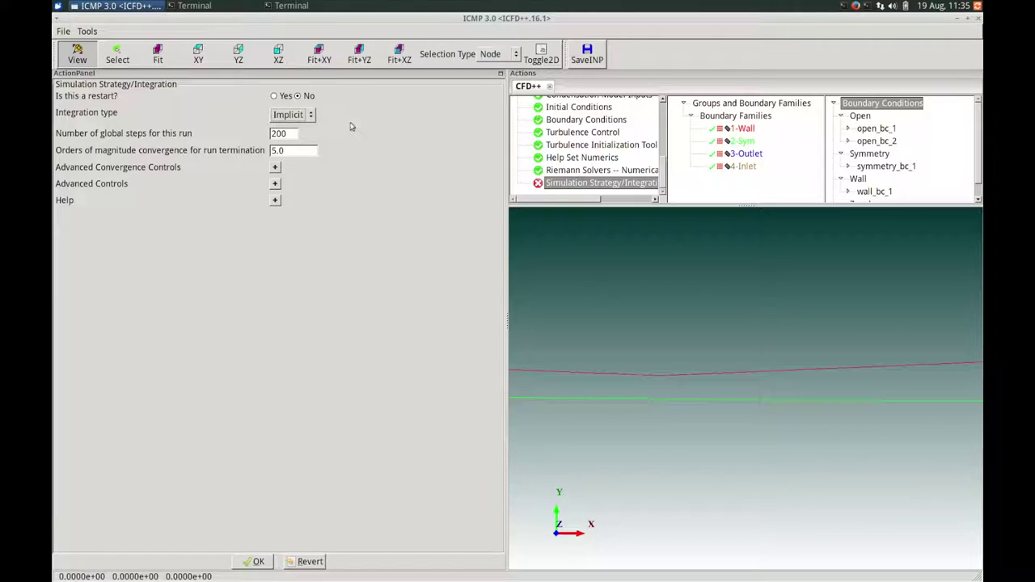
drag(295, 133, 268, 135)
text(15)
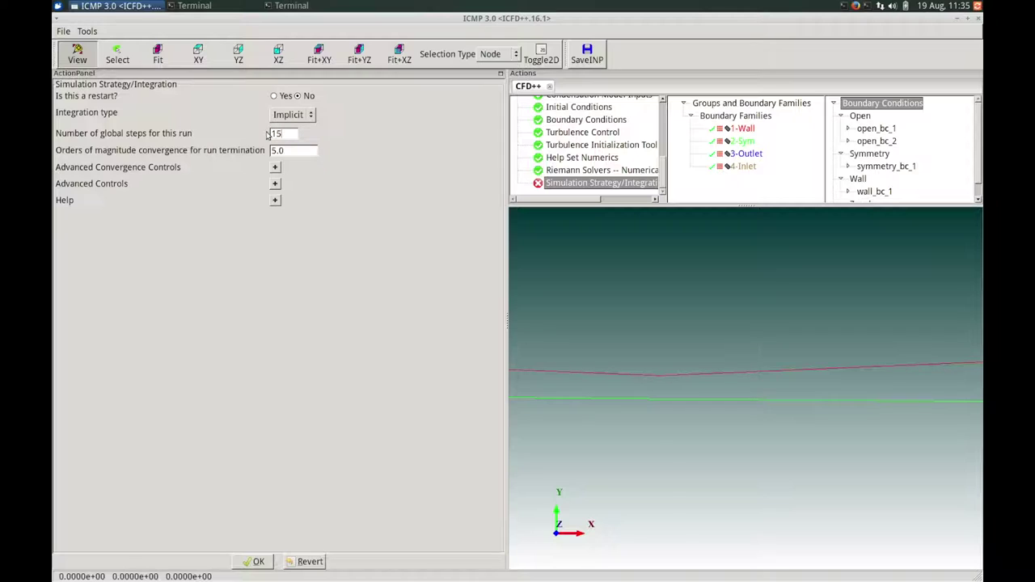
double_click(273, 149)
text(8)
- Set the minimum number of steps for this run to 1000 in the advanced controls and accept the simulation strategy
click(275, 184)
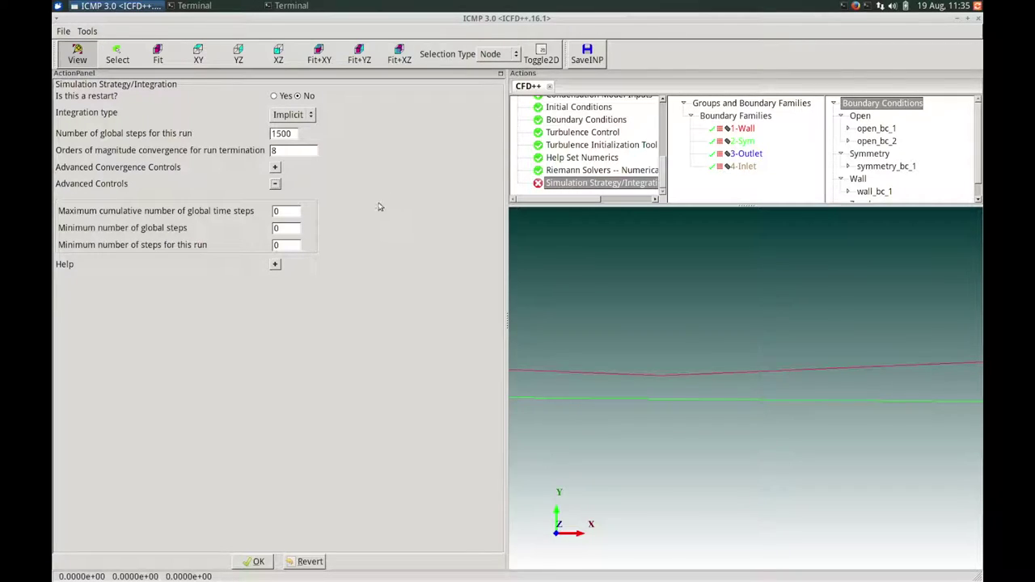
double_click(288, 245)
text(1000)
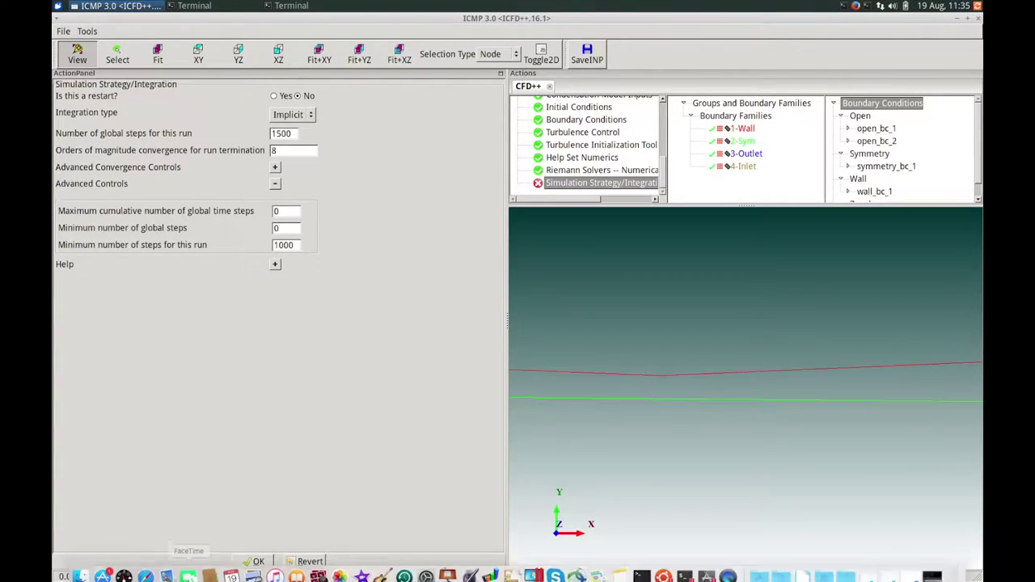
click(252, 561)
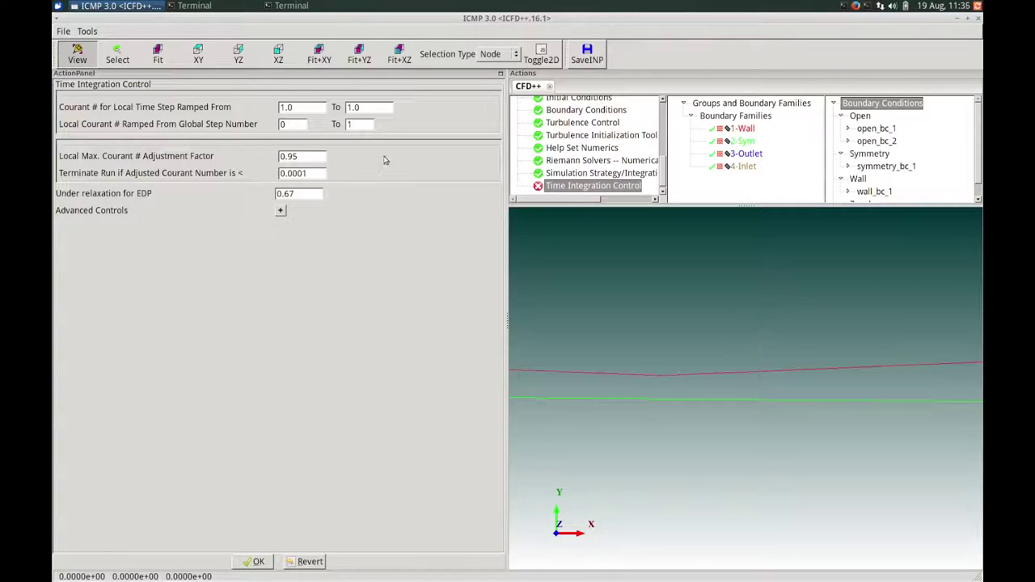
- Ramp the local Courant number from 1.0 to 20 over global steps 1 to 100, and set the EDP under-relaxation to 0.5
click(322, 106)
key(Tab)
text(2)
key(Tab)
text(1)
drag(302, 194, 250, 192)
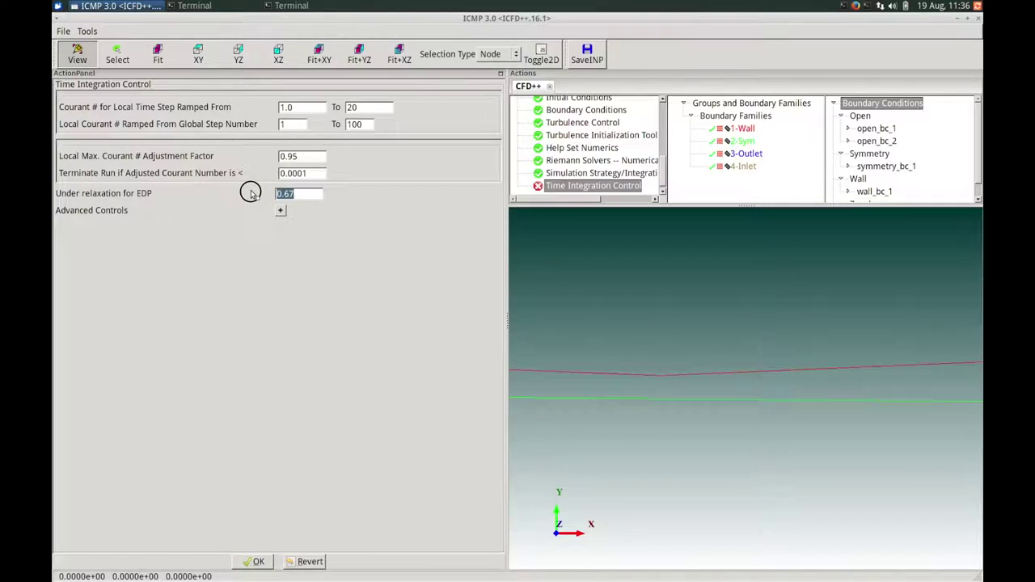
text(0.5)
click(261, 563)
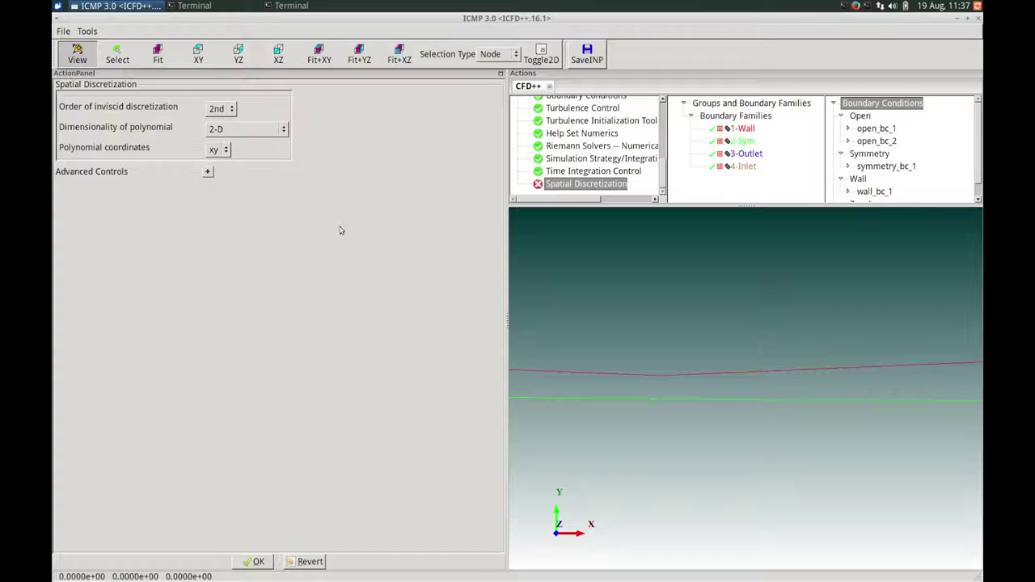
- Accept the 2nd-order, 2-D xy spatial discretization and show the EDP plot variables of dispersed_phase_prop_1
click(254, 562)
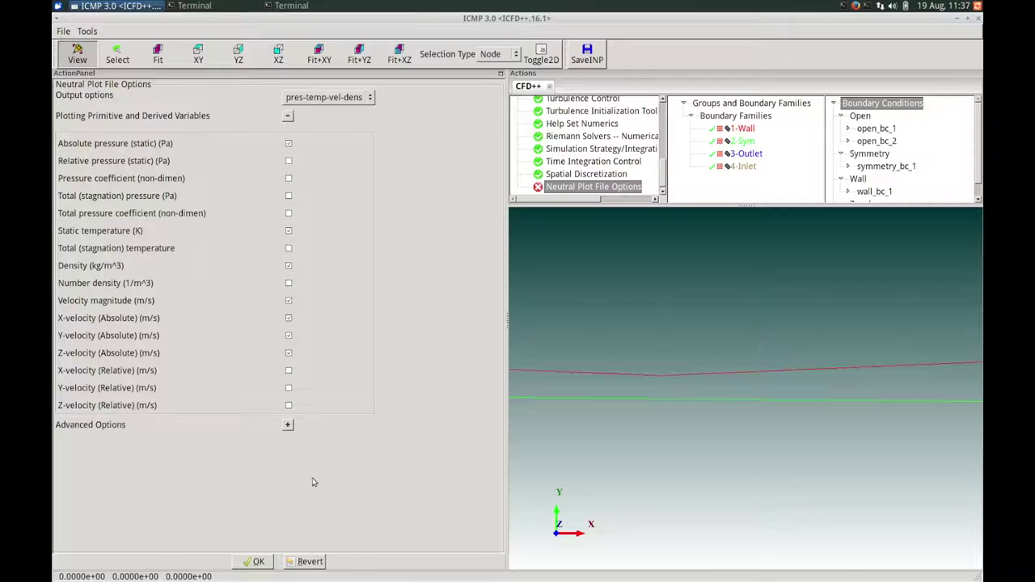
click(360, 103)
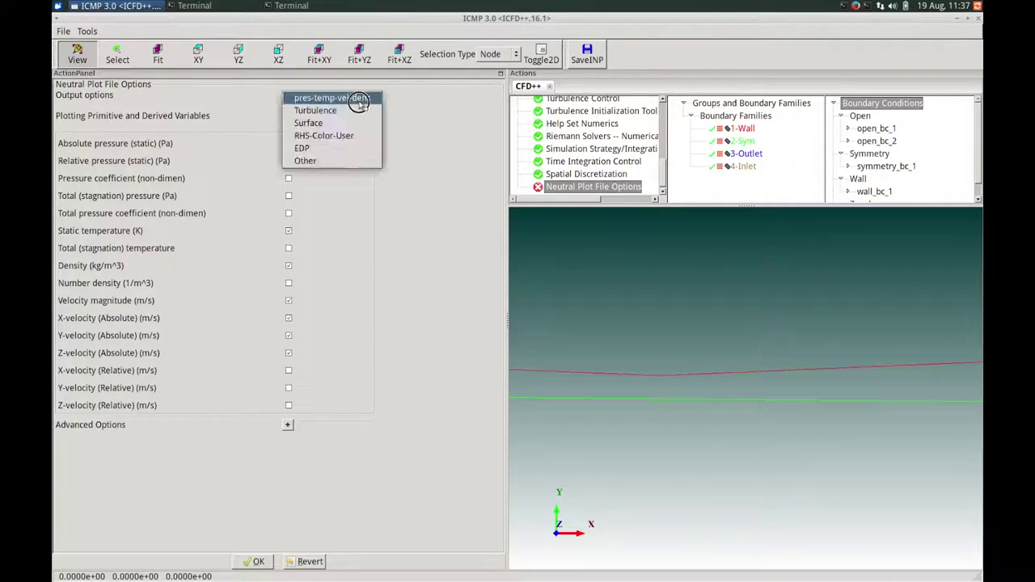
click(343, 149)
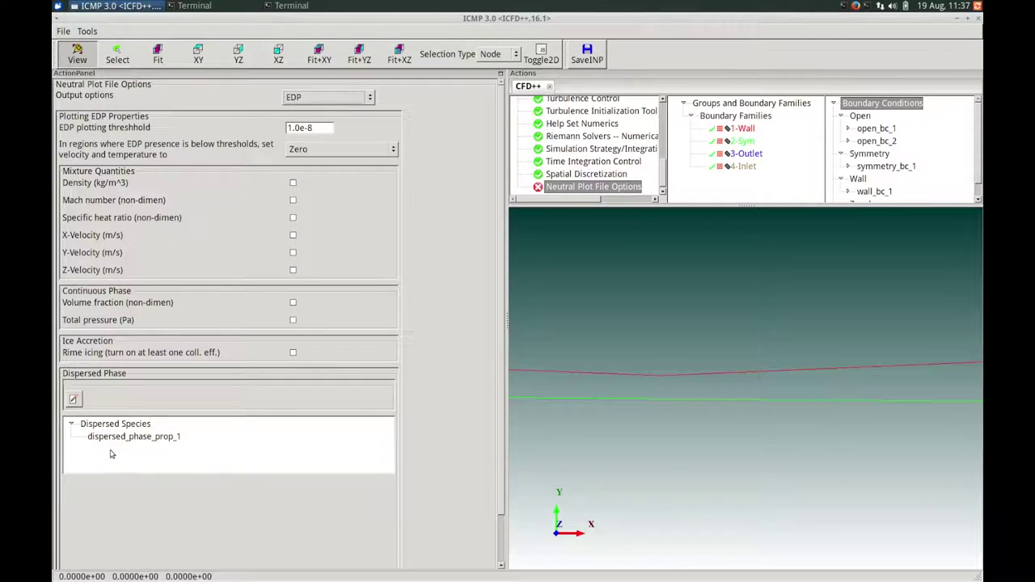
mouse_move(104, 445)
click(152, 438)
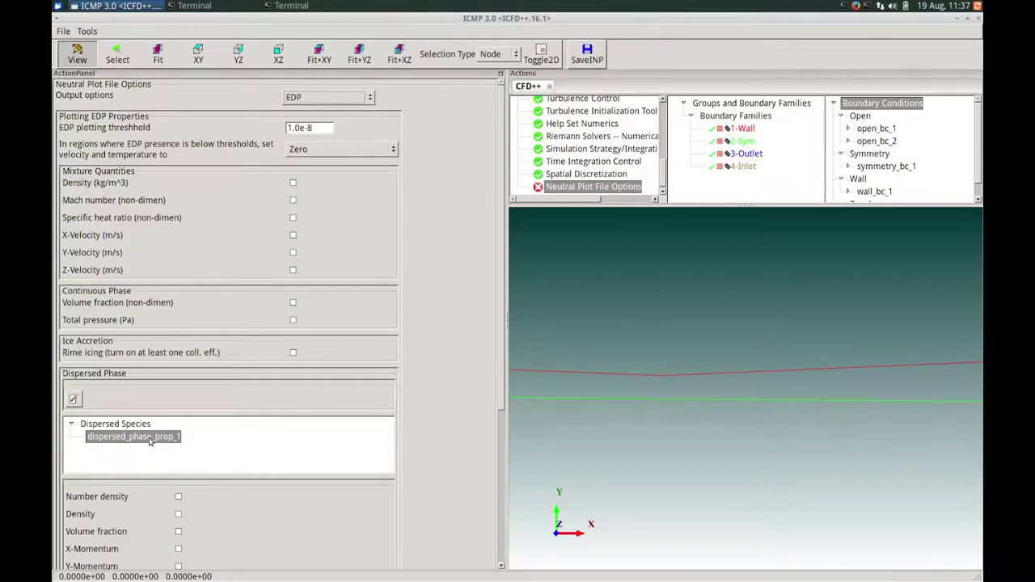
drag(499, 386, 472, 492)
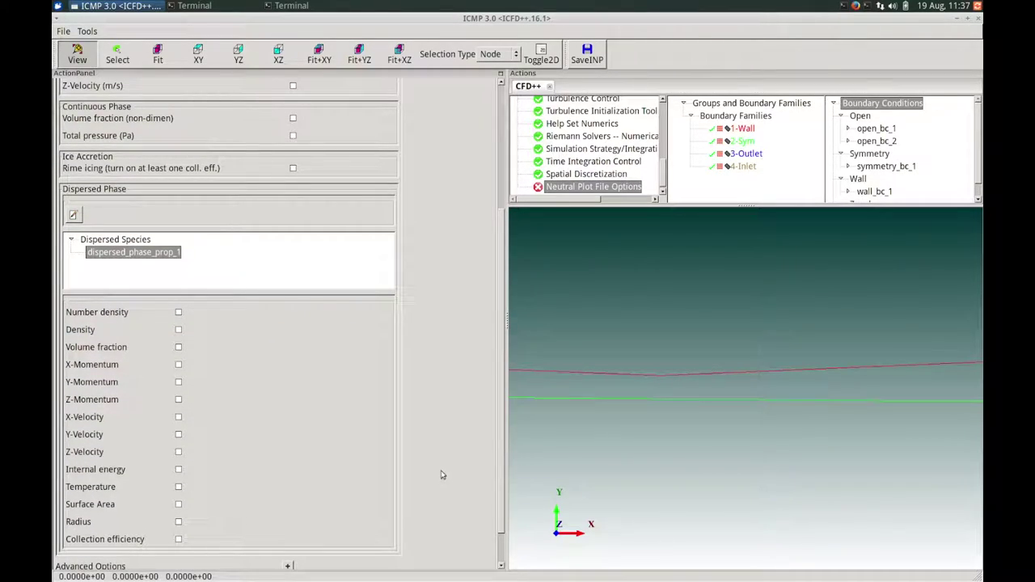
- Enable plotting of number density, density, volume fraction, X-Velocity, temperature and radius for dispersed_phase_prop_1
click(179, 313)
click(180, 330)
click(180, 348)
click(179, 419)
click(180, 488)
click(178, 522)
scroll(494, 490, down, 2)
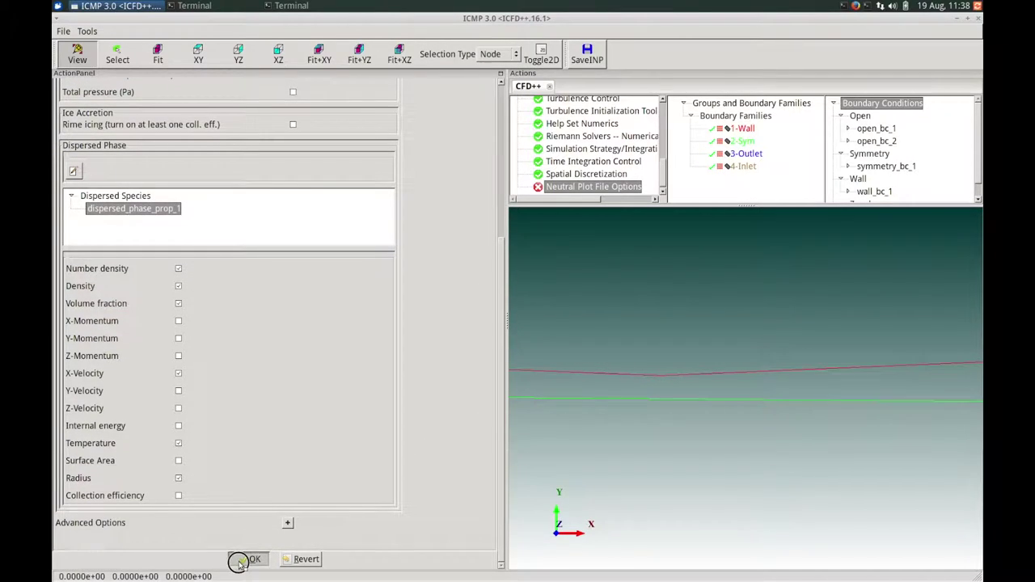
- Accept the plot options, writing them to the Neutral Plot file and copying them to the Plot Output options file
click(239, 562)
drag(486, 231, 416, 247)
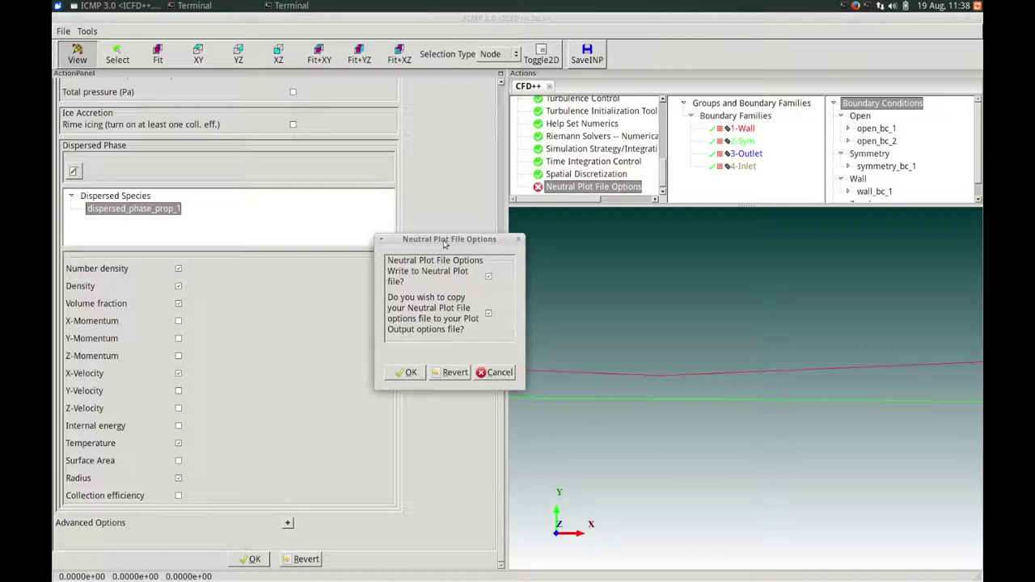
drag(443, 245, 446, 208)
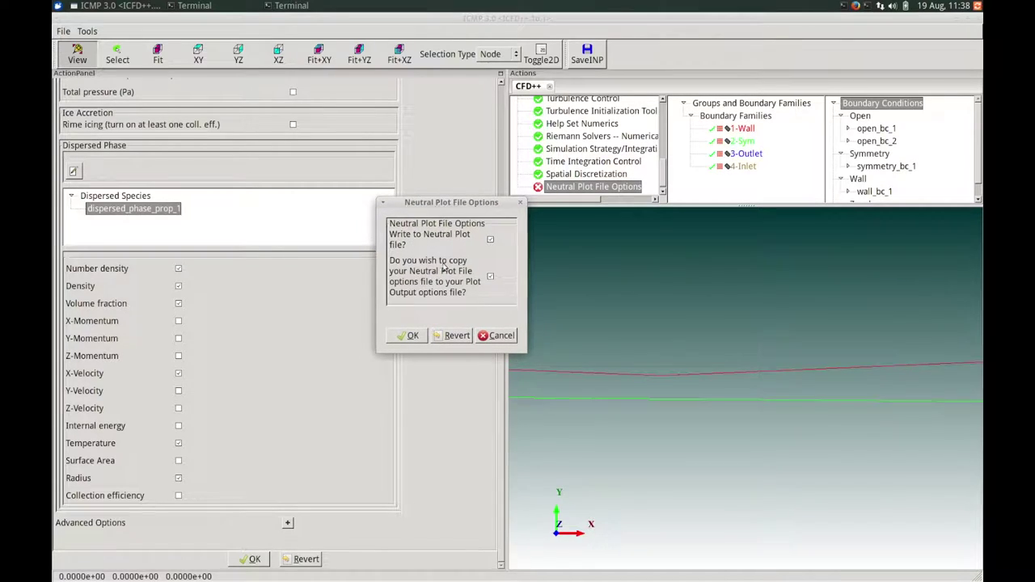
click(411, 335)
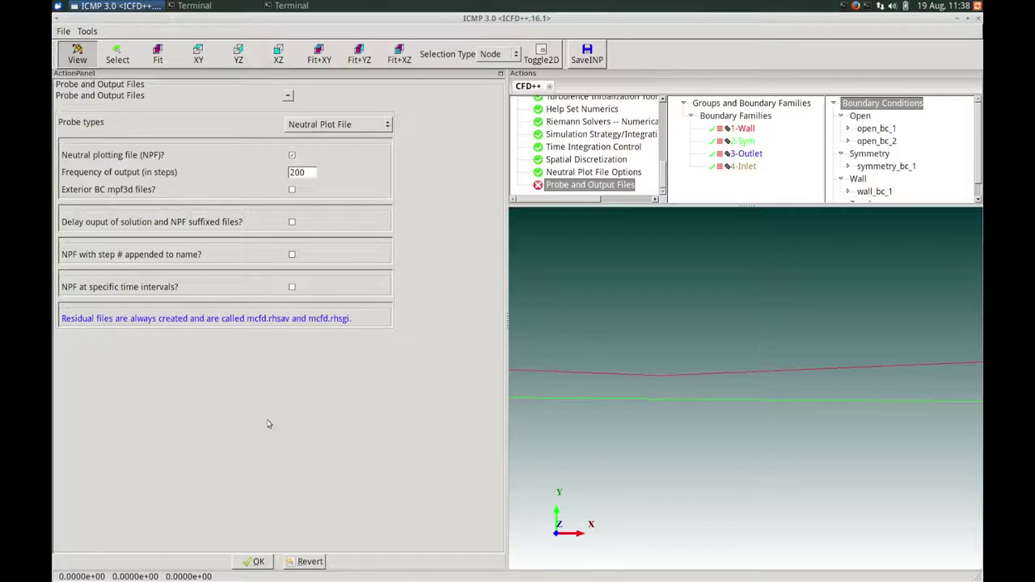
- Accept the Neutral Plot File output every 200 steps and save the input file
click(257, 564)
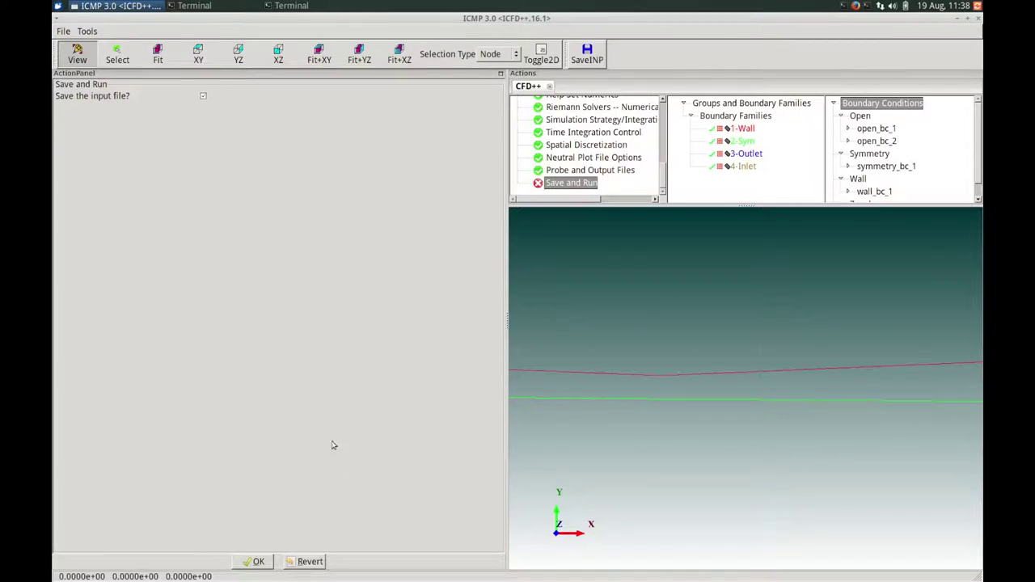
click(259, 560)
mouse_move(664, 169)
mouse_down()
mouse_move(666, 106)
mouse_move(670, 167)
mouse_move(666, 106)
mouse_move(660, 182)
mouse_up()
- Start the CFD++ run in Double Precision on a Single CPU
click(88, 31)
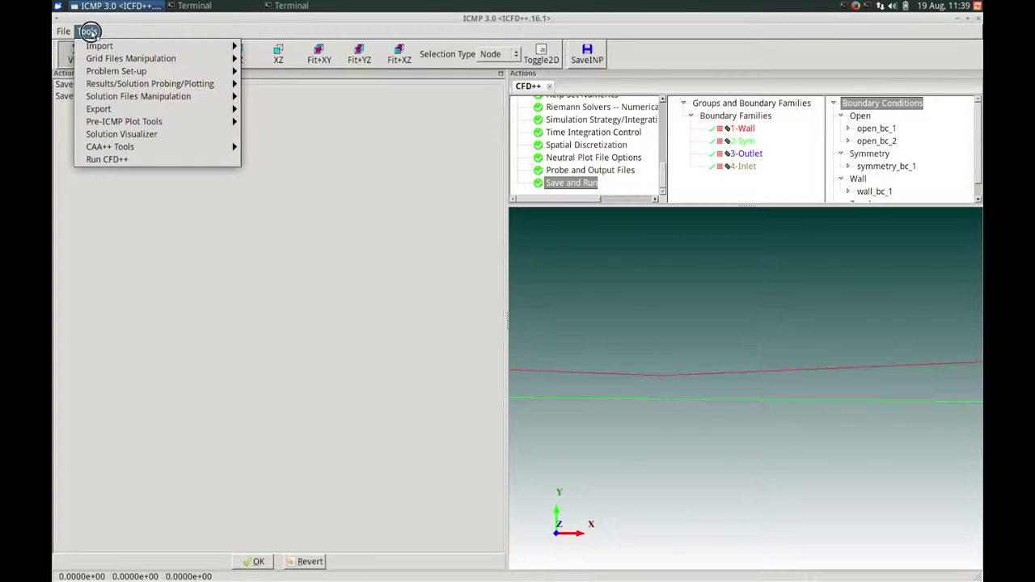
click(110, 160)
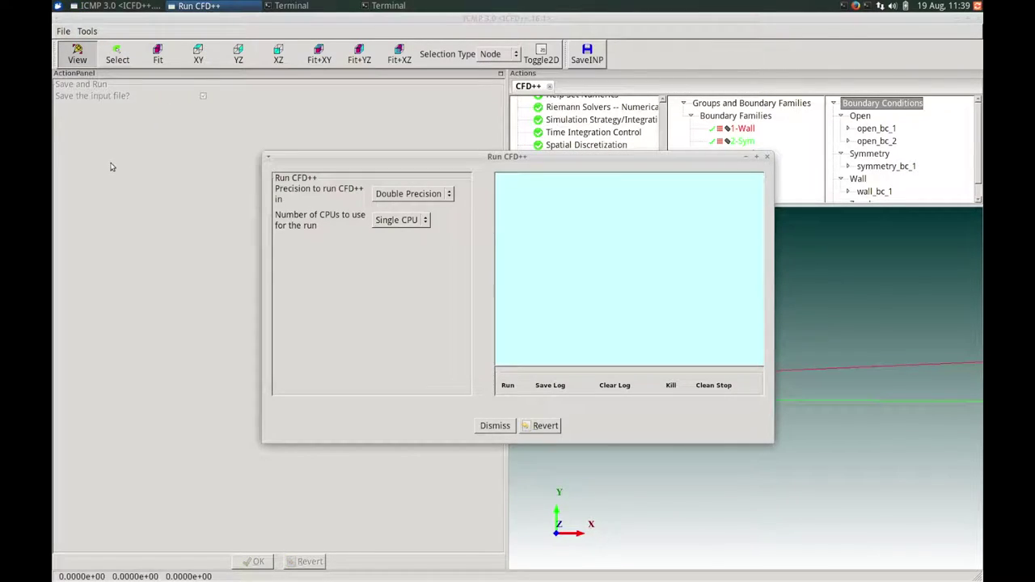
click(418, 195)
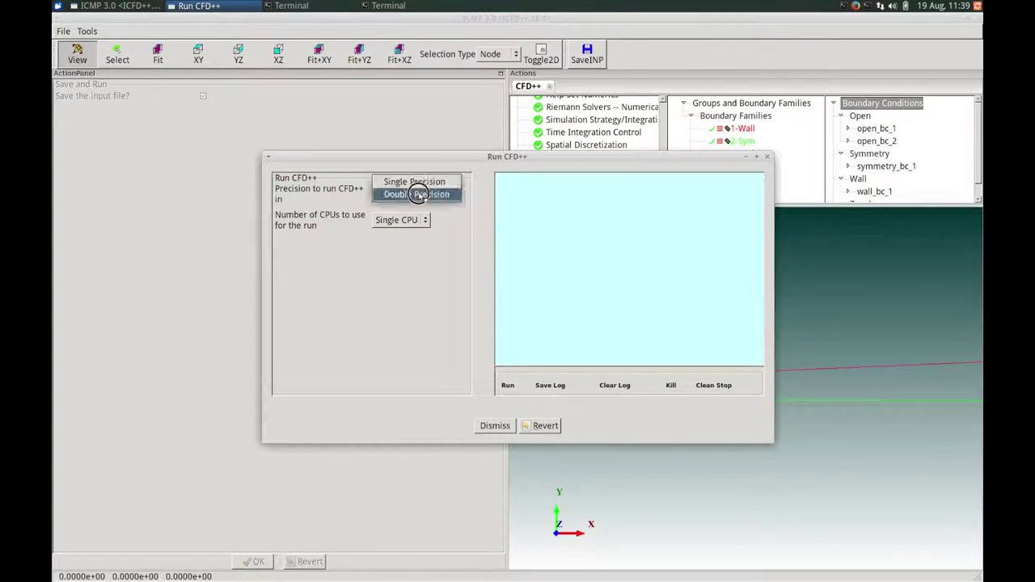
click(451, 220)
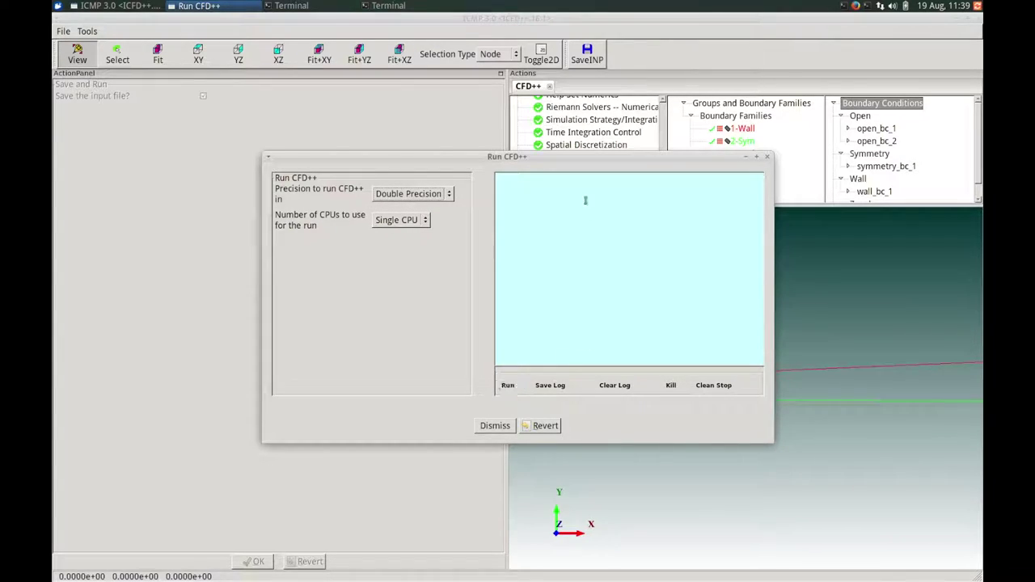
drag(550, 163, 492, 157)
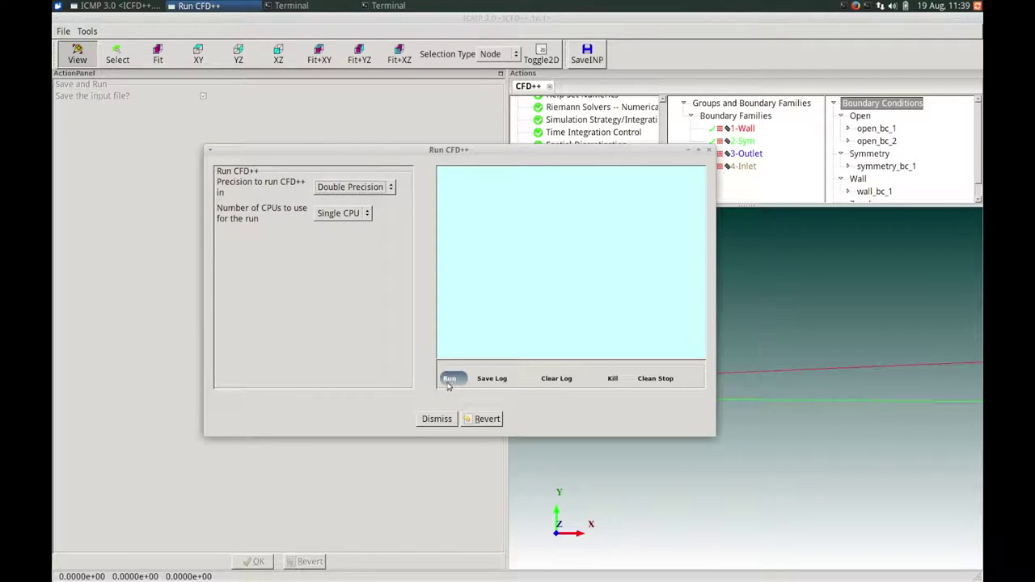
click(451, 385)
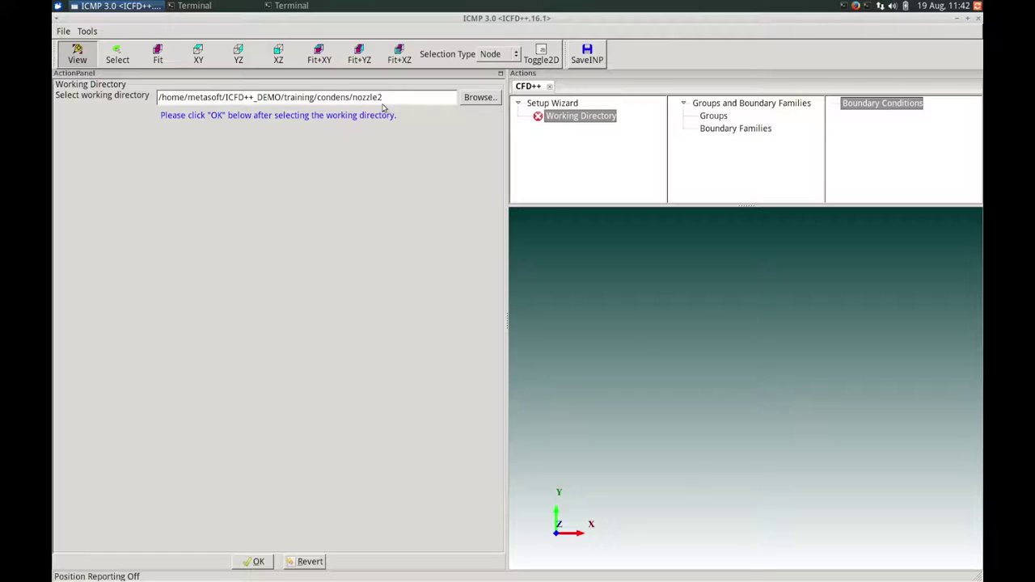
- Accept nozzle2 as the working directory, then analyze its grid files with the BC family file read in
click(258, 563)
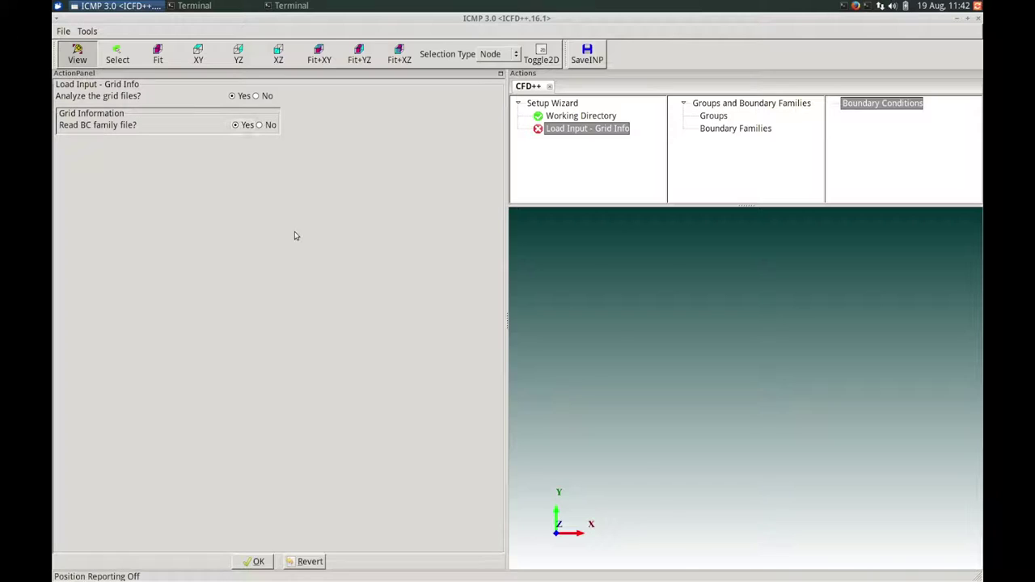
click(252, 562)
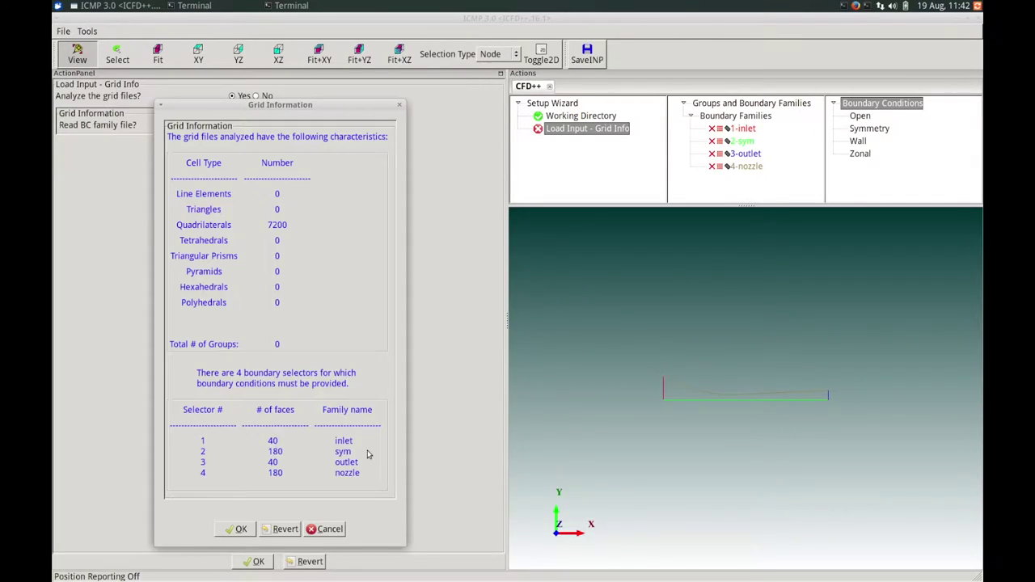
drag(339, 105, 369, 99)
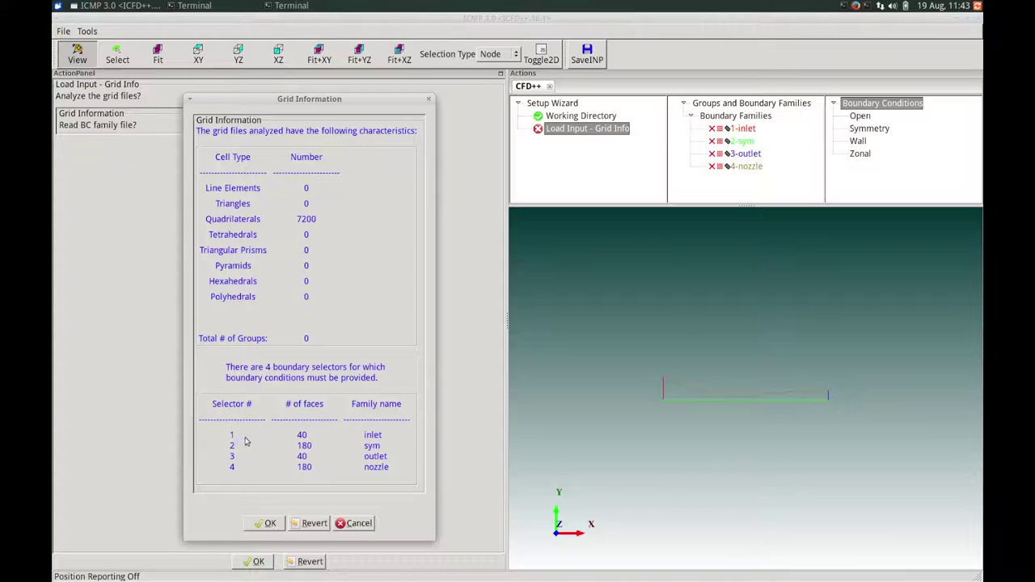
click(260, 525)
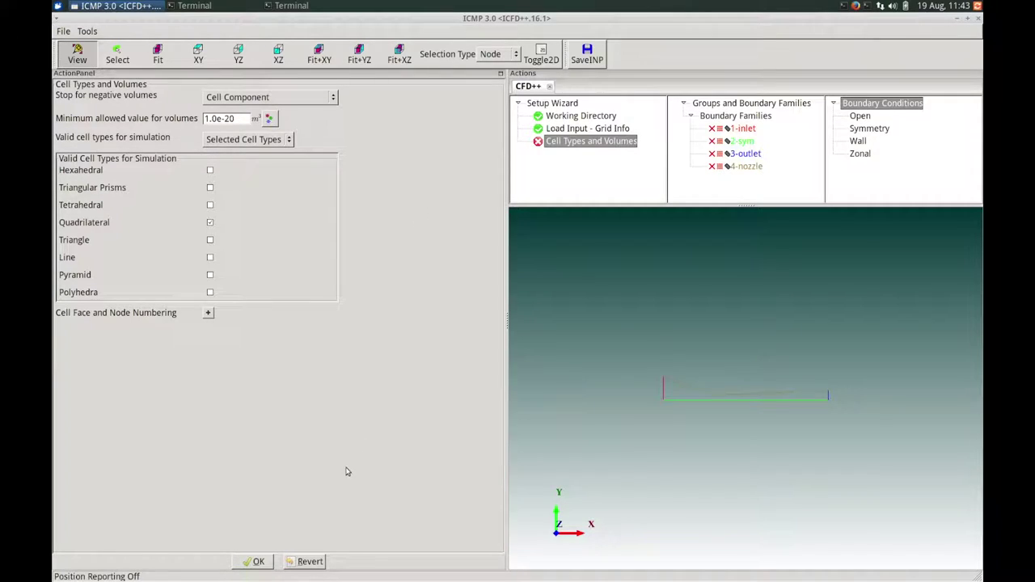
- Accept Quadrilateral as the valid cell type and define the case as General Fluid Problems without preset problem classes
click(259, 561)
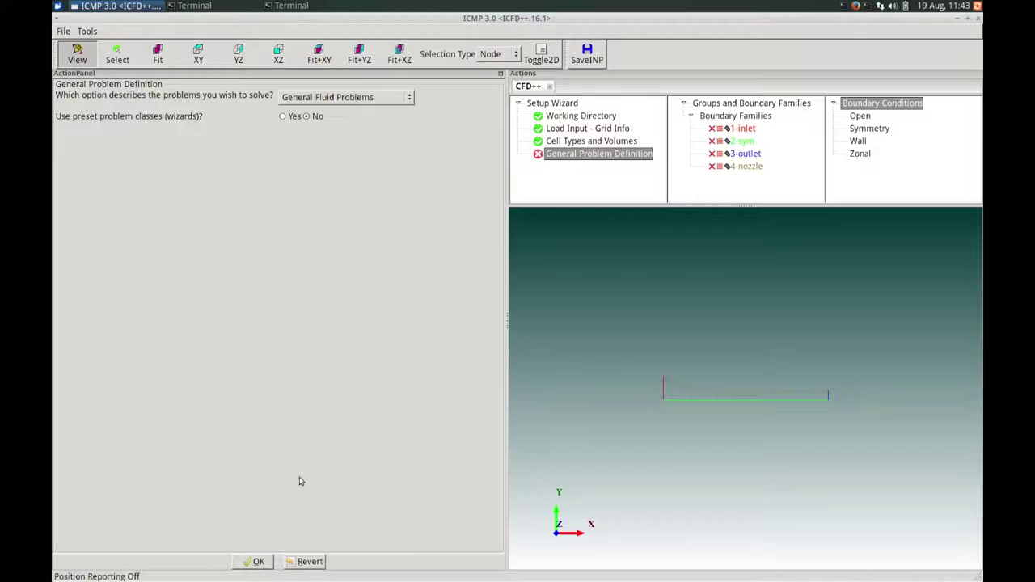
click(372, 100)
click(372, 99)
click(254, 562)
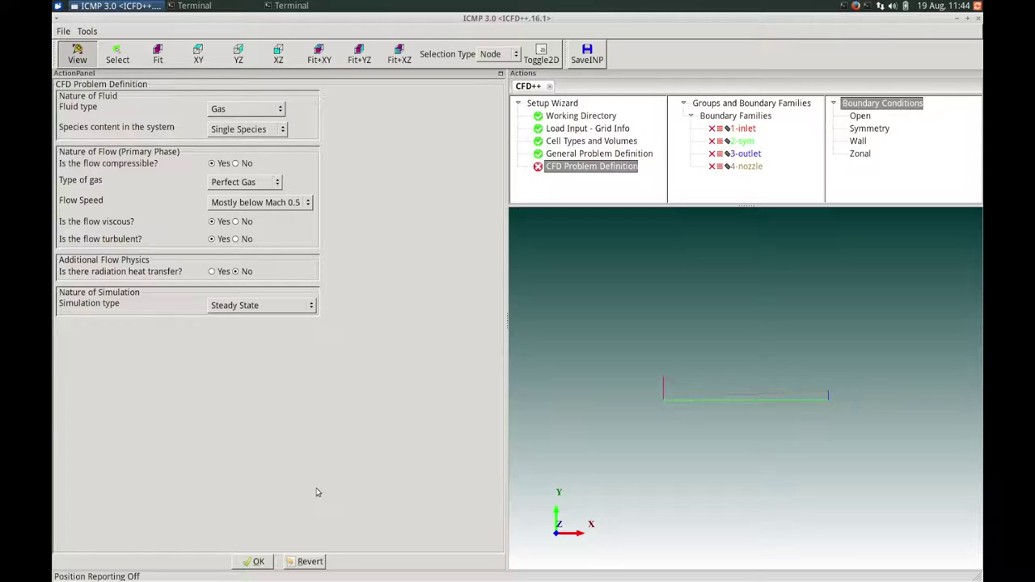
- Set the fluid type to Multiple Phases, with miscible fluids, a Dispersed Phase secondary treatment and a Single Species Gas as primary phase
click(258, 109)
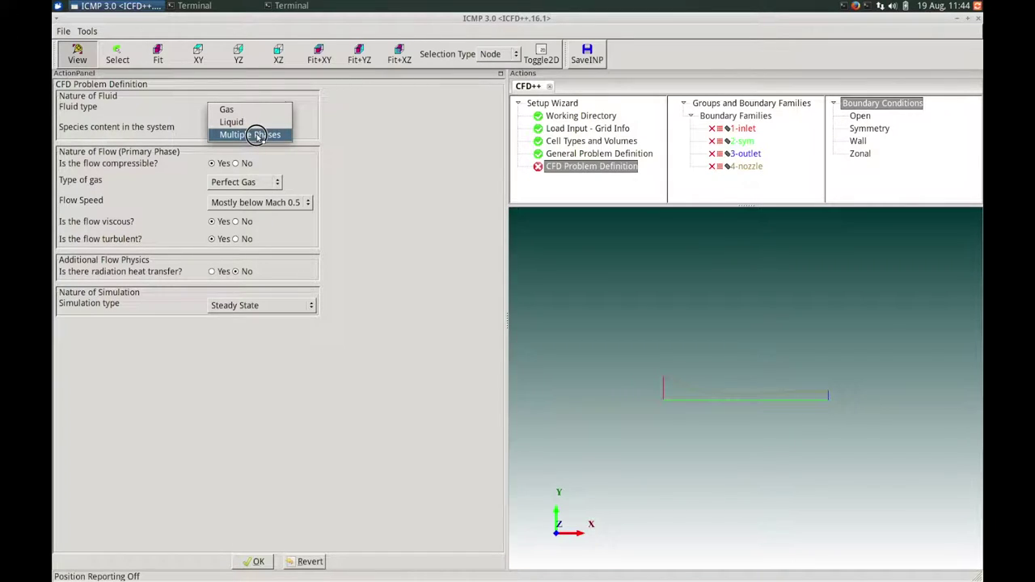
click(255, 135)
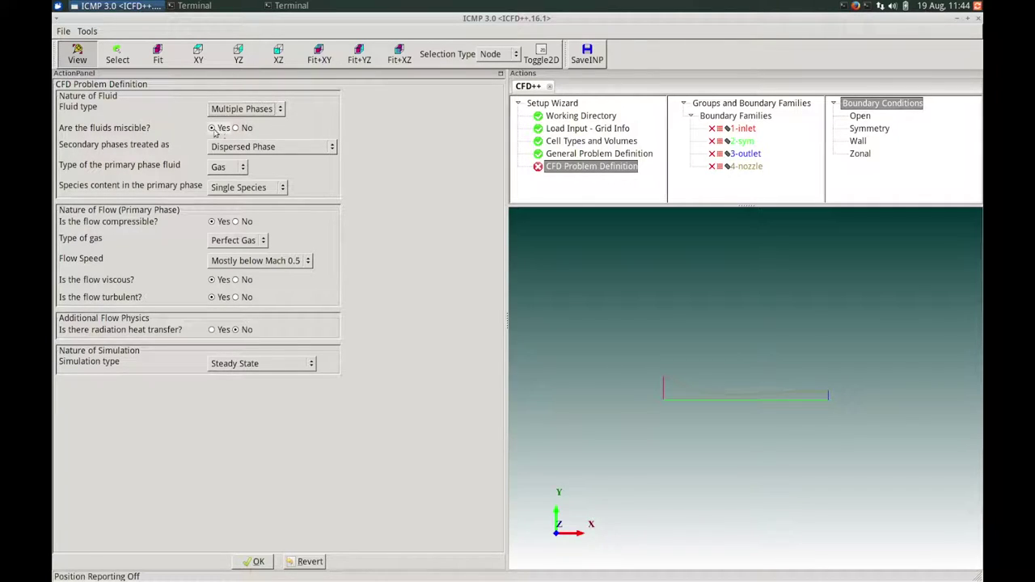
click(293, 146)
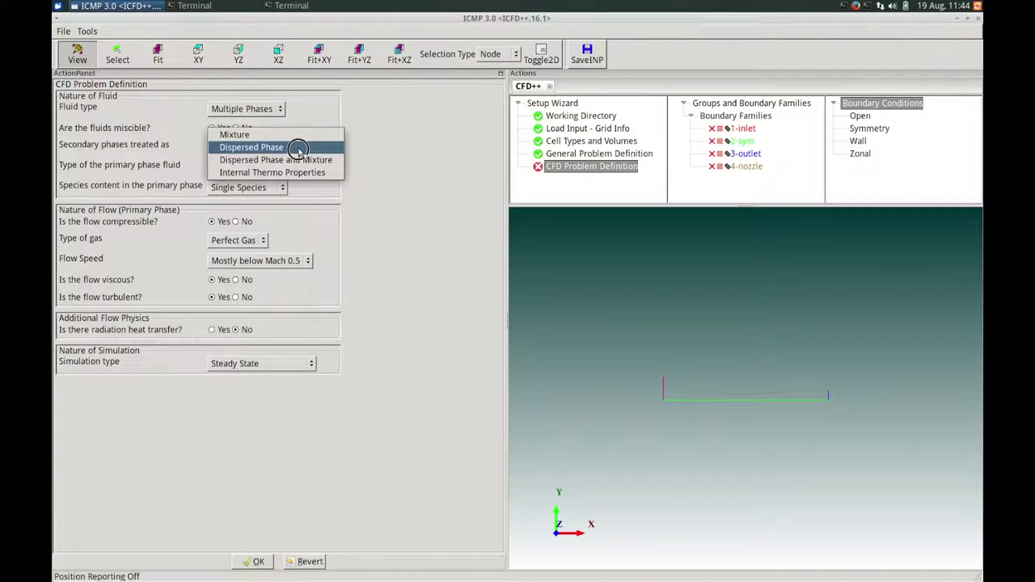
click(299, 151)
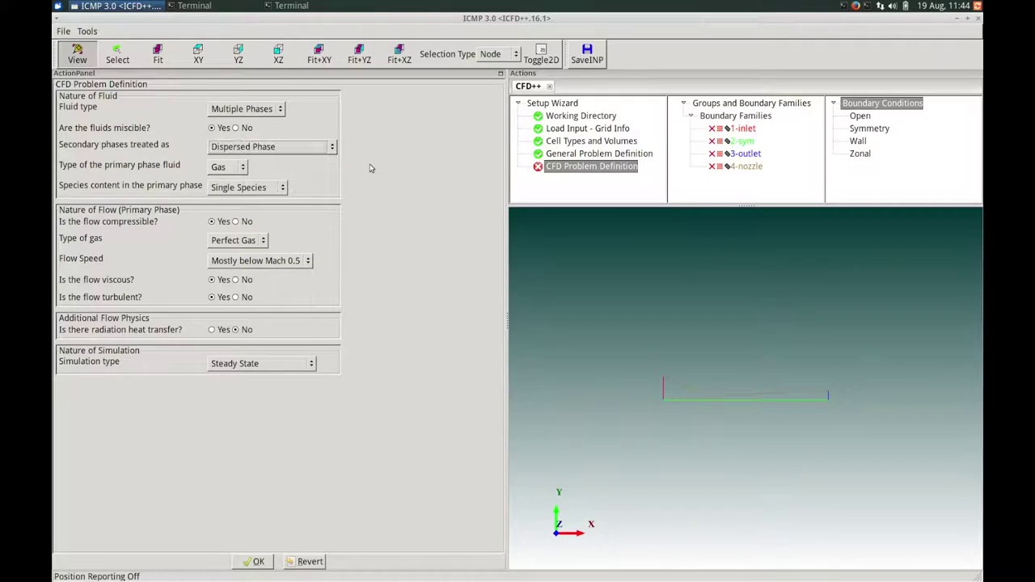
click(241, 170)
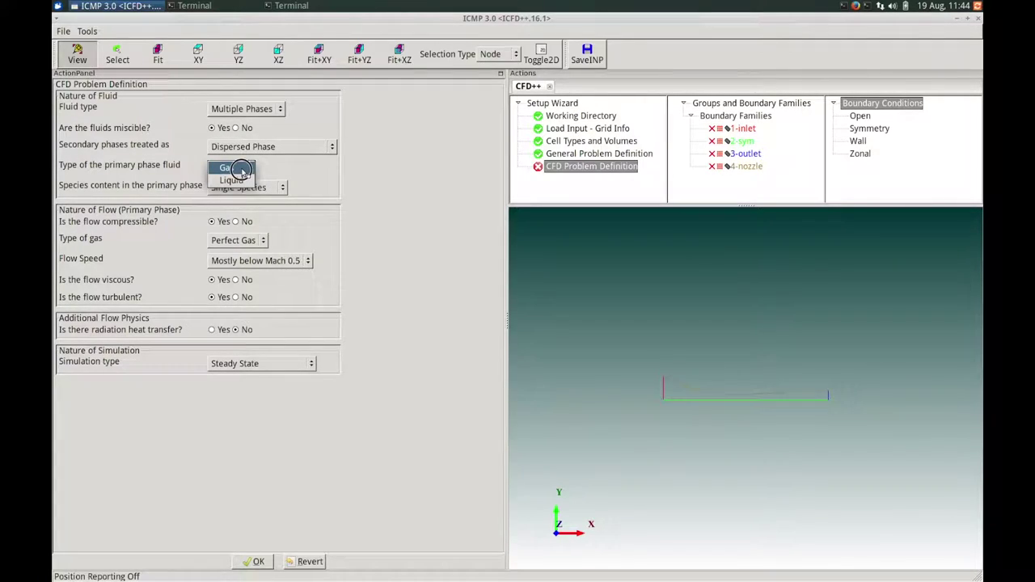
click(244, 170)
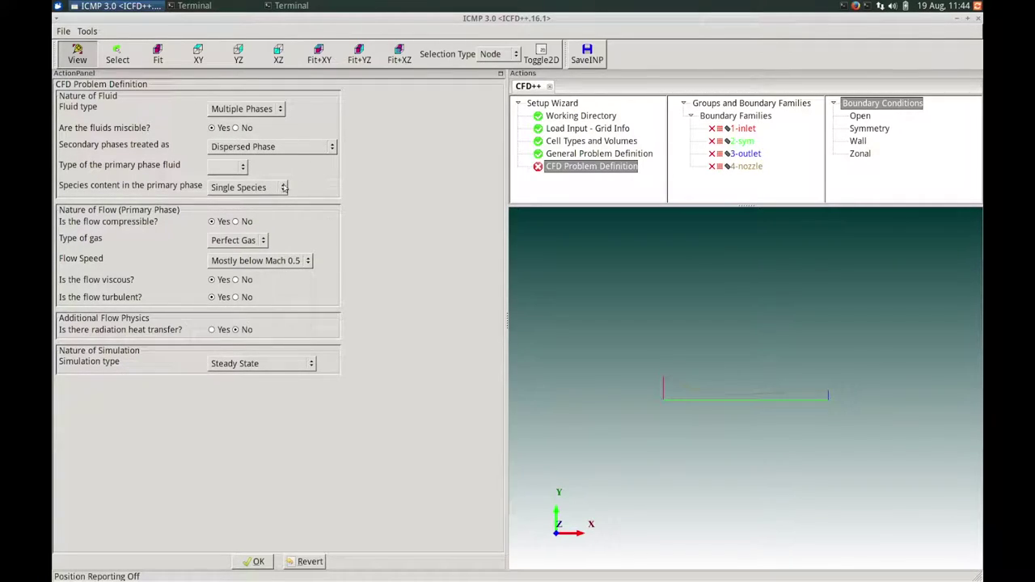
click(270, 189)
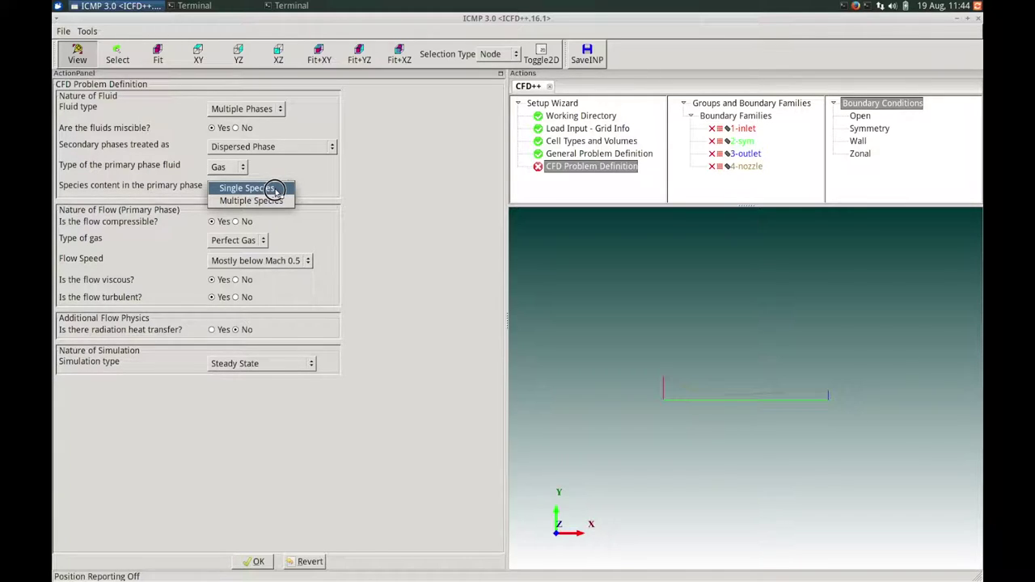
click(275, 190)
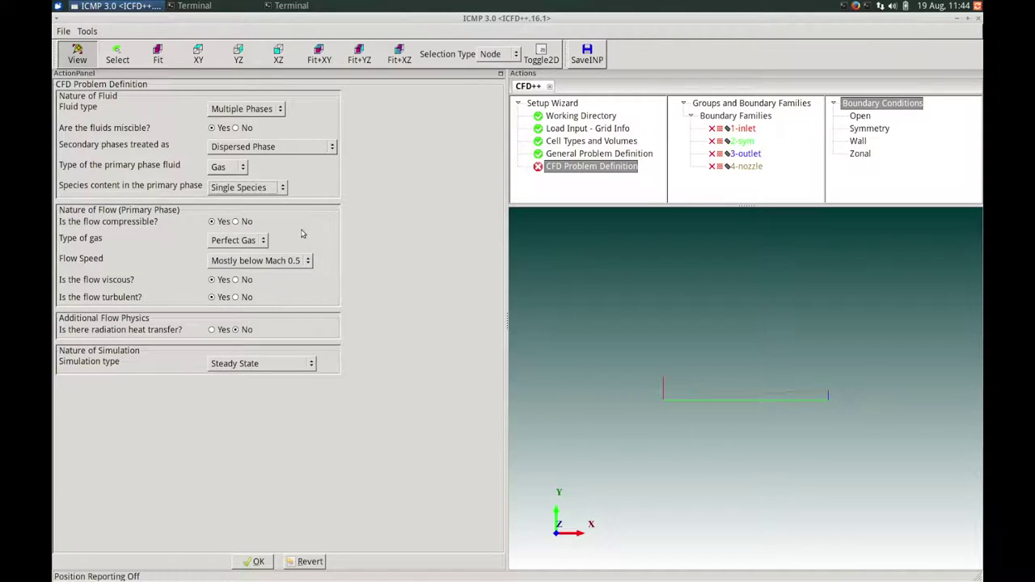
- Set the primary-phase gas type to Real Gas and the flow speed to Mostly above Mach 0.5
click(258, 241)
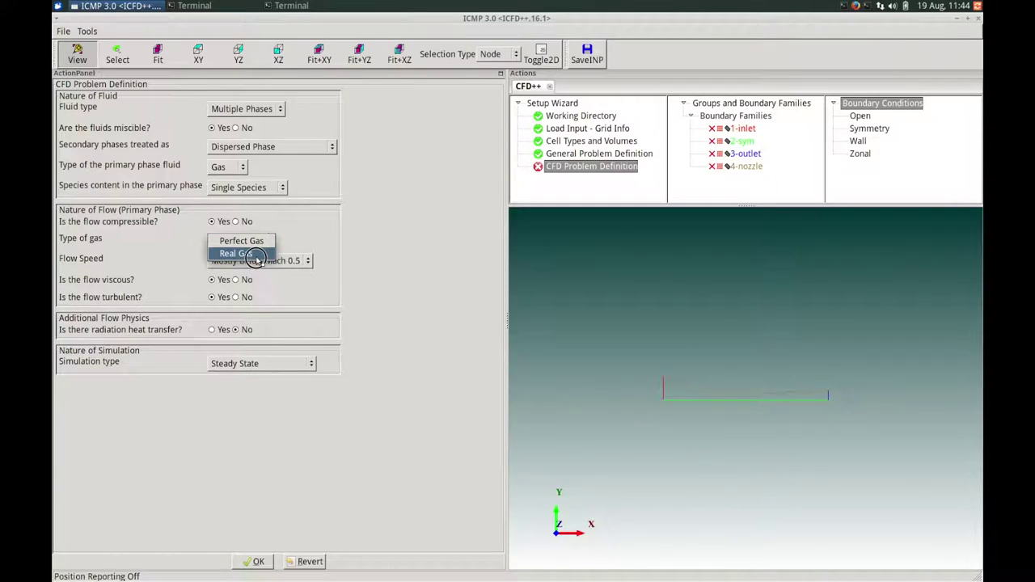
click(243, 254)
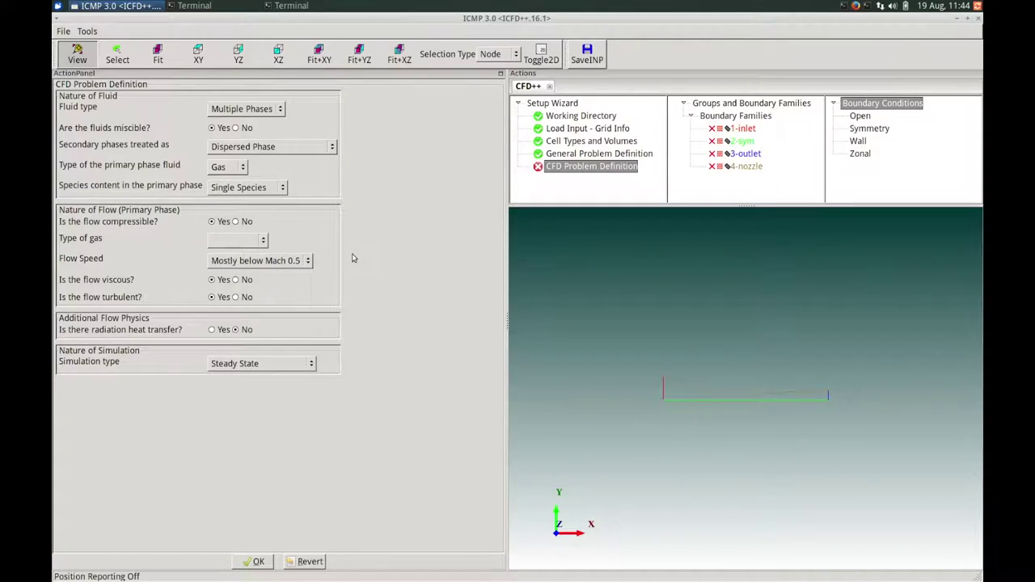
click(290, 260)
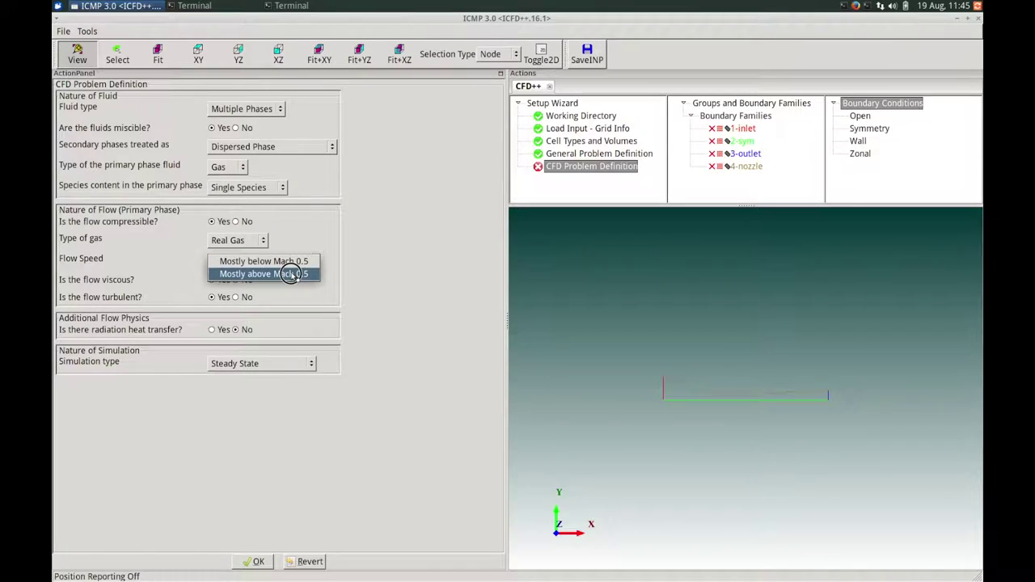
click(296, 274)
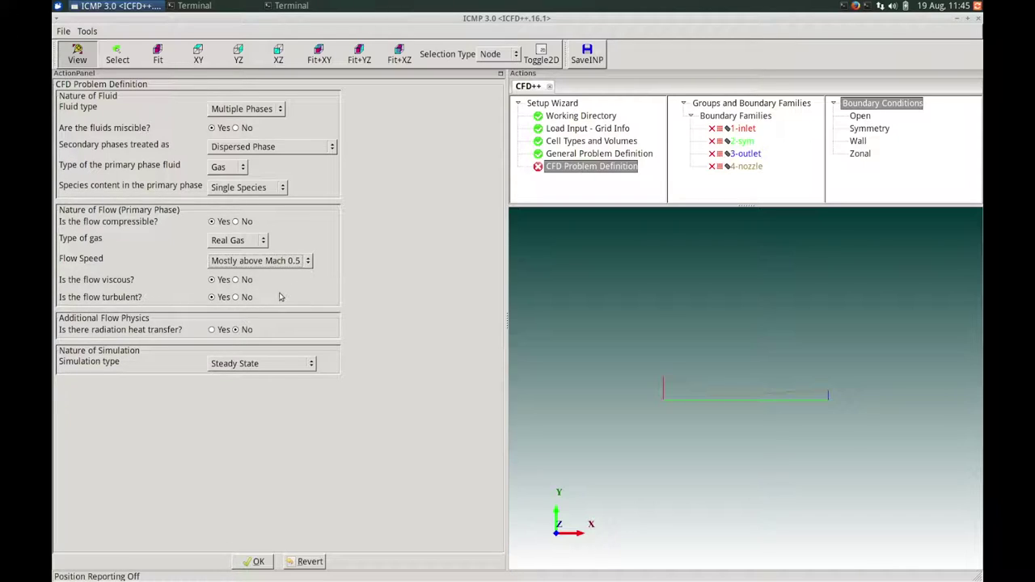
- Keep the flow turbulent and the simulation Steady State, accepting the problem definition and the default additional specifications
click(237, 297)
click(237, 296)
click(239, 297)
click(280, 363)
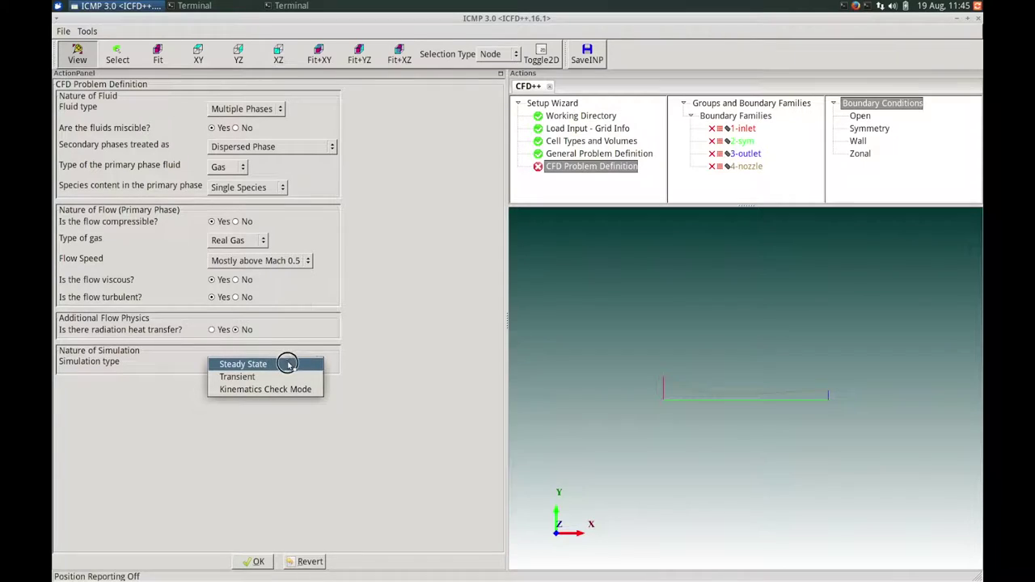
click(296, 365)
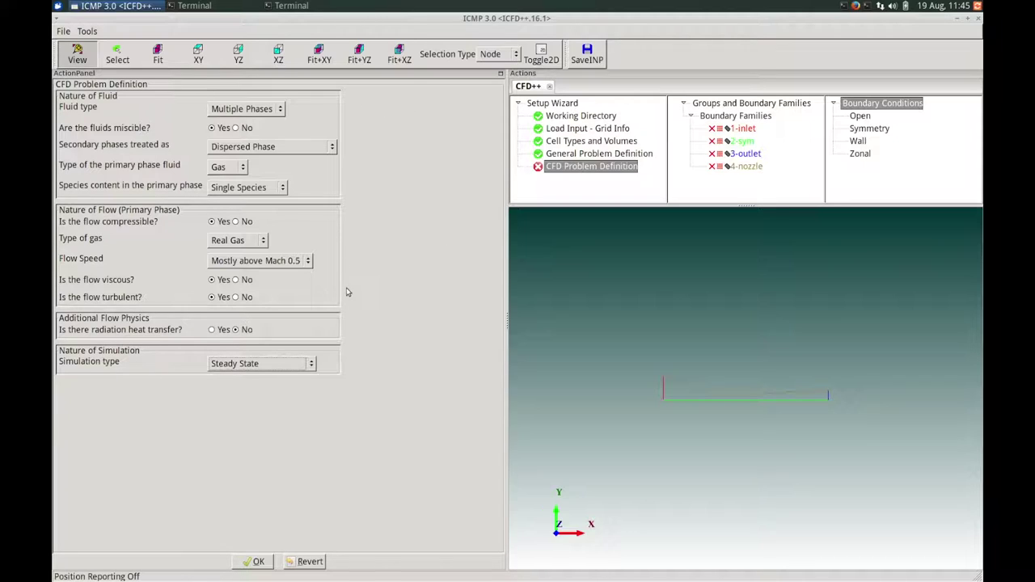
click(255, 561)
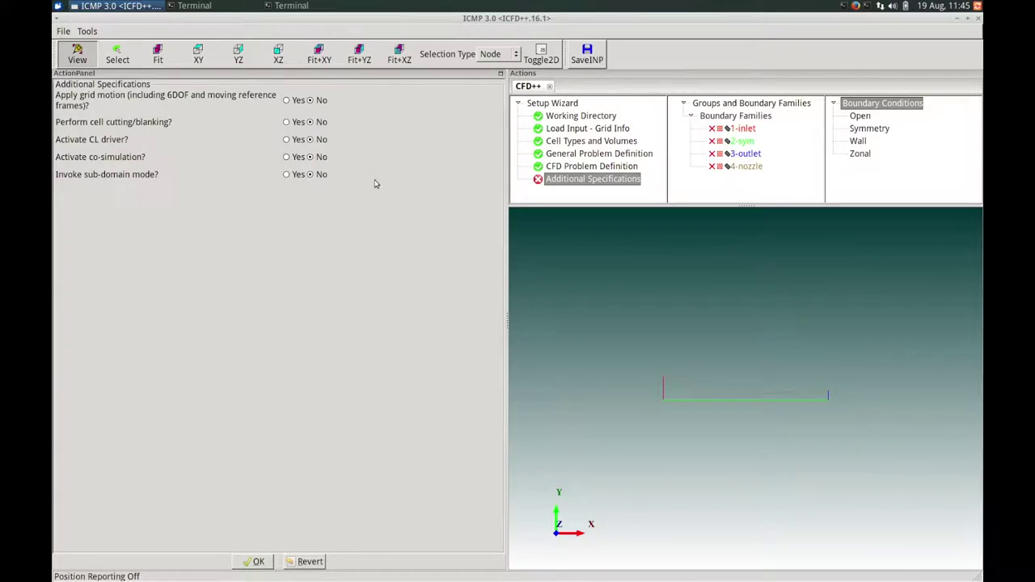
click(257, 562)
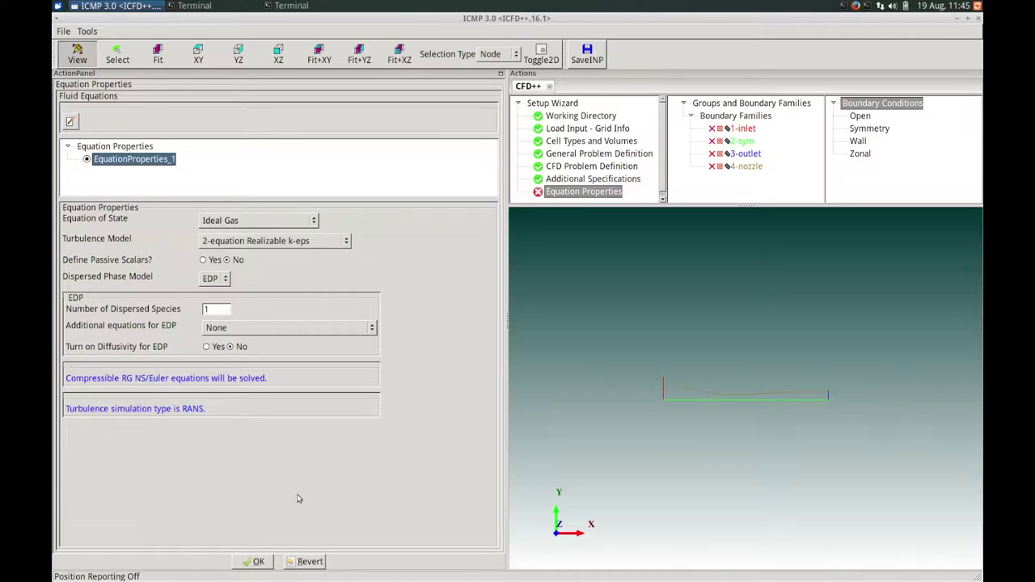
- Choose the Ideal Gas equation of state, the 2-equation Realizable k-eps turbulence model and the EDP dispersed phase model
click(287, 222)
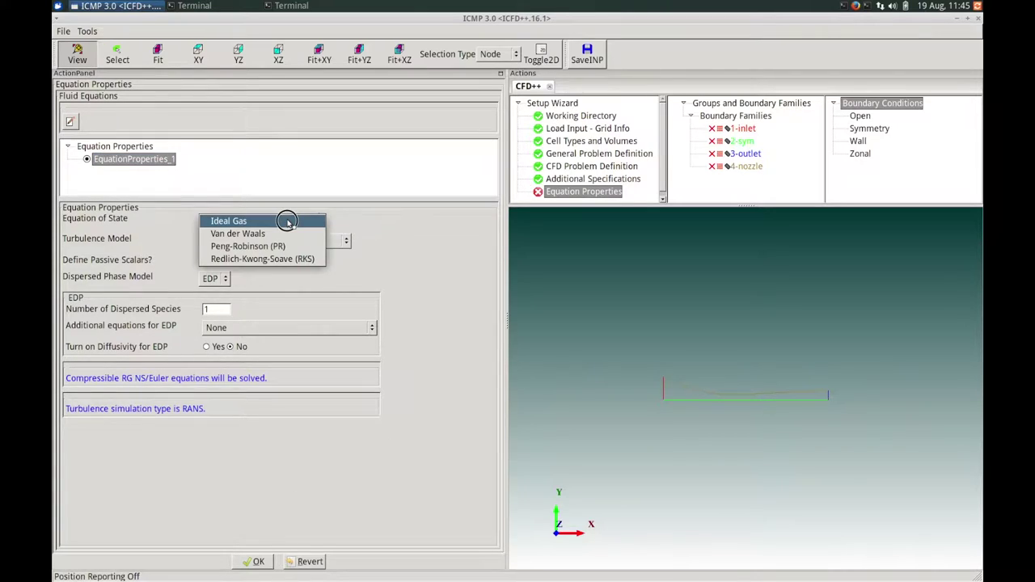
click(324, 220)
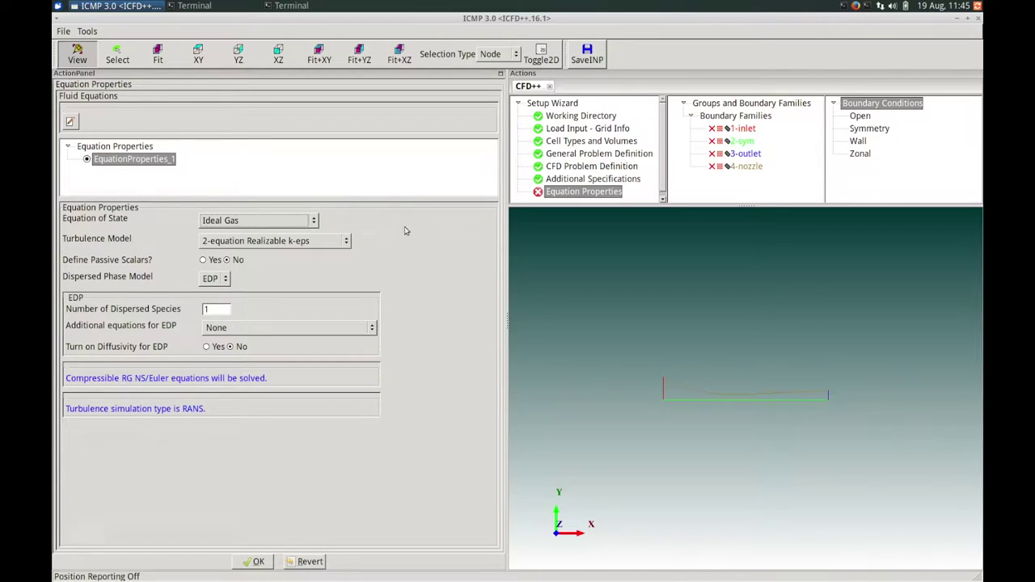
click(298, 242)
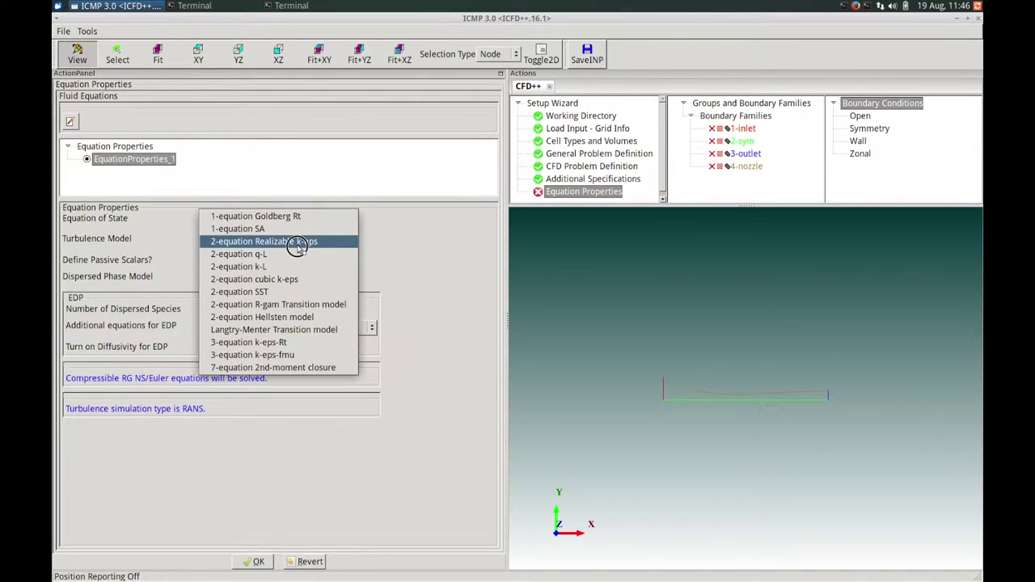
click(297, 245)
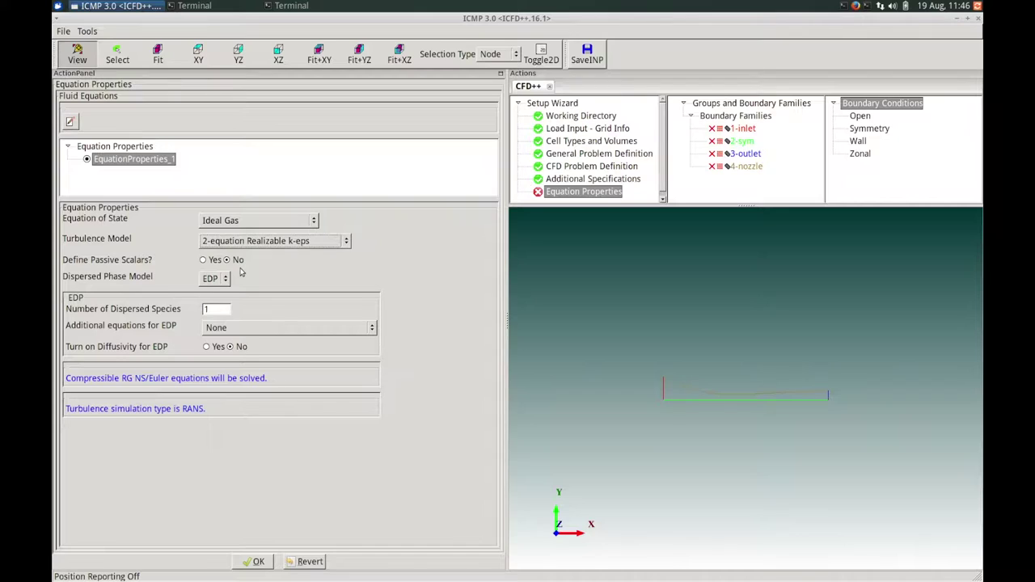
click(223, 279)
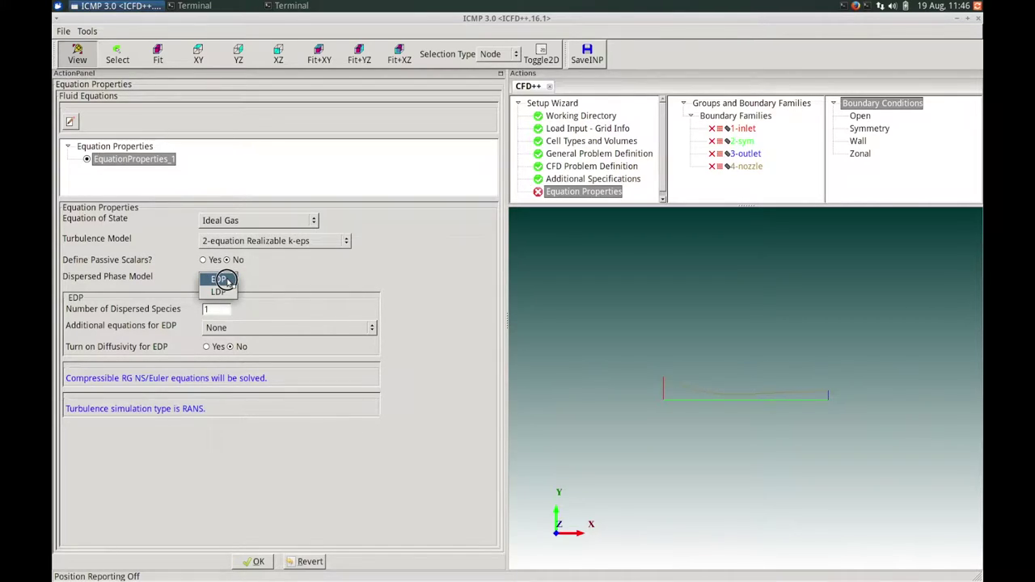
click(224, 280)
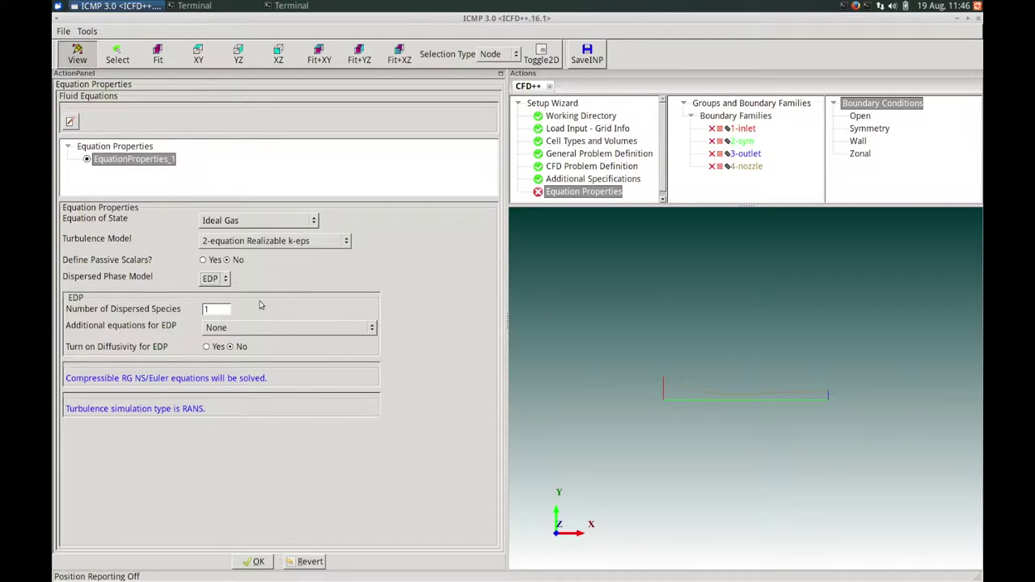
- Add Energy-Number Density equations for EDP, and accept the equation properties, no physics source terms and the SI reference quantities
click(265, 328)
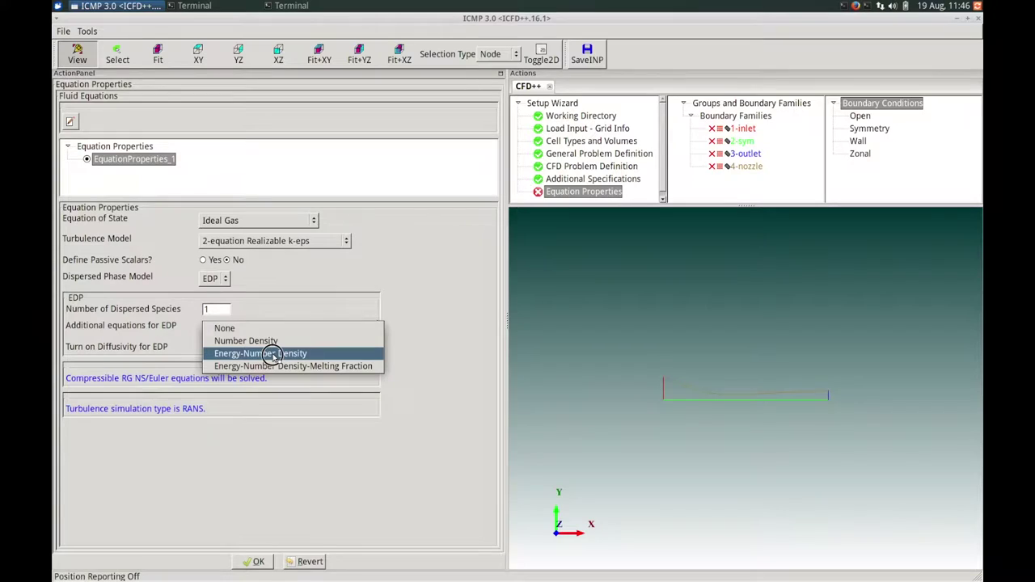
click(273, 356)
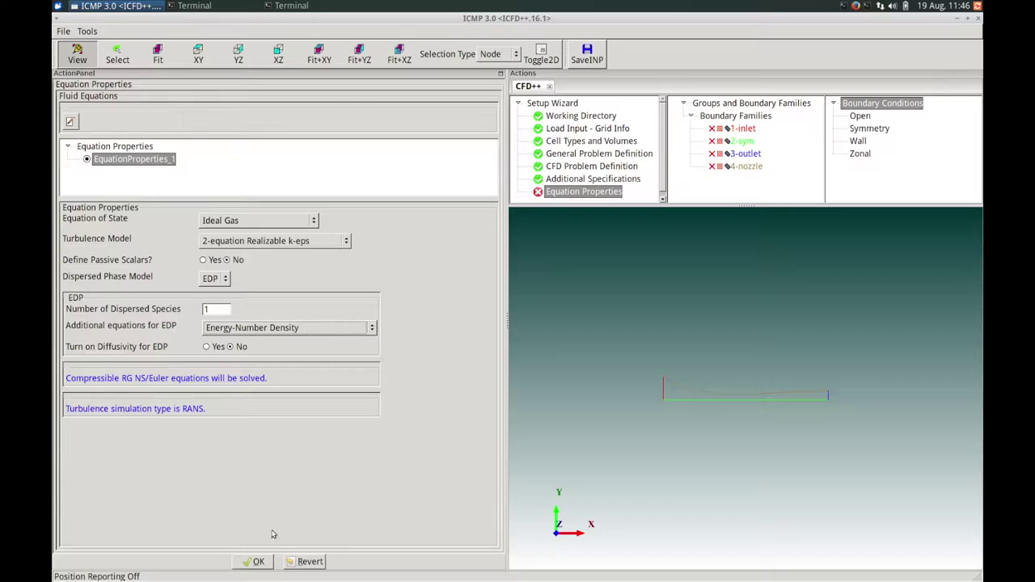
click(255, 561)
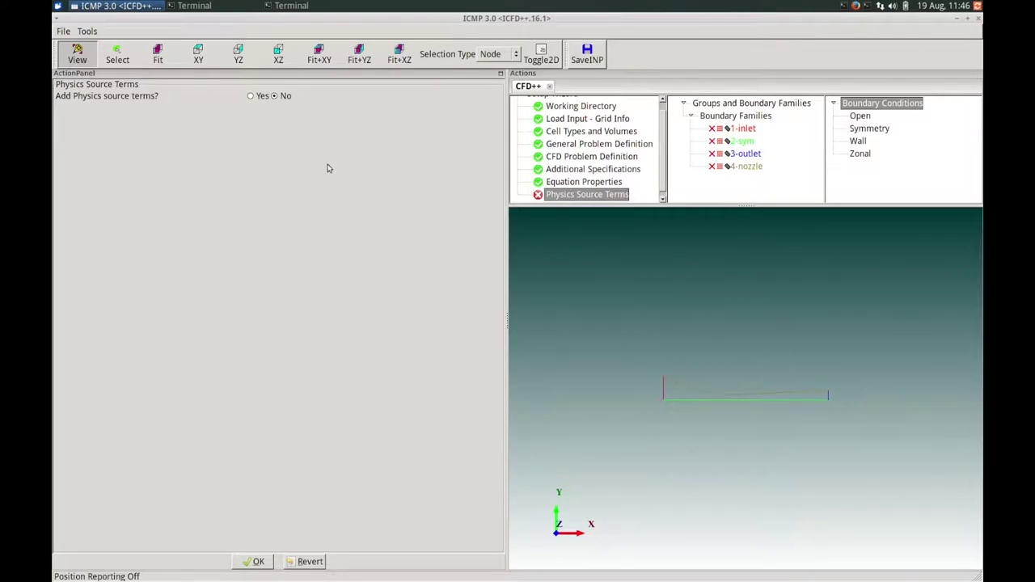
click(257, 562)
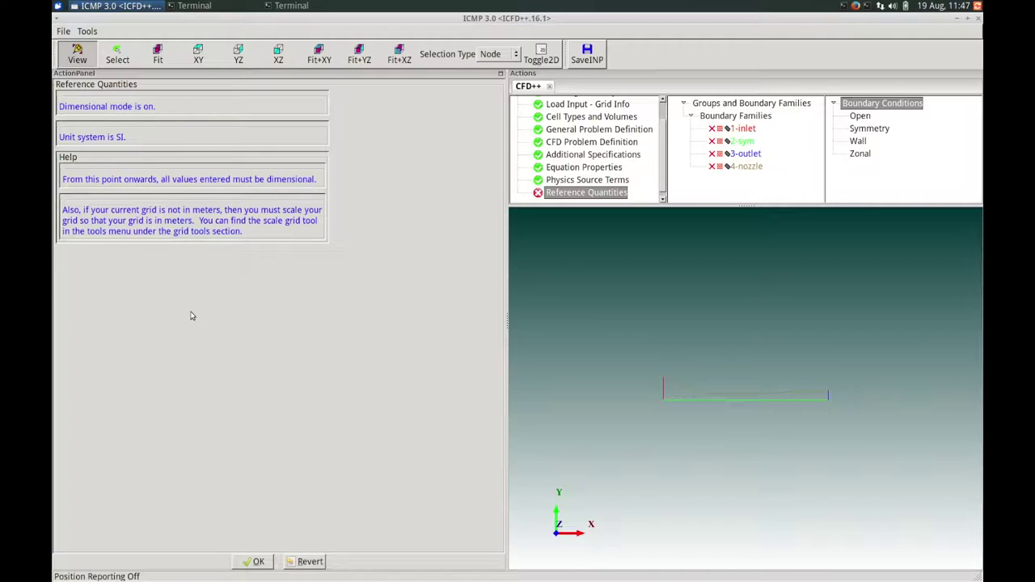
click(255, 561)
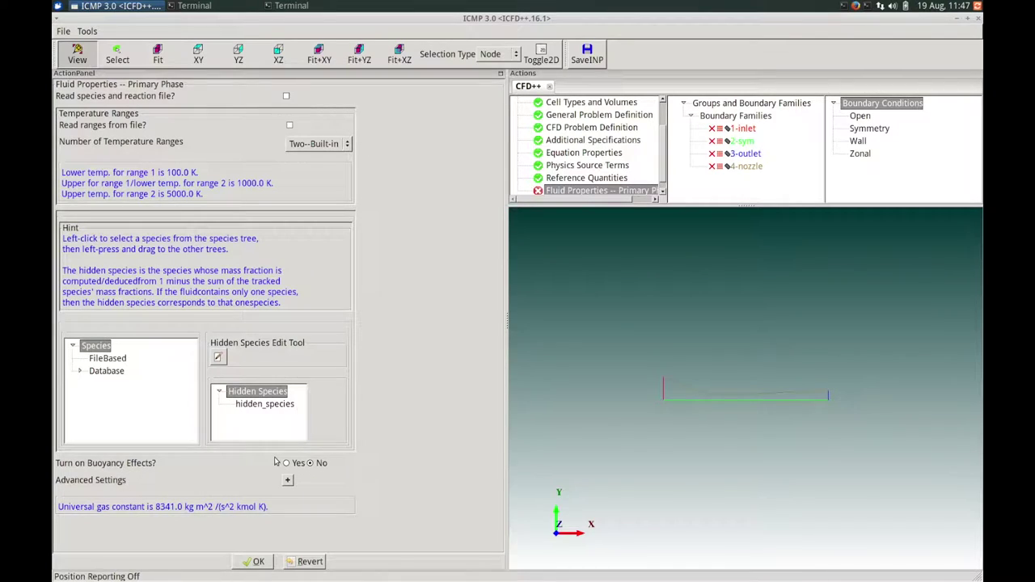
- Keep the primary-phase fluid's number of temperature ranges at Two--Built-in
click(663, 192)
click(664, 194)
click(624, 202)
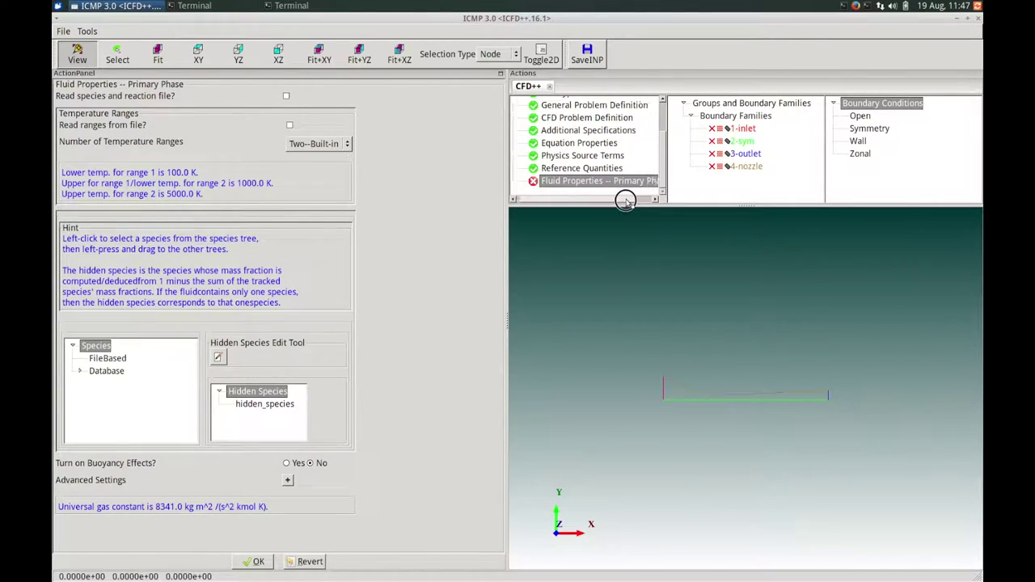
click(625, 202)
click(317, 143)
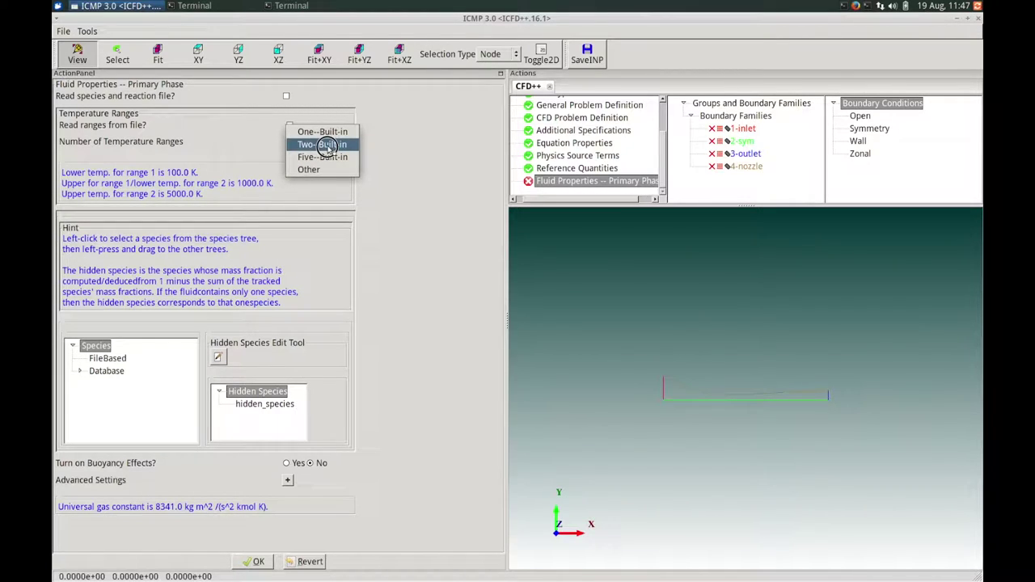
click(393, 151)
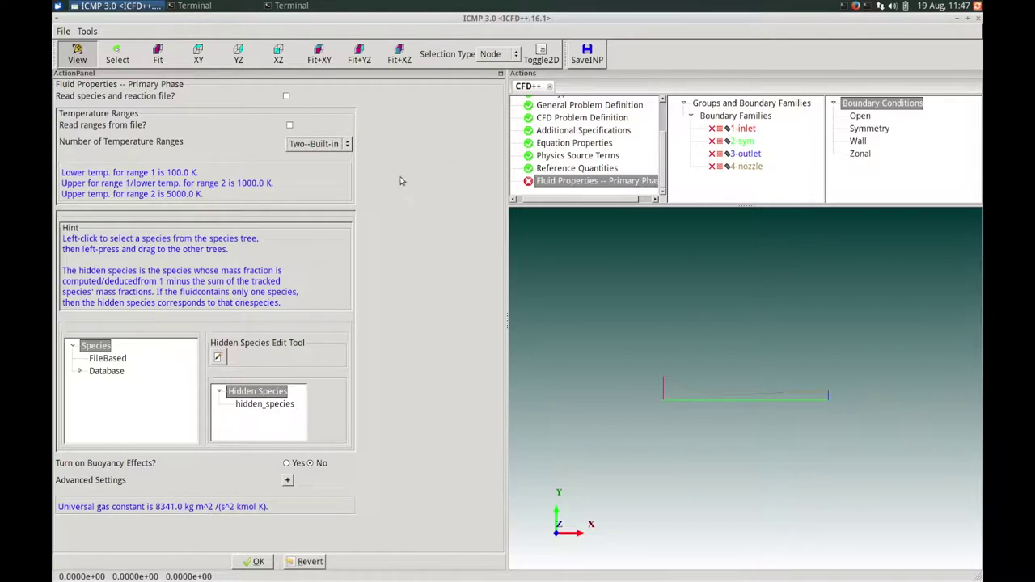
- Assign H2O_Water from the species database as the hidden species and accept the primary-phase fluid properties
click(82, 372)
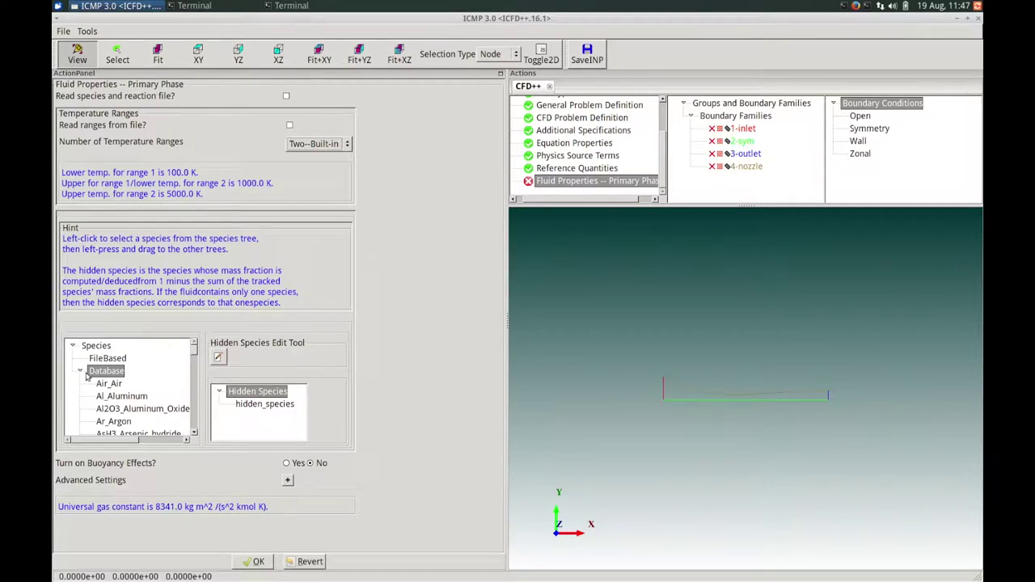
drag(200, 354, 186, 396)
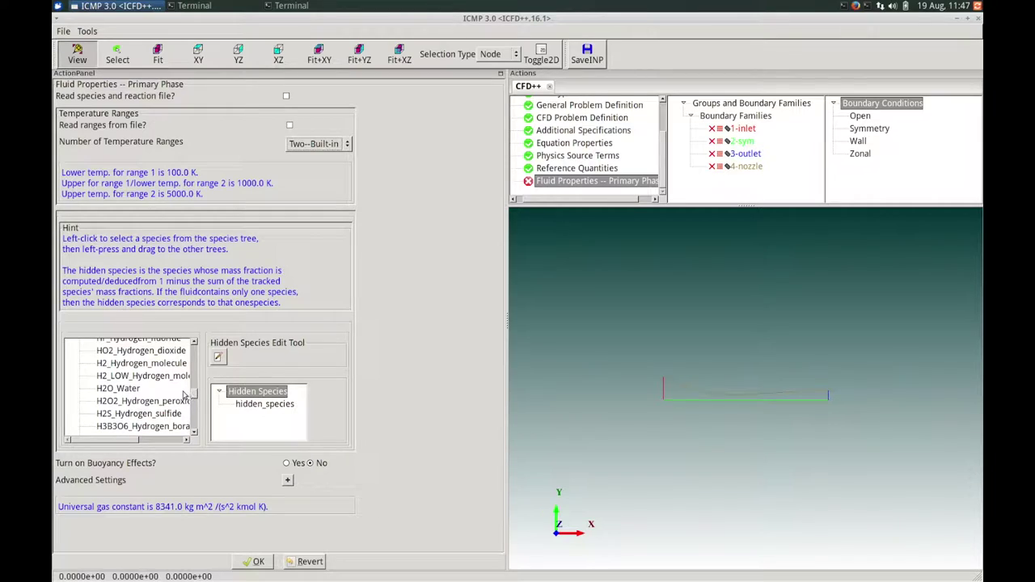
click(121, 390)
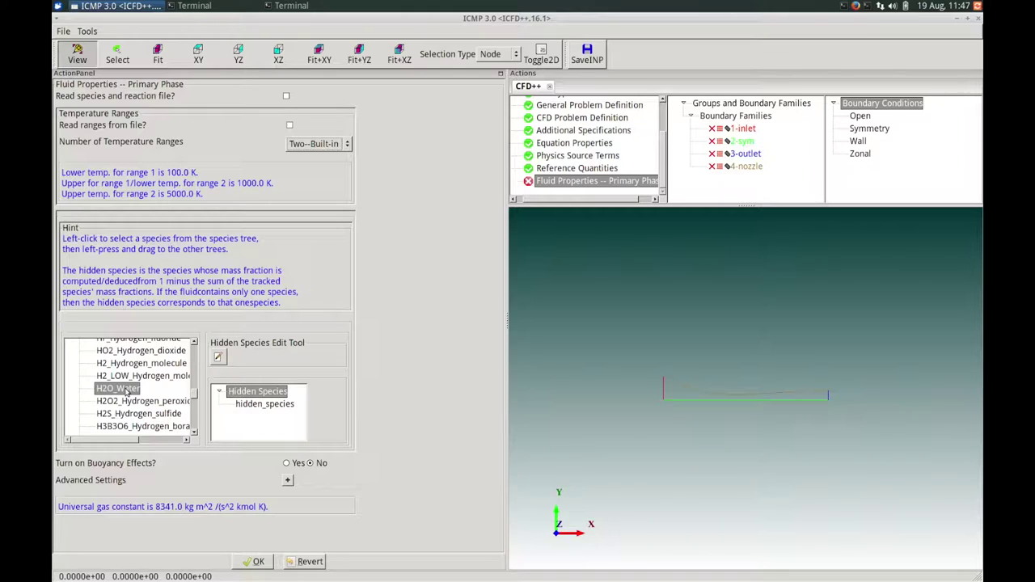
drag(126, 391, 259, 408)
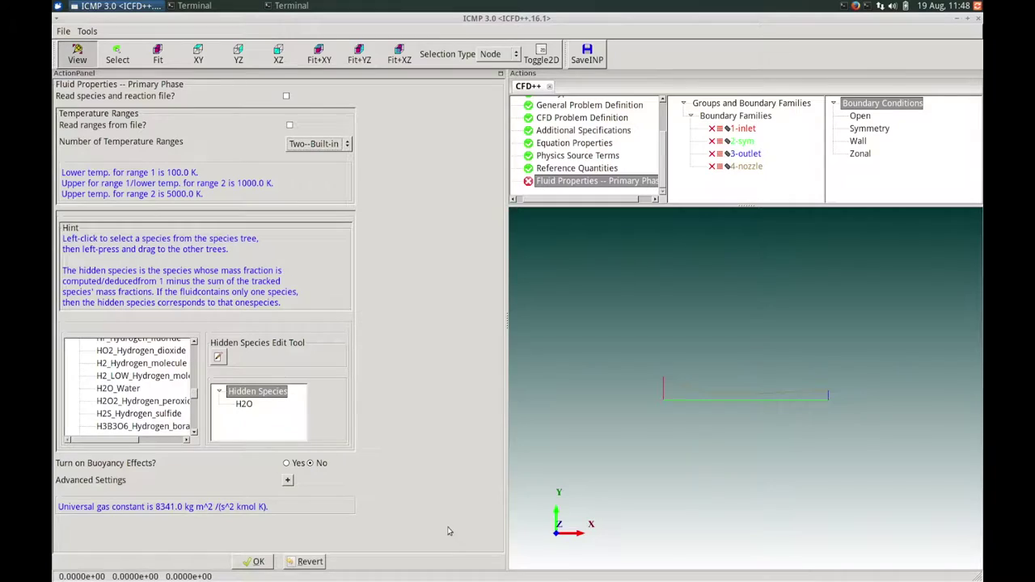
click(257, 562)
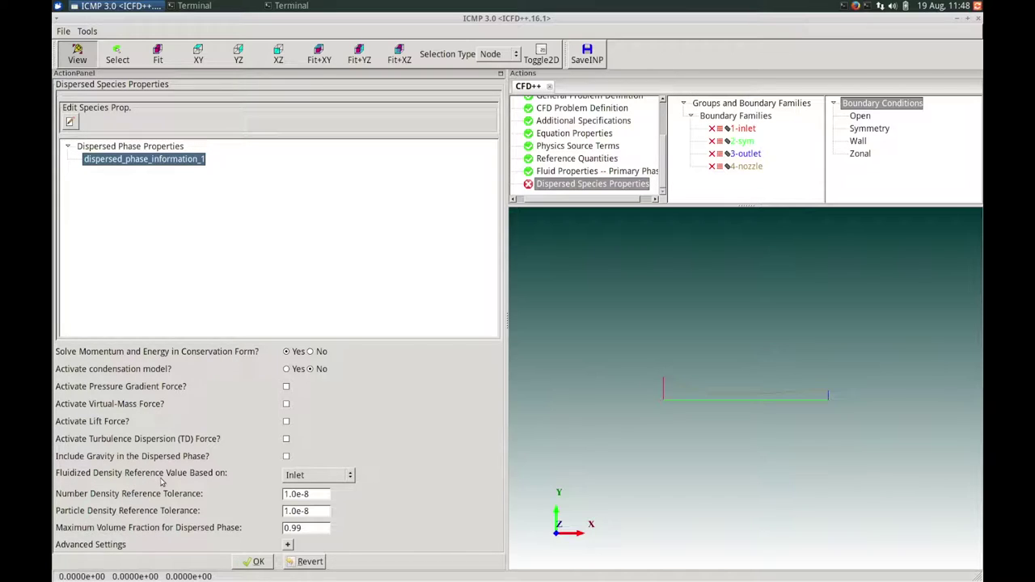
- Base the fluidized density reference value on Whole Volume and define the dispersed species as Water with particle type Liquid
click(299, 477)
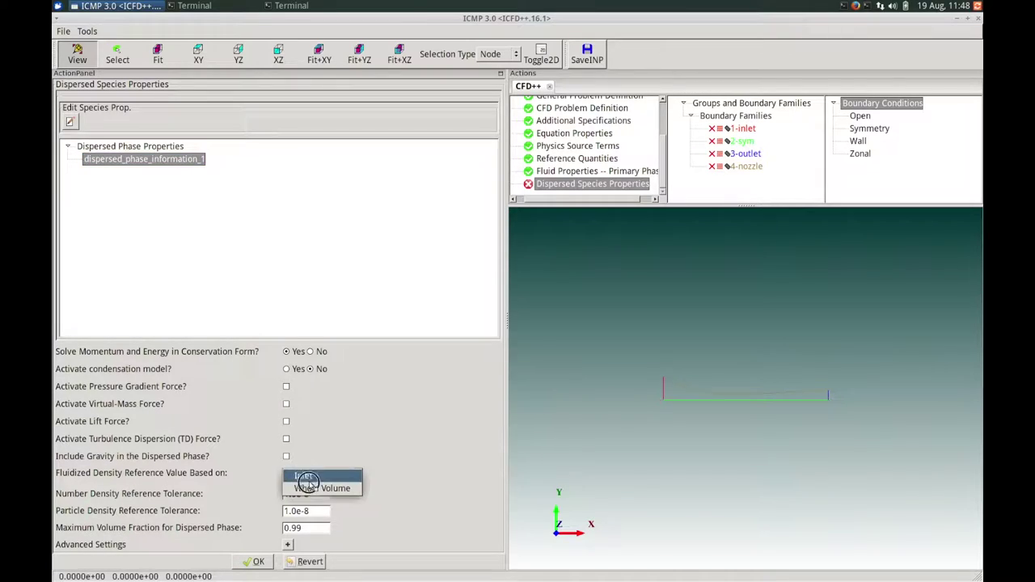
click(303, 486)
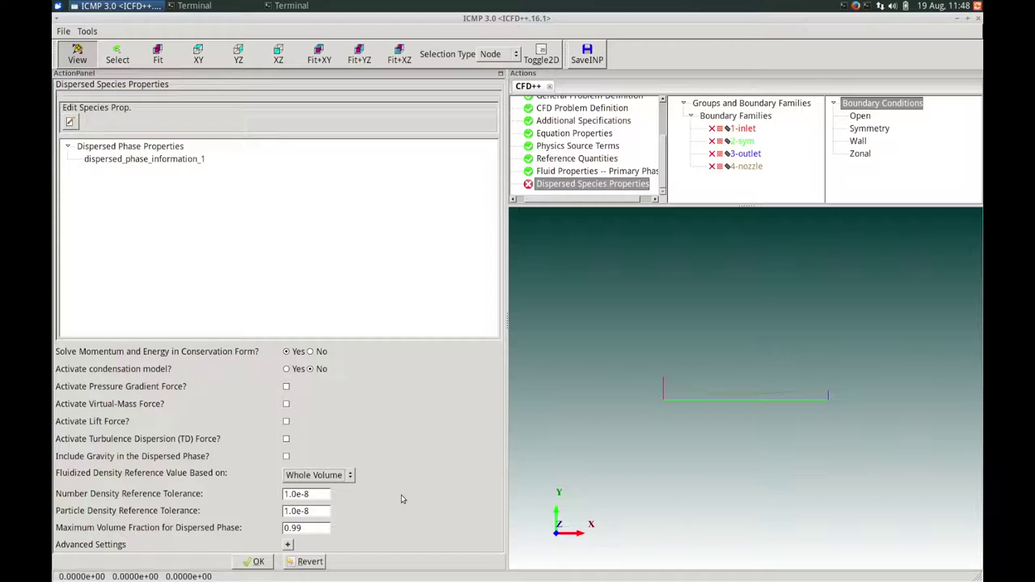
click(136, 161)
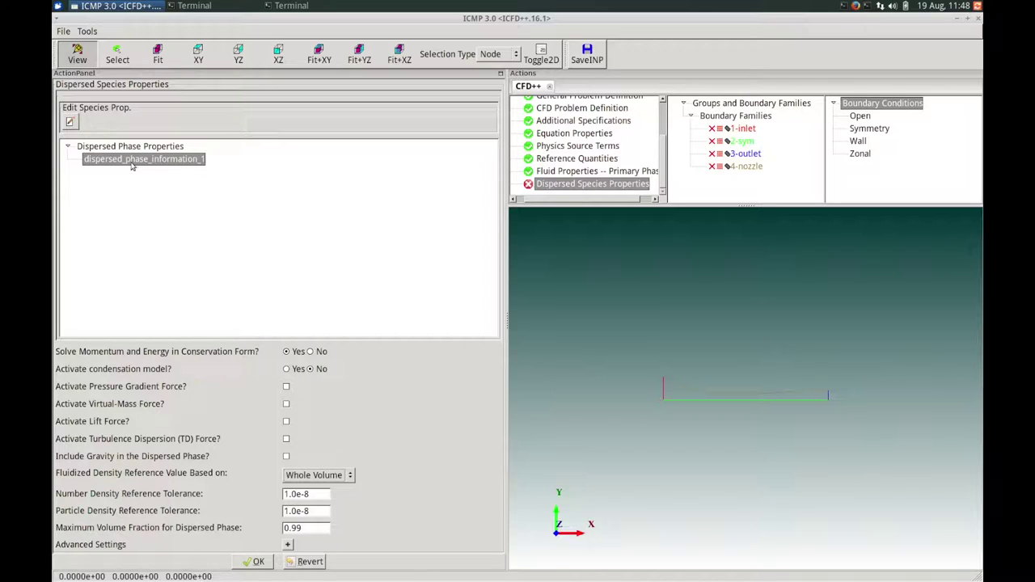
click(71, 122)
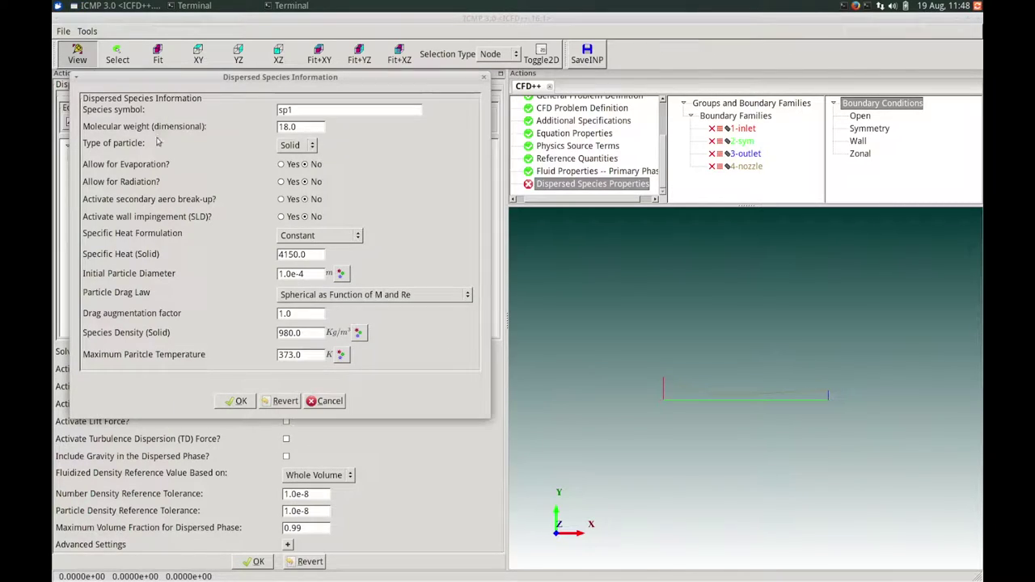
drag(201, 81, 245, 199)
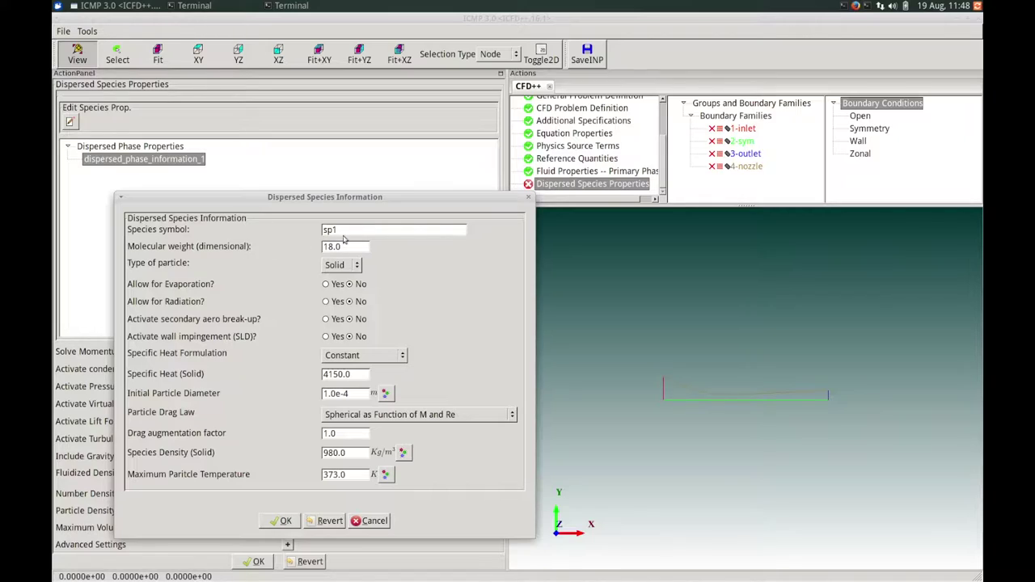
drag(348, 230, 312, 226)
text(Water)
click(341, 267)
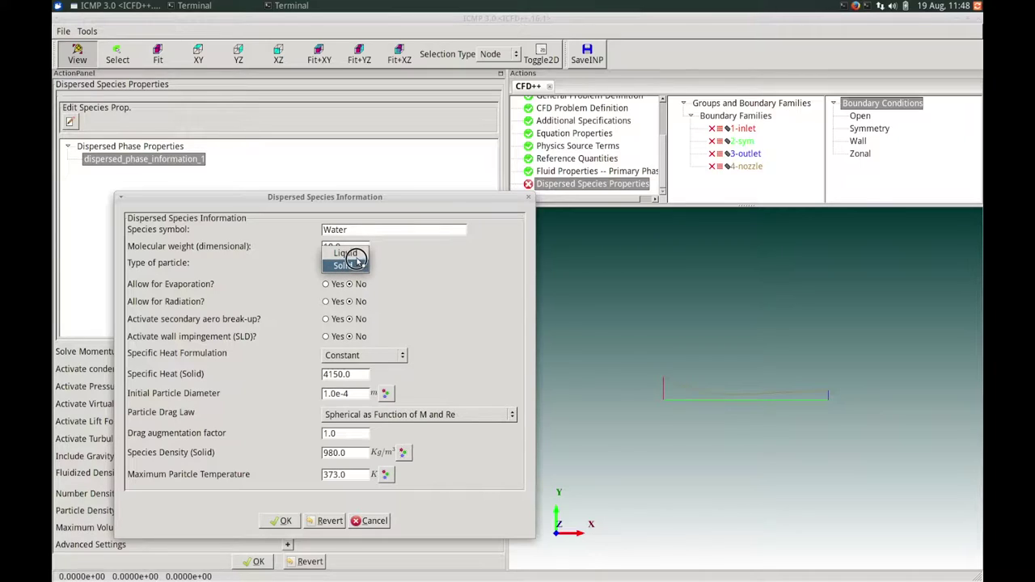
click(346, 253)
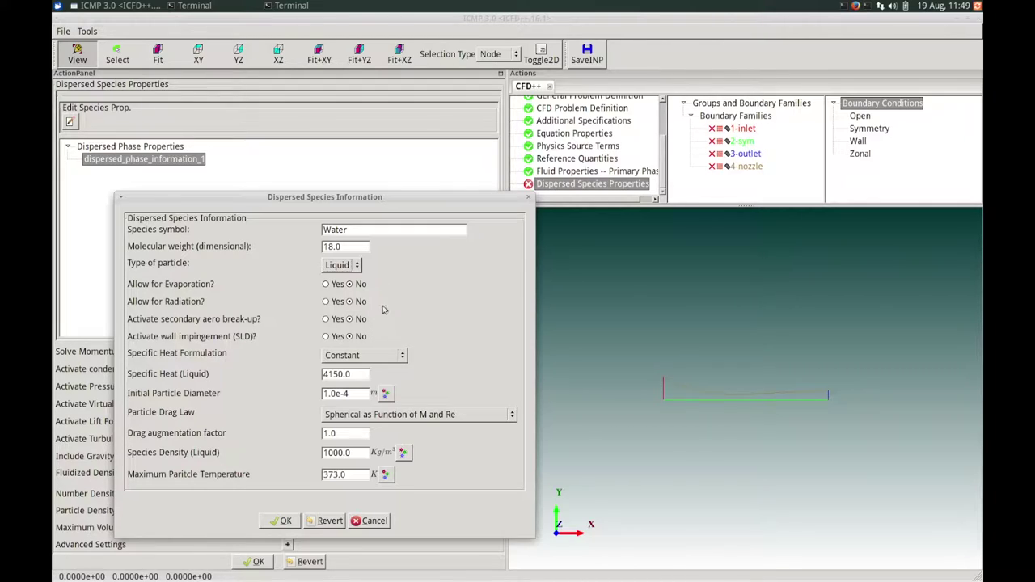
- Keep the specific heat Constant, set the initial particle diameter to 1.0e-9 m and the maximum particle temperature to 533 K, and accept the species
click(393, 354)
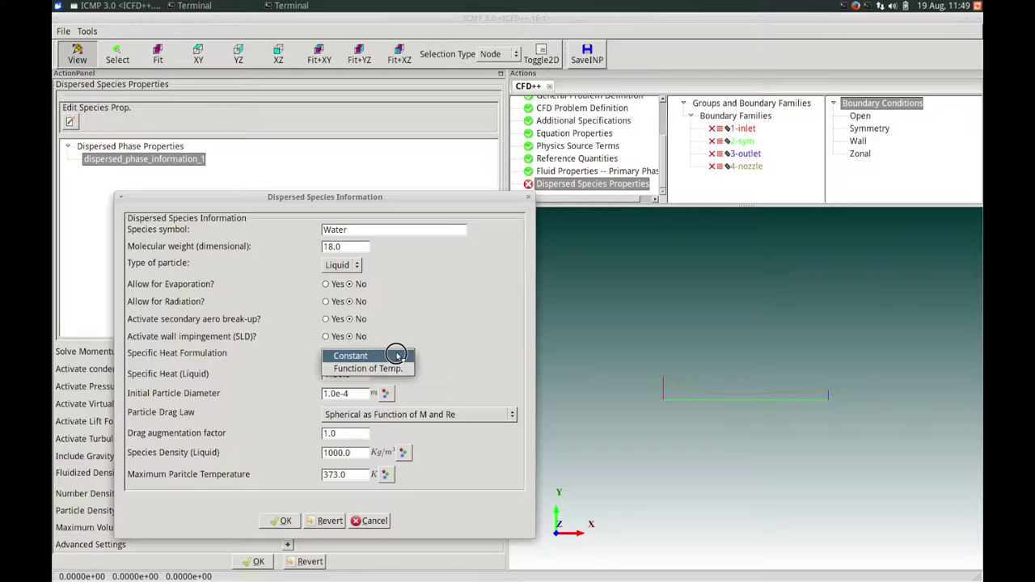
click(393, 353)
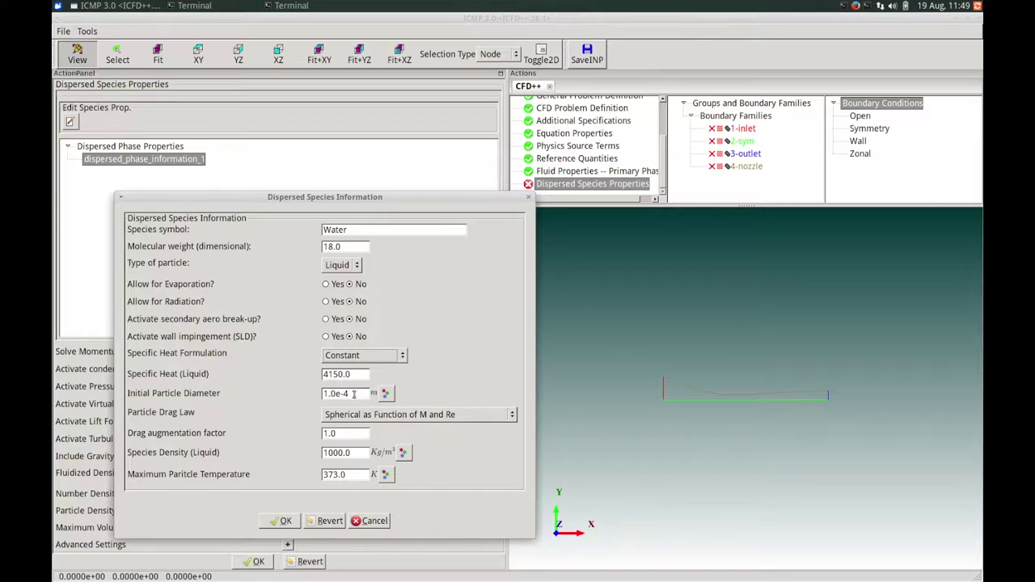
drag(350, 394, 343, 393)
drag(348, 475, 299, 467)
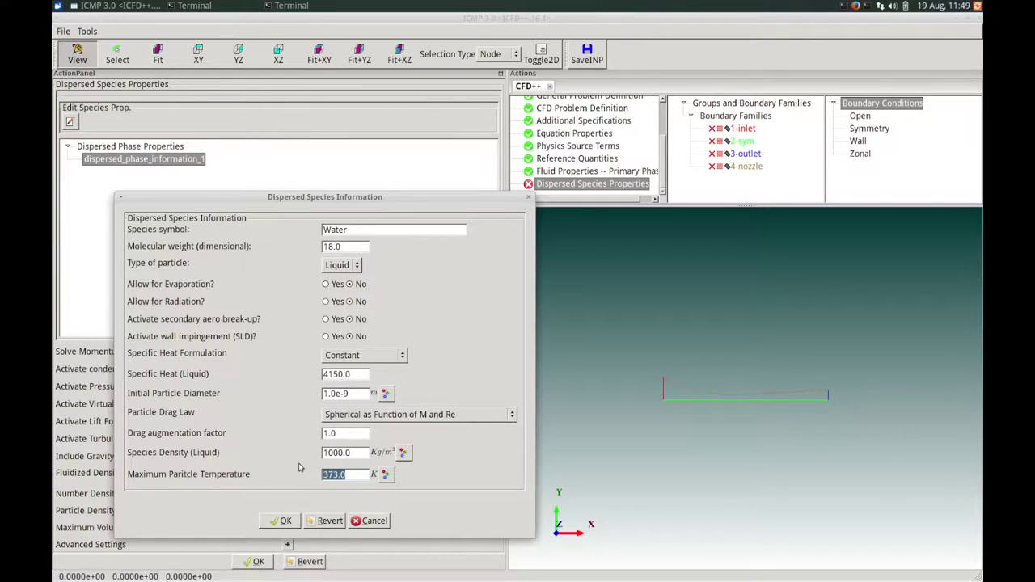
text(533)
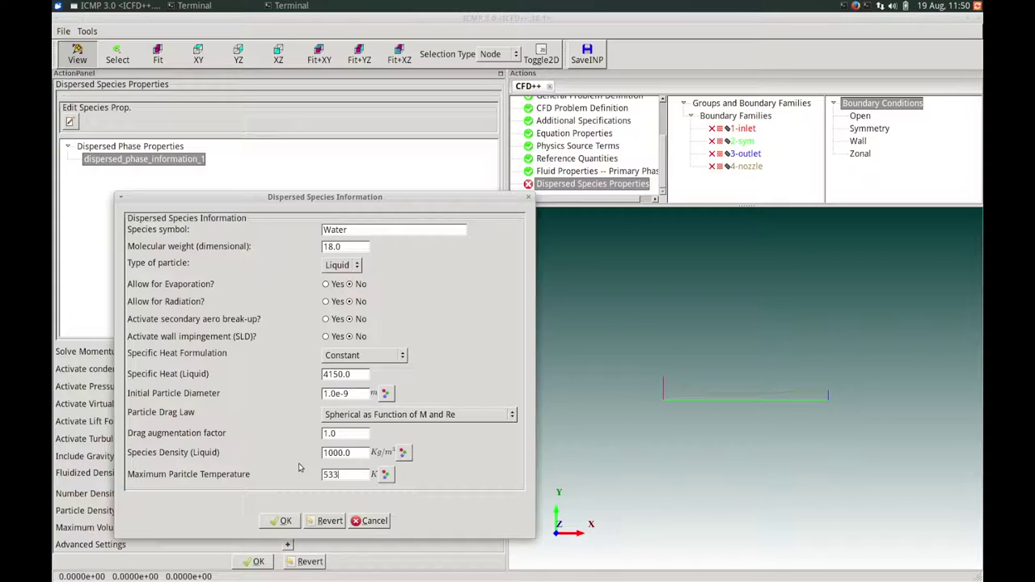
click(277, 522)
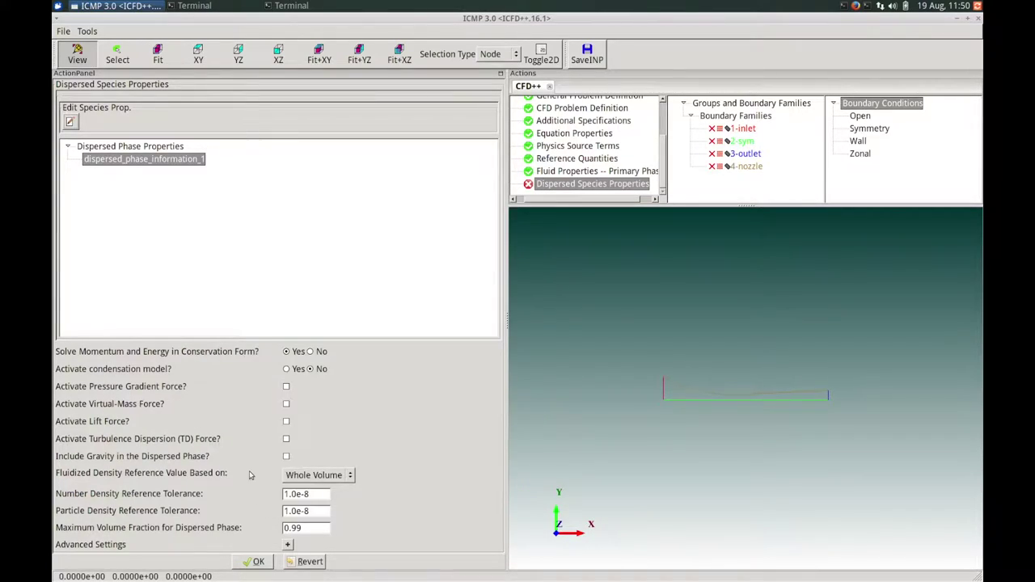
- Activate the condensation model in the dispersed species properties and keep Gyarmathy as the condensation model type
click(291, 369)
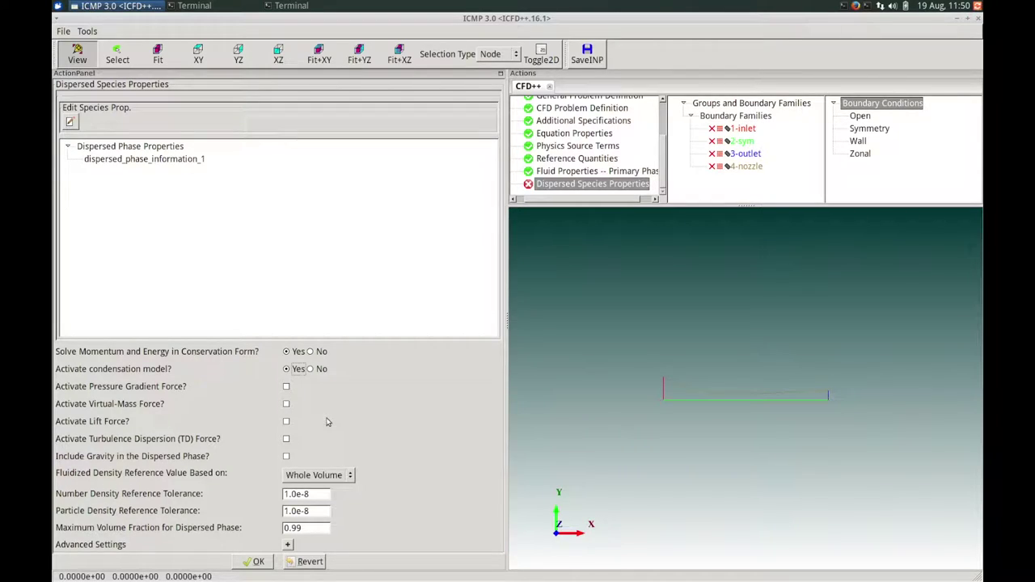
click(259, 562)
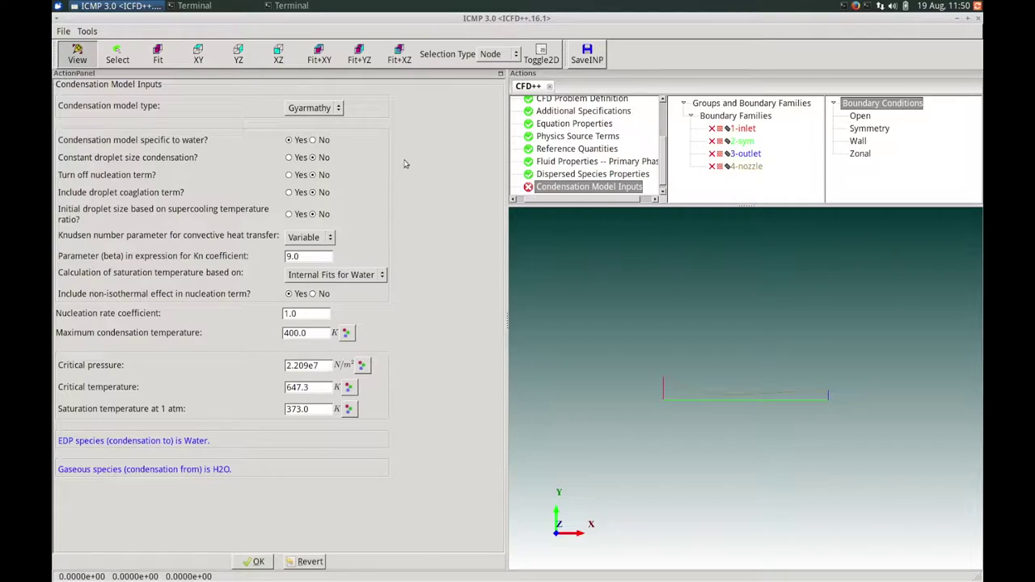
click(336, 110)
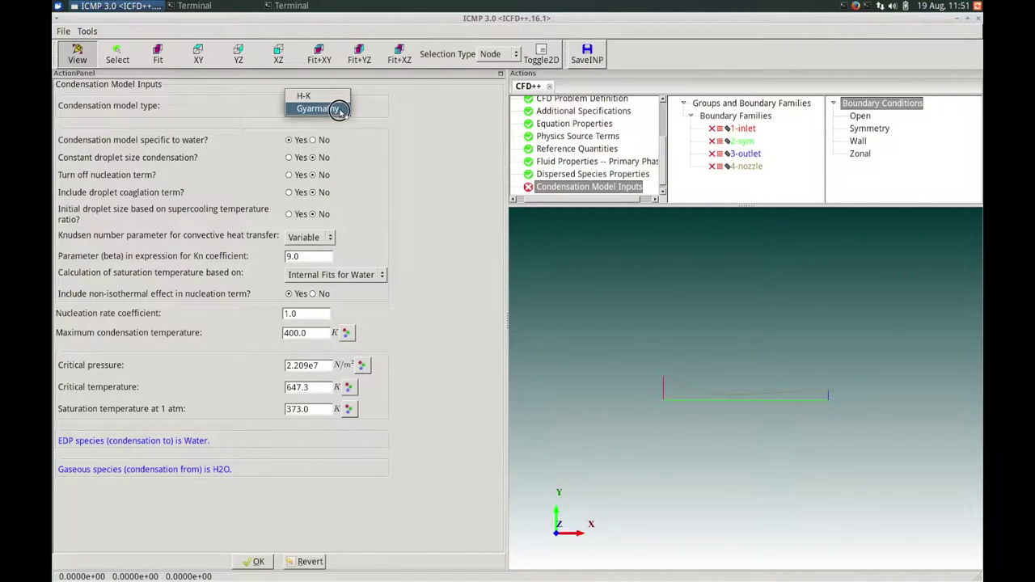
click(339, 111)
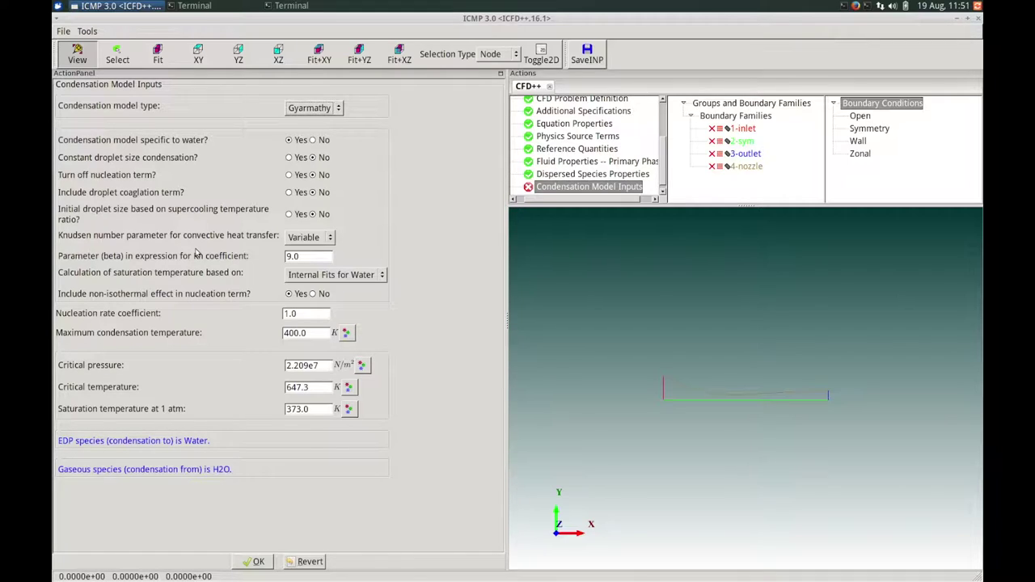
- Keep the Knudsen number parameter Variable and the saturation temperature calculation based on Internal Fits for Water
click(306, 237)
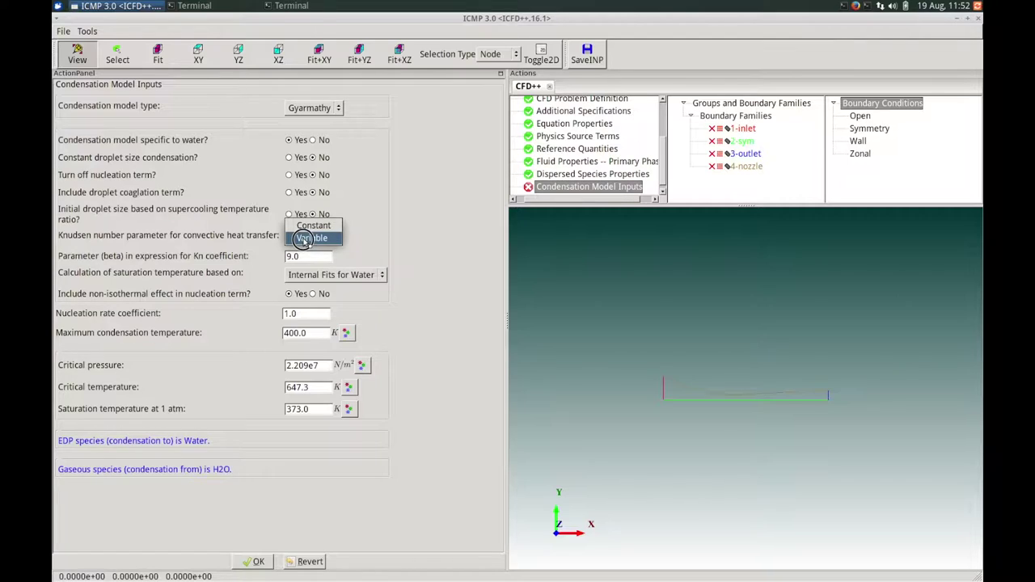
click(311, 238)
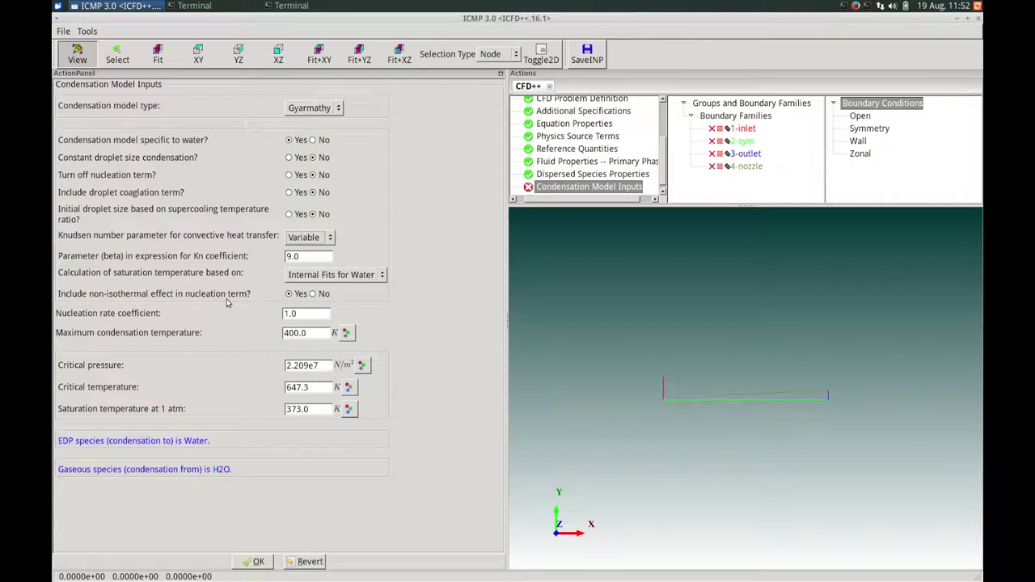
click(296, 279)
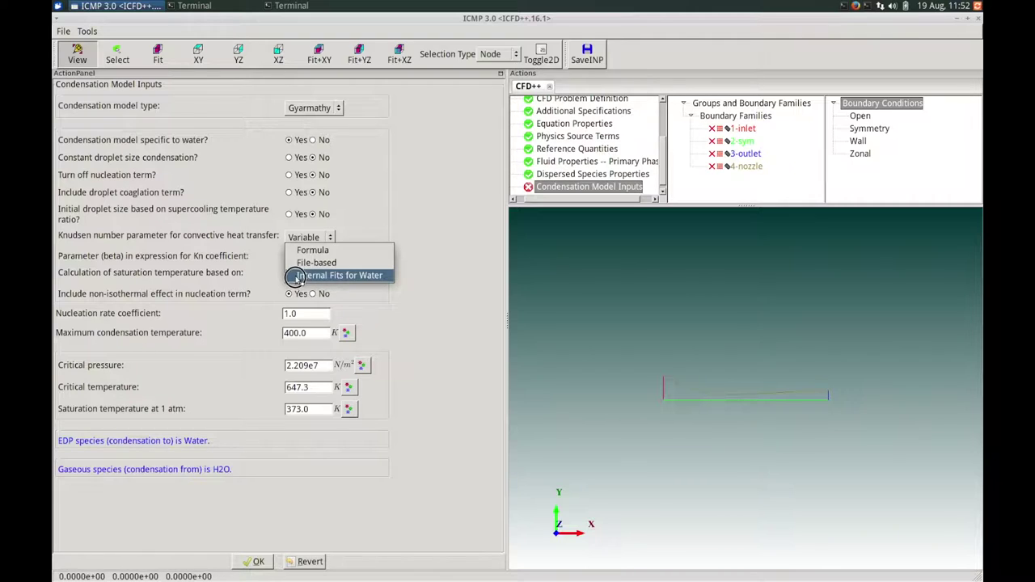
click(372, 277)
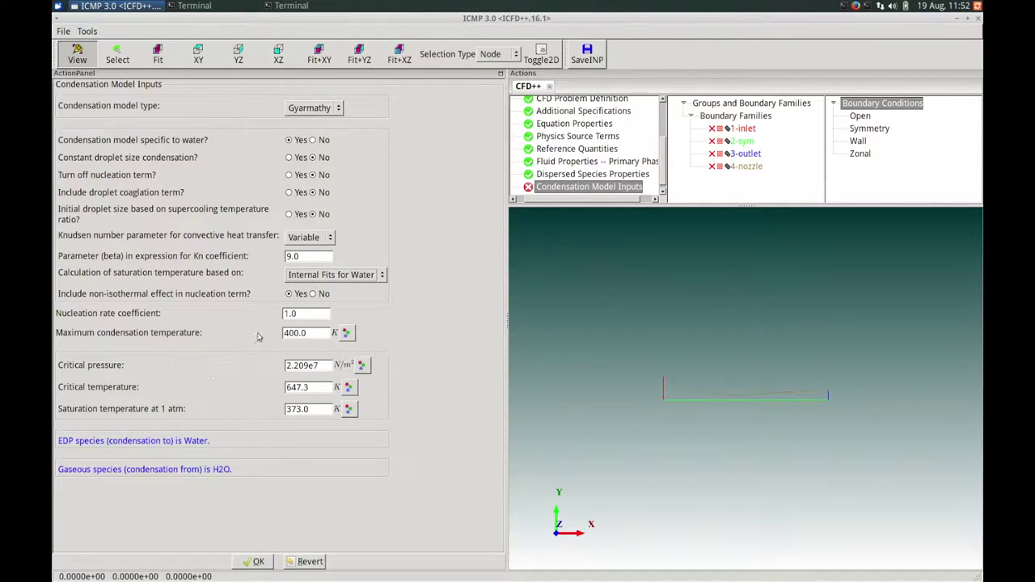
- Set the nucleation rate coefficient to 0.1 and the maximum condensation temperature to 600 K, and accept the condensation model inputs
drag(300, 317, 251, 297)
text(0.1)
key(Tab)
text(6)
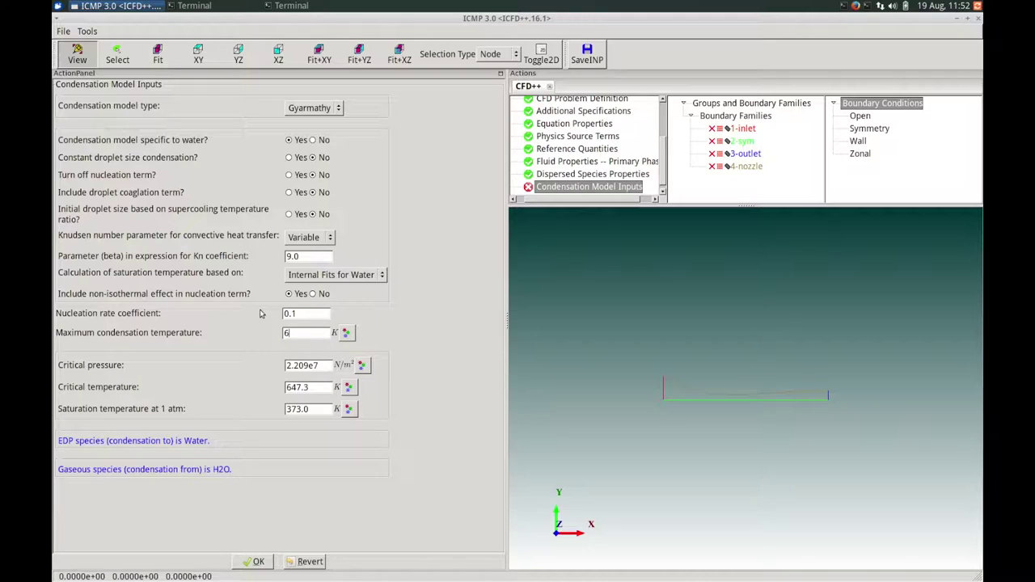
text(00)
click(260, 562)
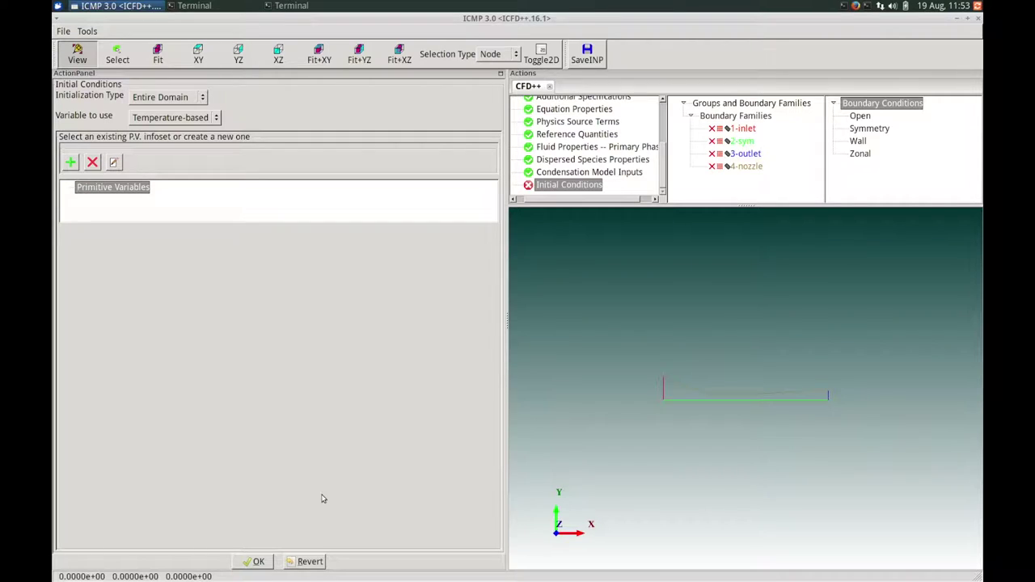
- Keep the initial conditions on Entire Domain and Temperature-based, and add and select a new primitive variables infoset
click(172, 97)
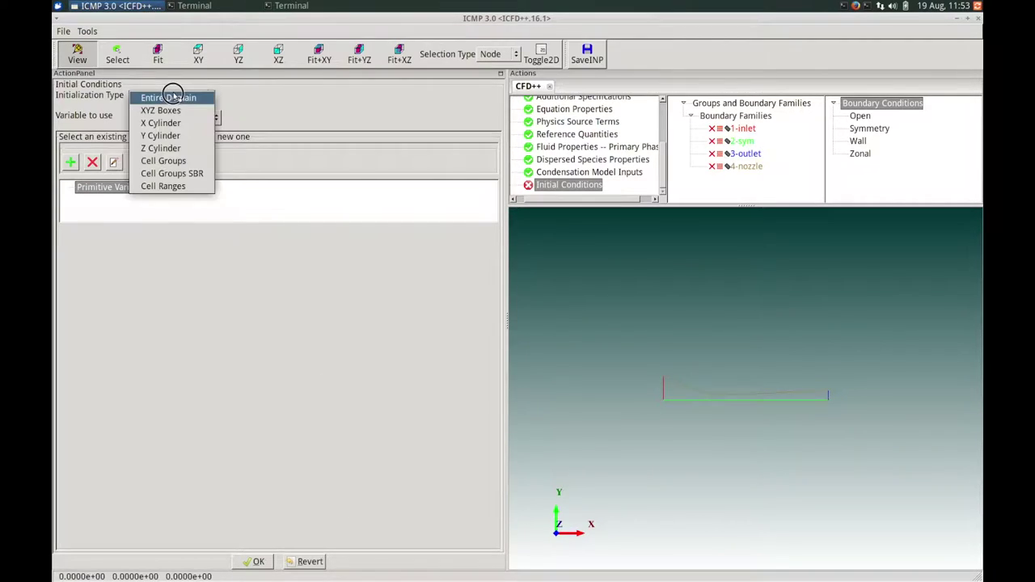
click(198, 98)
click(198, 120)
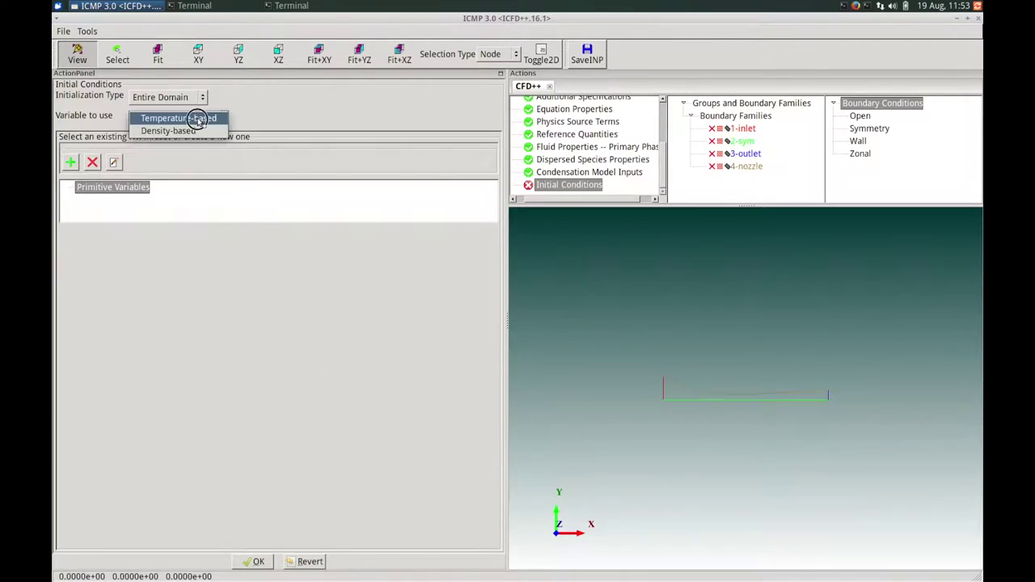
click(201, 121)
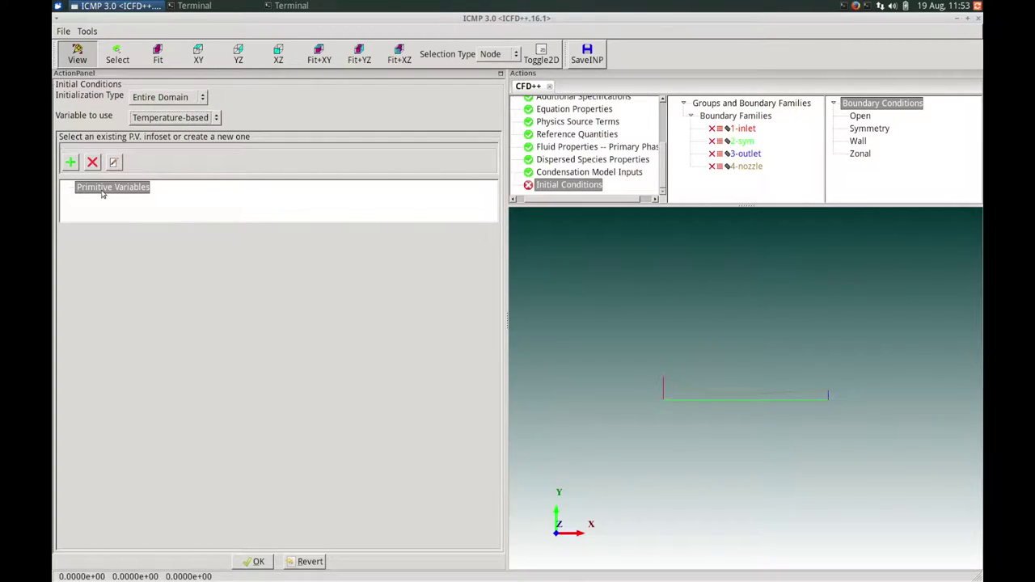
click(71, 164)
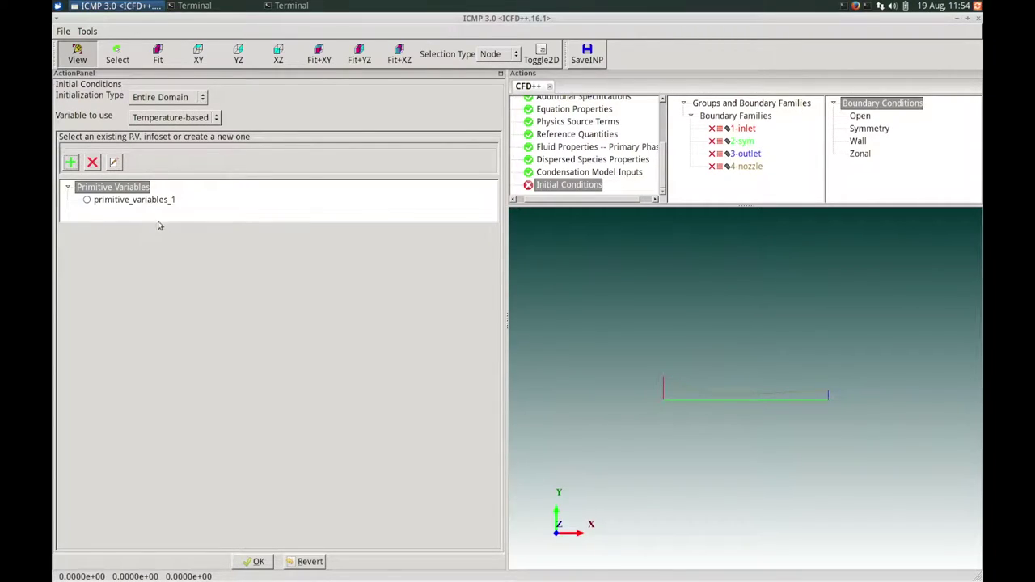
click(147, 202)
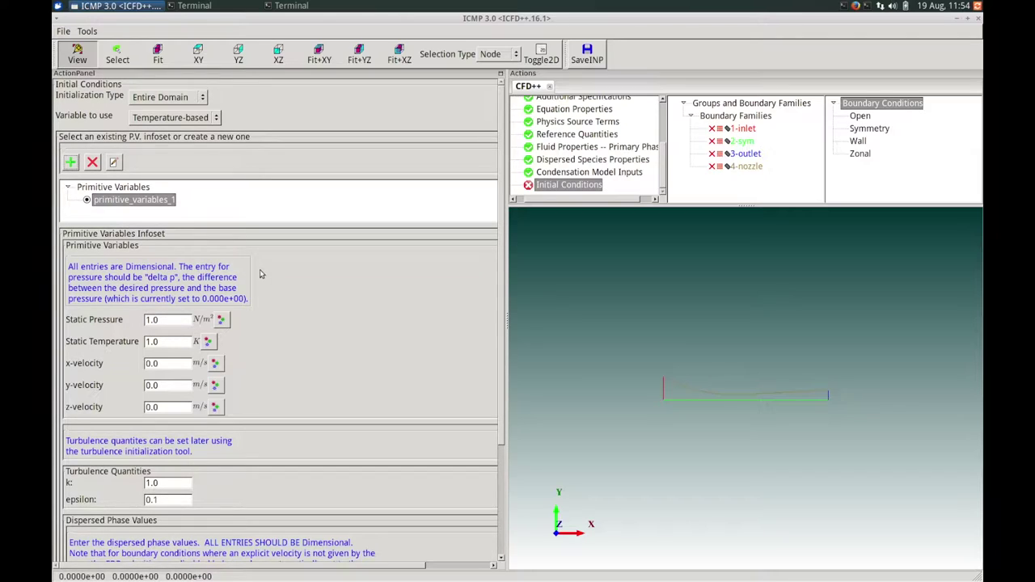
- Set the initial static pressure to 2e6 N/m², static temperature to 544.5 K and x-velocity to 100 m/s, and accept the initial conditions
double_click(152, 319)
text(2e6)
drag(166, 344, 146, 342)
text(544.5)
drag(165, 366, 136, 365)
text(1)
scroll(327, 370, down, 5)
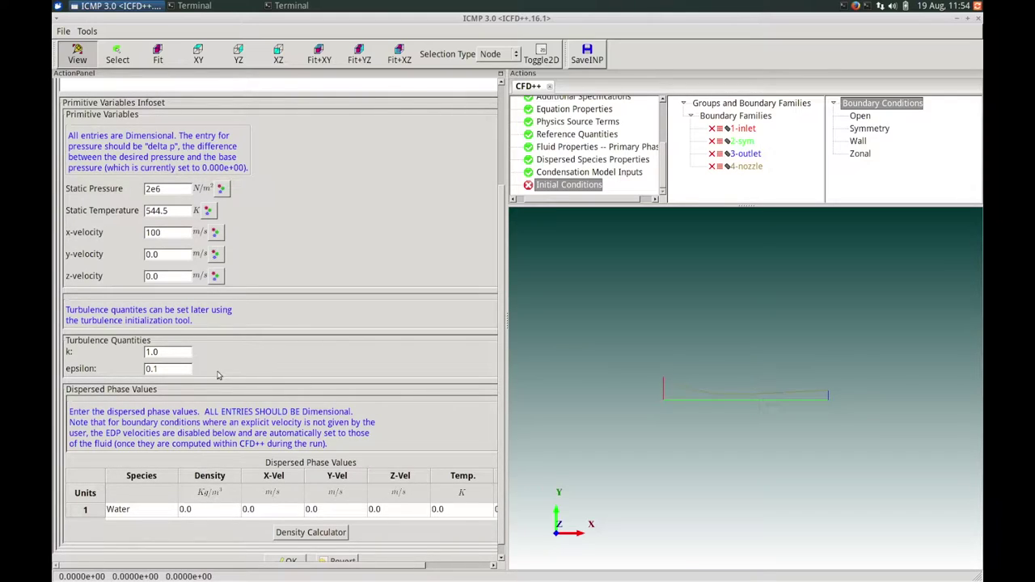
scroll(495, 430, down, 1)
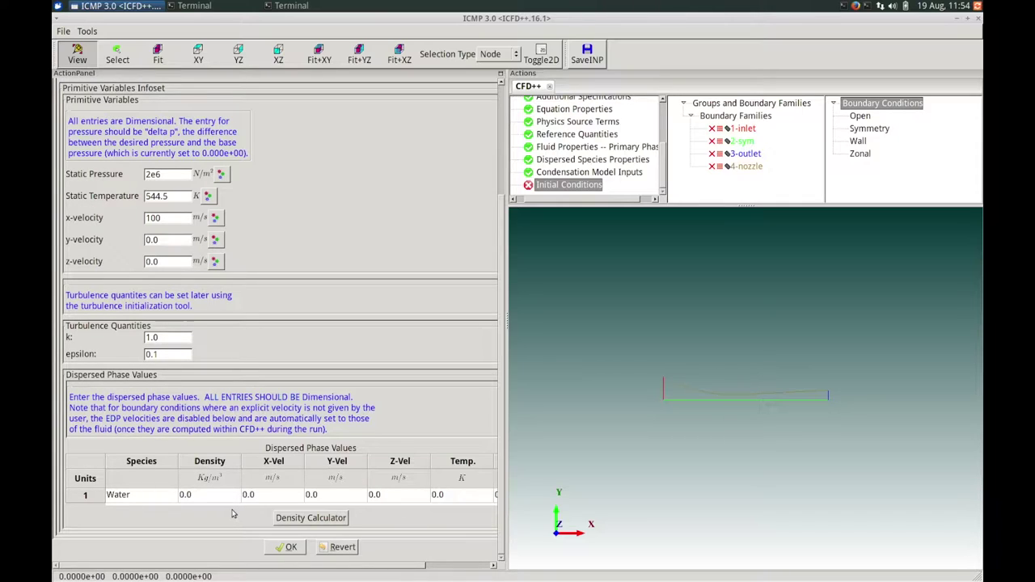
click(284, 548)
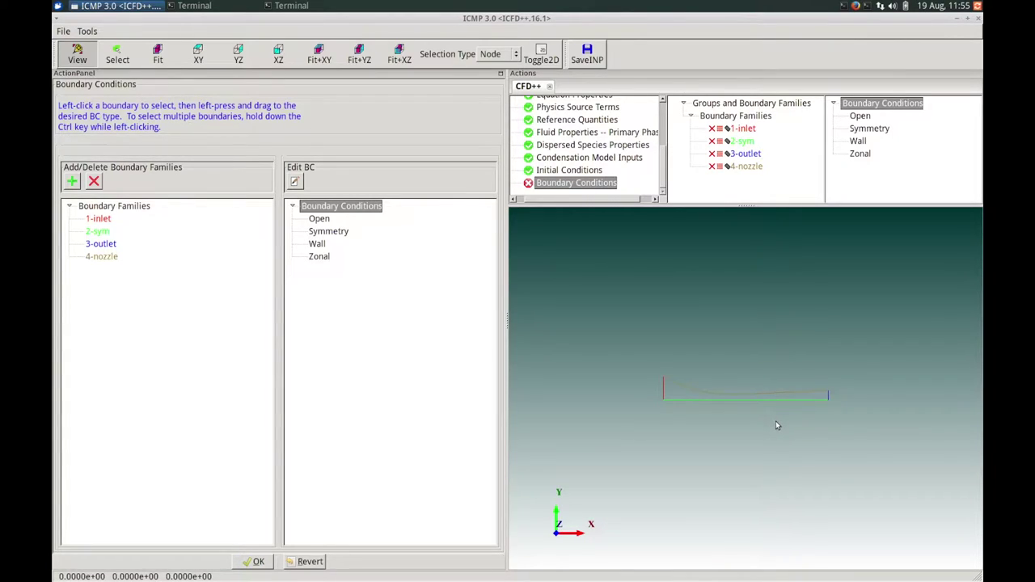
- Inspect the nozzle geometry from an angle and in the XY plane, temporarily displaying its 2D mesh
drag(776, 421, 755, 347)
drag(677, 353, 707, 349)
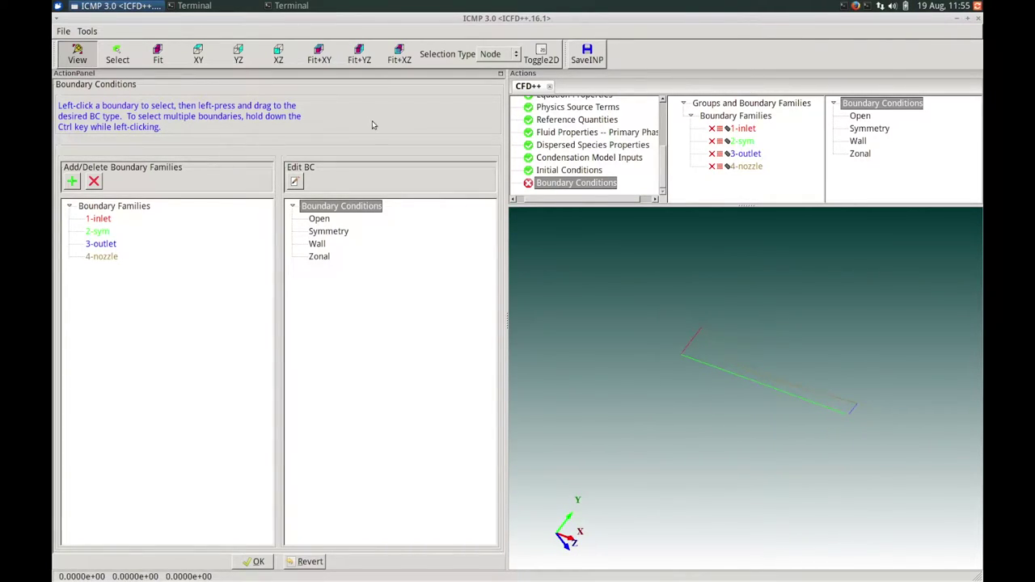
click(198, 59)
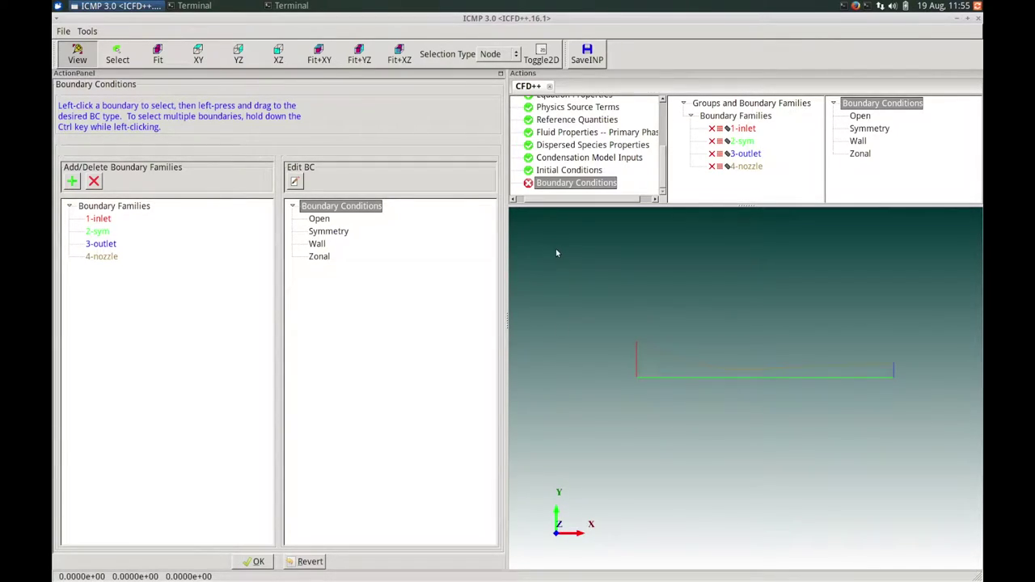
click(547, 59)
click(546, 57)
click(546, 58)
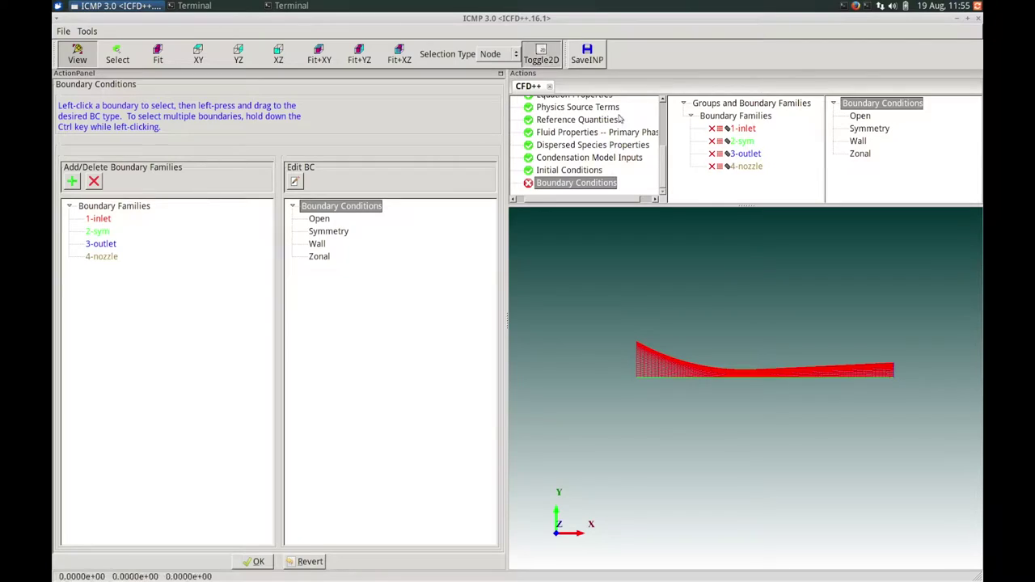
drag(788, 375, 793, 433)
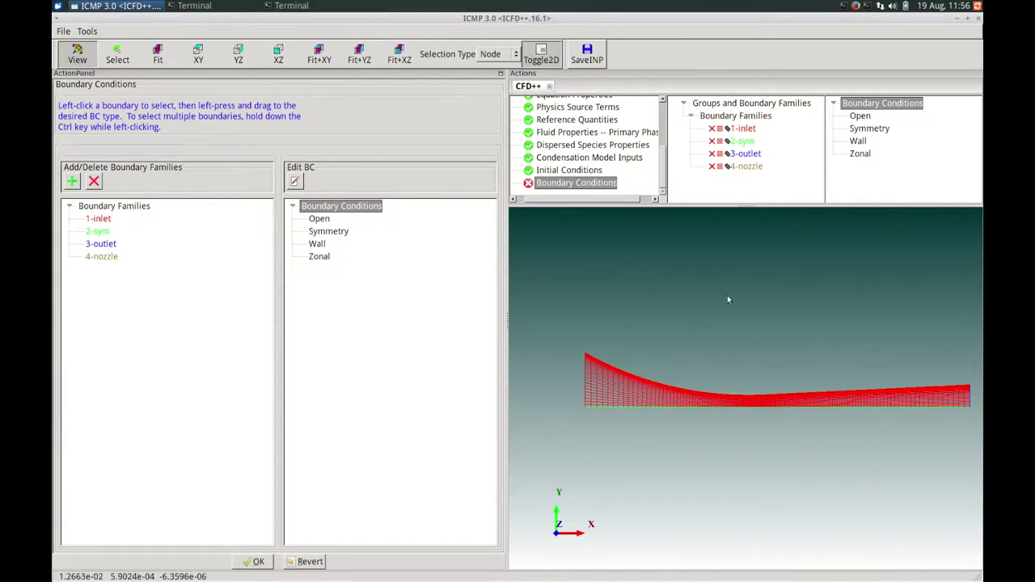
click(541, 55)
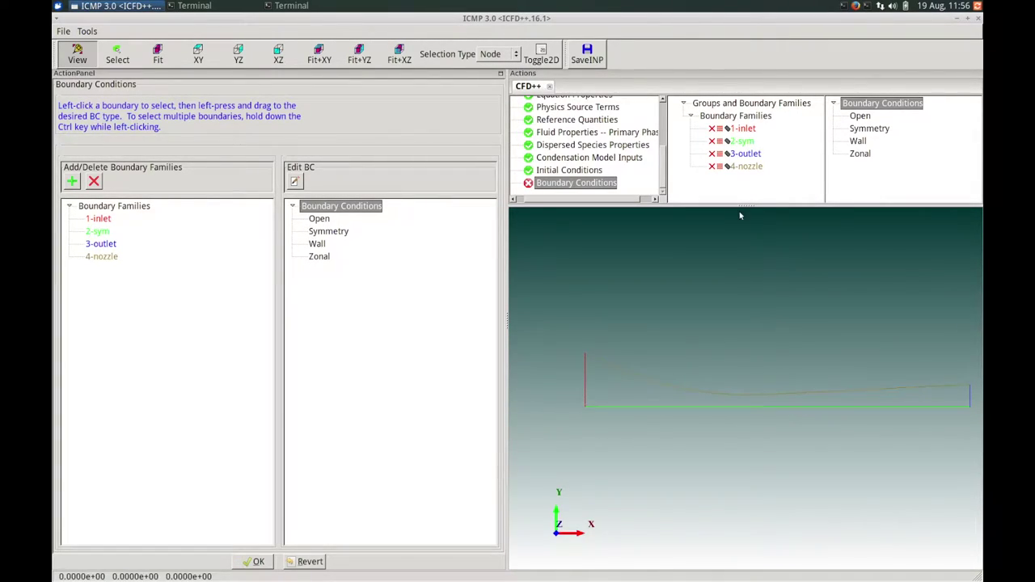
- Toggle the display of the 1-inlet, 2-sym, 3-outlet and 4-nozzle boundary families to check where each lies
click(719, 129)
click(720, 129)
click(721, 142)
click(720, 153)
click(721, 153)
click(720, 166)
click(719, 167)
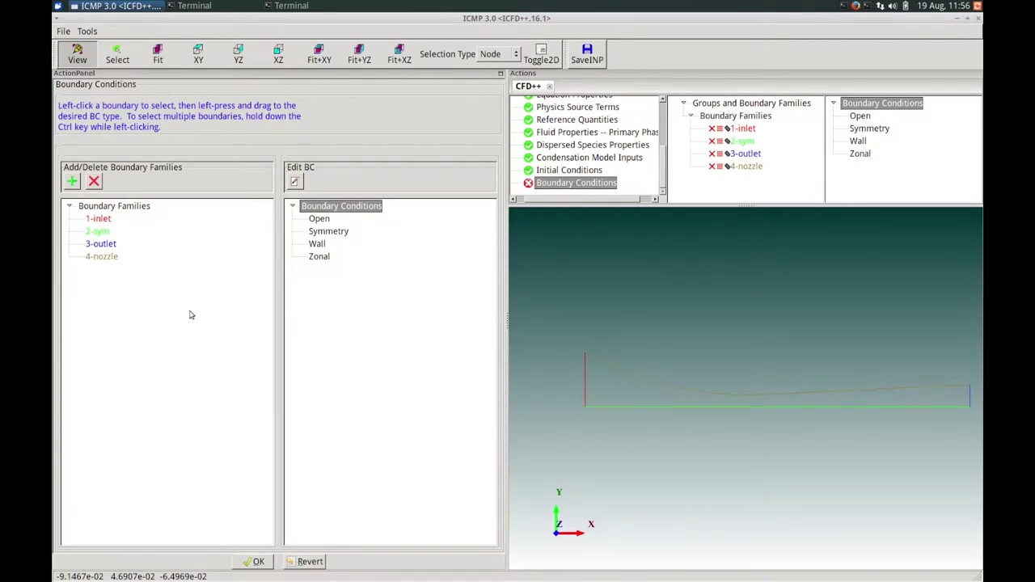
- Assign the 1-inlet family to a new Open boundary condition and set its sub-group to Inflow Only
click(99, 219)
drag(99, 219, 320, 220)
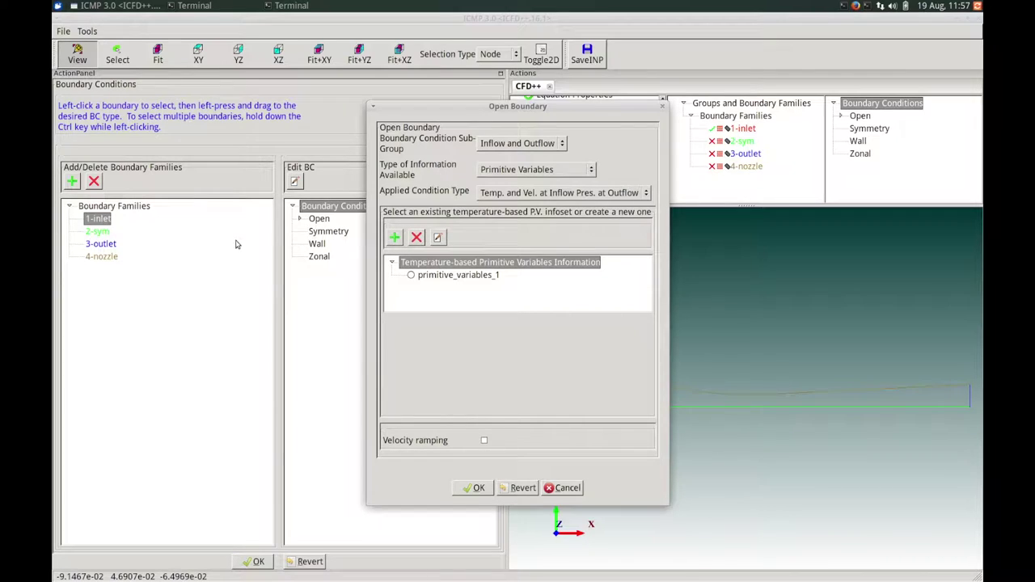
click(476, 108)
drag(478, 109, 440, 109)
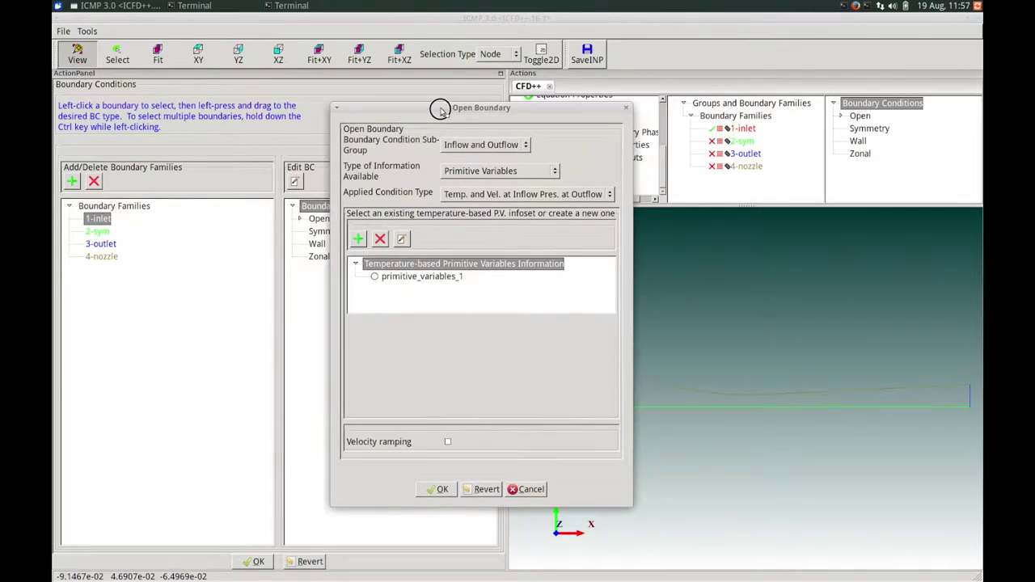
click(479, 145)
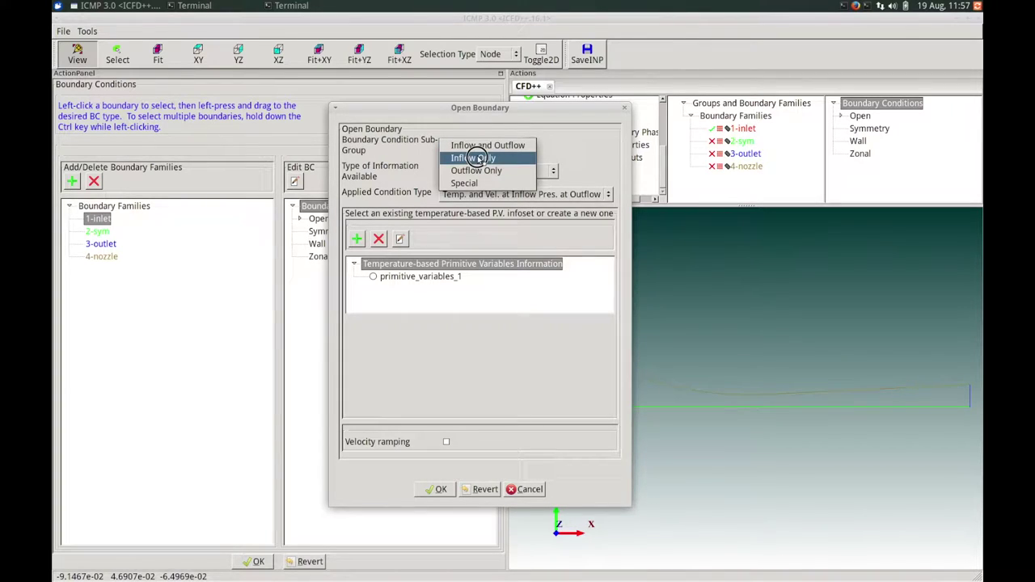
click(476, 158)
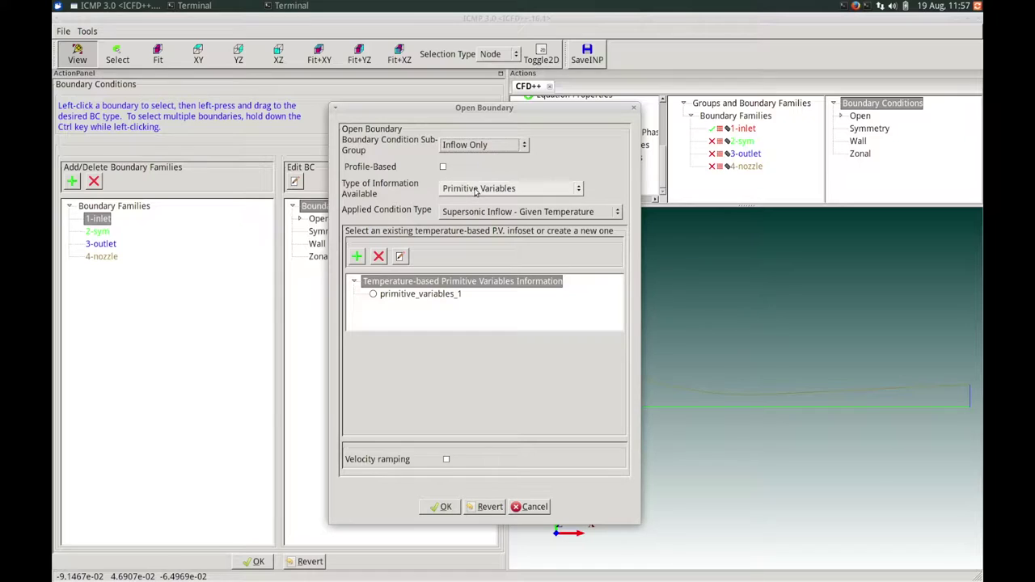
- Base the inlet condition on Pressure and Temperature with Stagnation Pressure and Temperature applied, and add and select a new value set
click(476, 189)
click(484, 201)
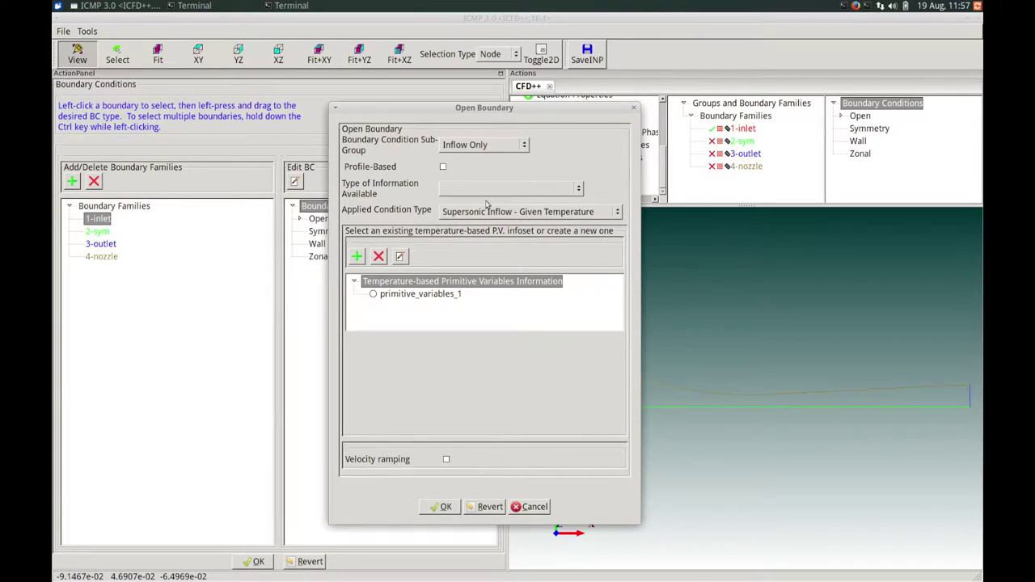
click(521, 211)
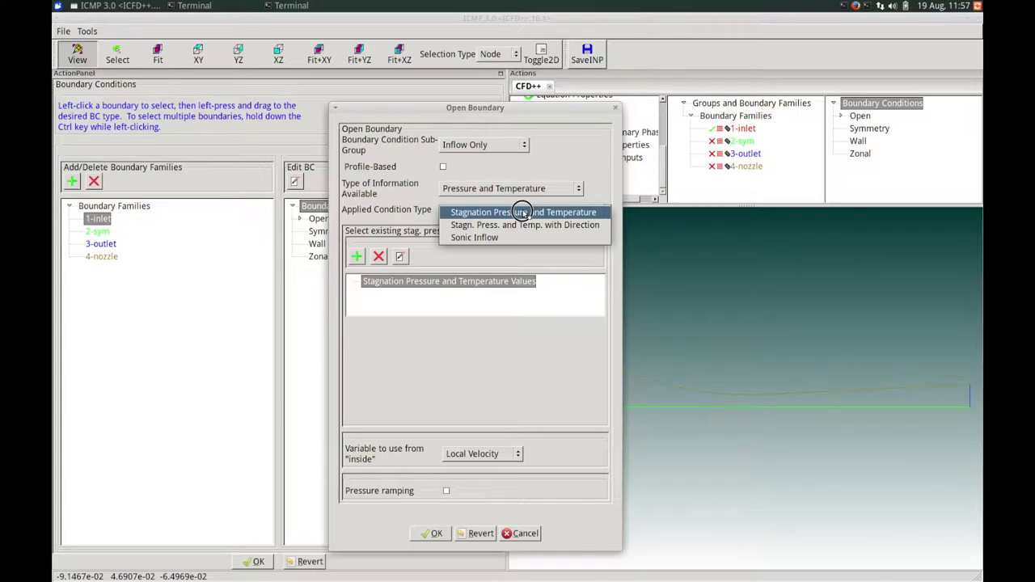
click(522, 212)
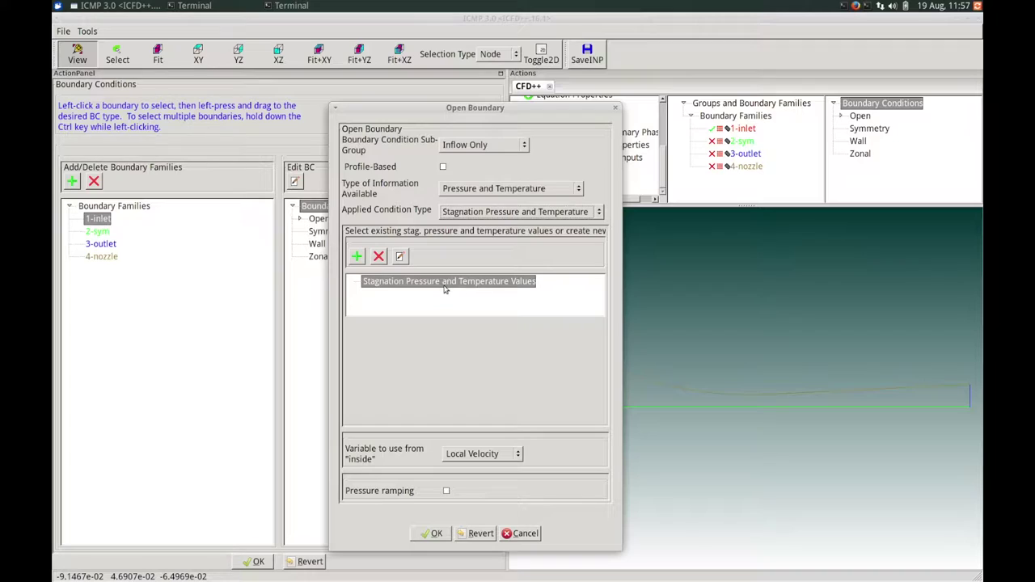
click(358, 257)
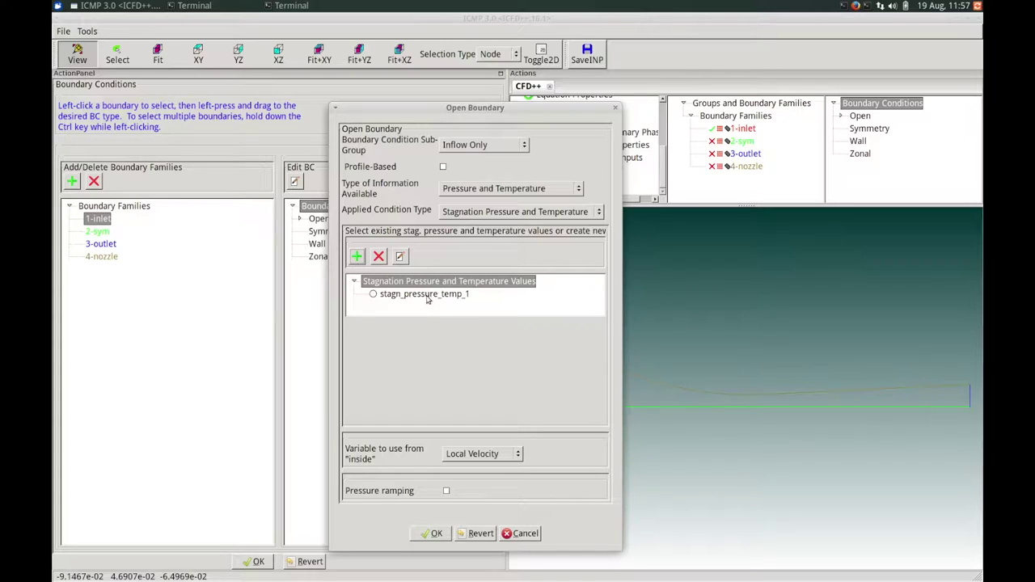
click(426, 295)
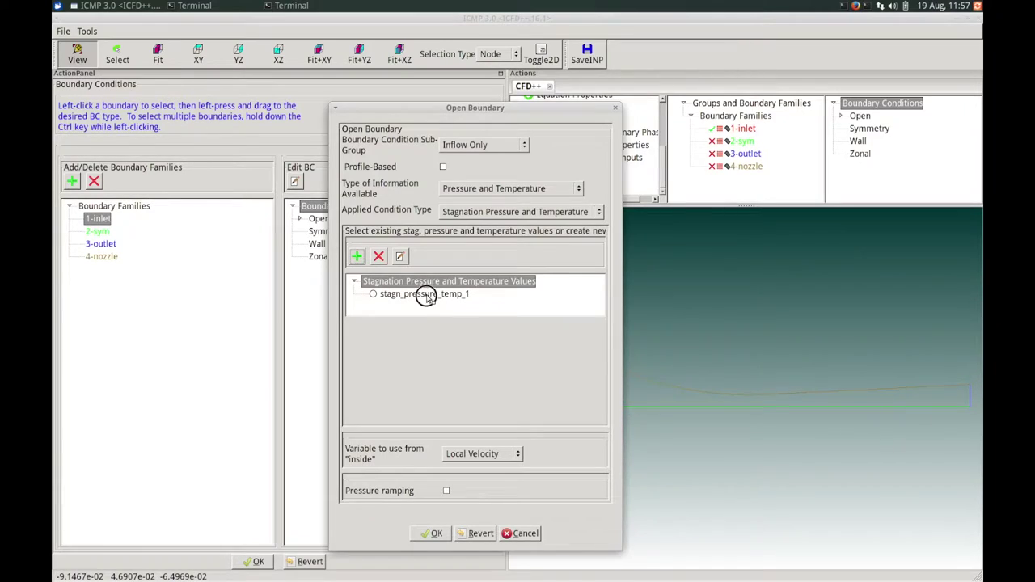
click(374, 295)
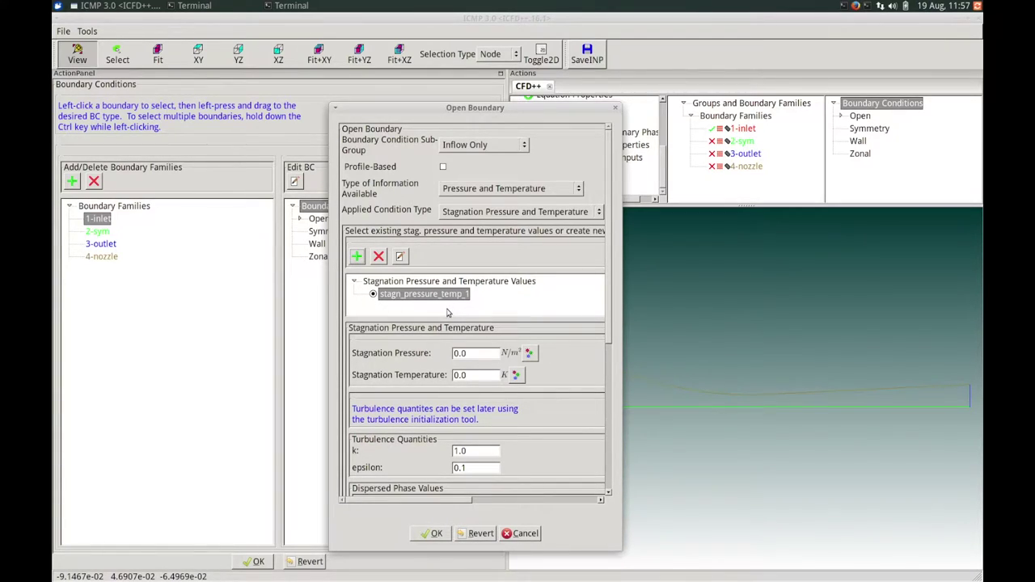
- Set the inlet's stagnation pressure to 2e6 N/m² and its stagnation temperature to 544.5 K
double_click(485, 357)
text(2e6)
double_click(473, 375)
text(544)
- Keep the inlet's dispersed phase values at zero and Local Velocity as the inside variable, and accept the open boundary
scroll(605, 364, down, 1)
scroll(603, 393, down, 1)
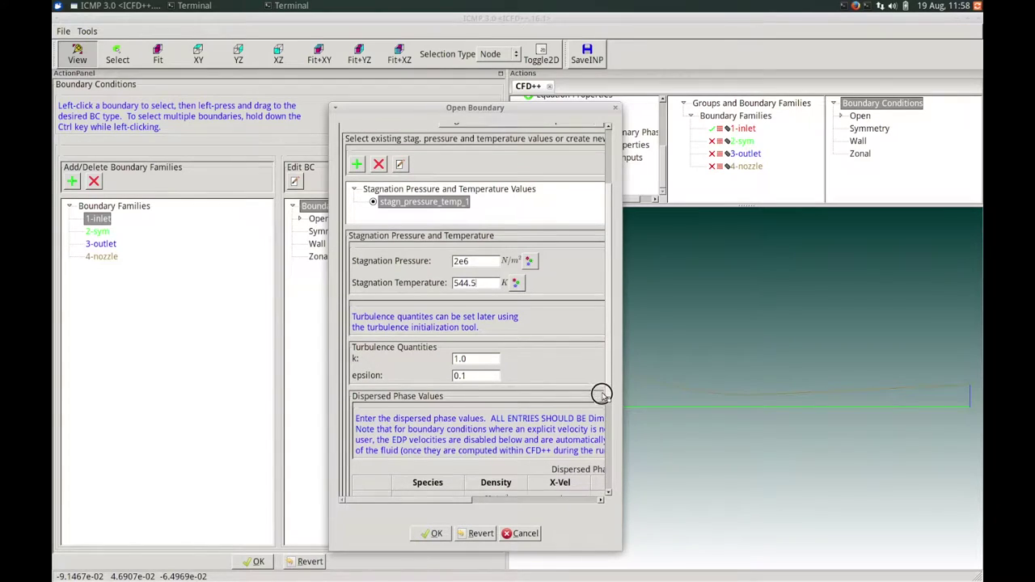
scroll(602, 405, down, 1)
scroll(602, 410, down, 1)
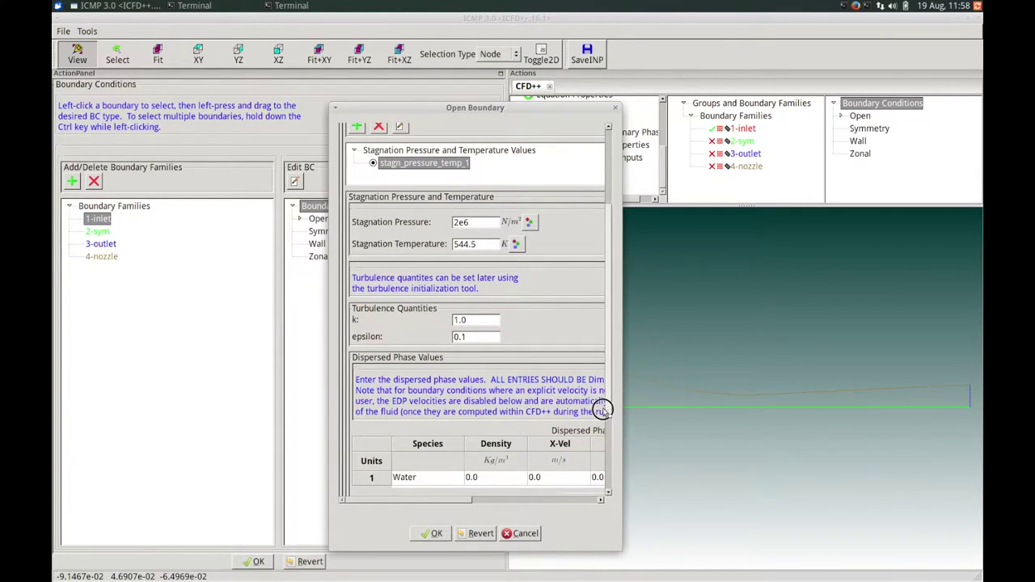
scroll(603, 414, down, 1)
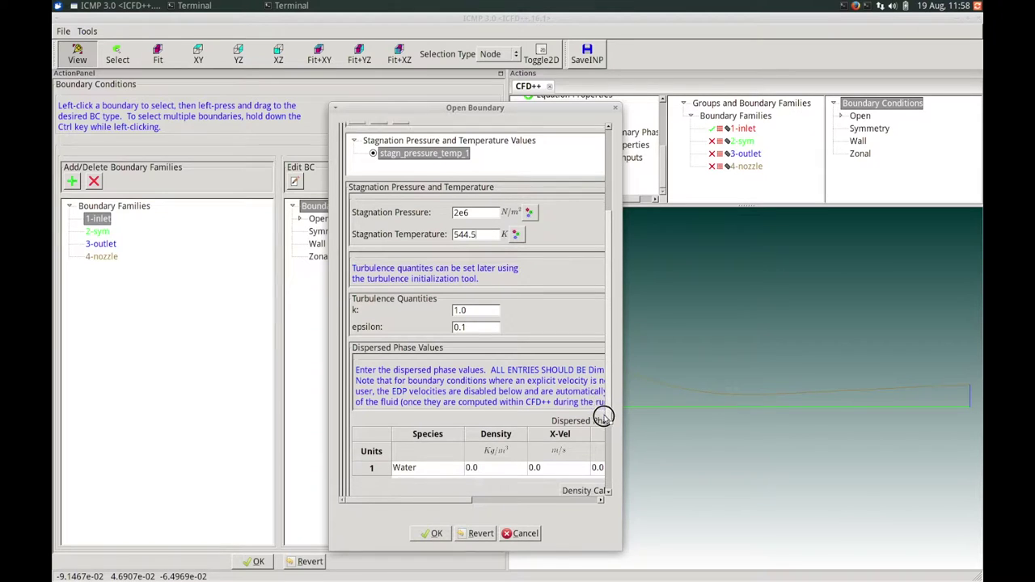
scroll(603, 416, down, 2)
mouse_move(440, 500)
mouse_down()
mouse_move(564, 497)
mouse_move(434, 501)
mouse_up()
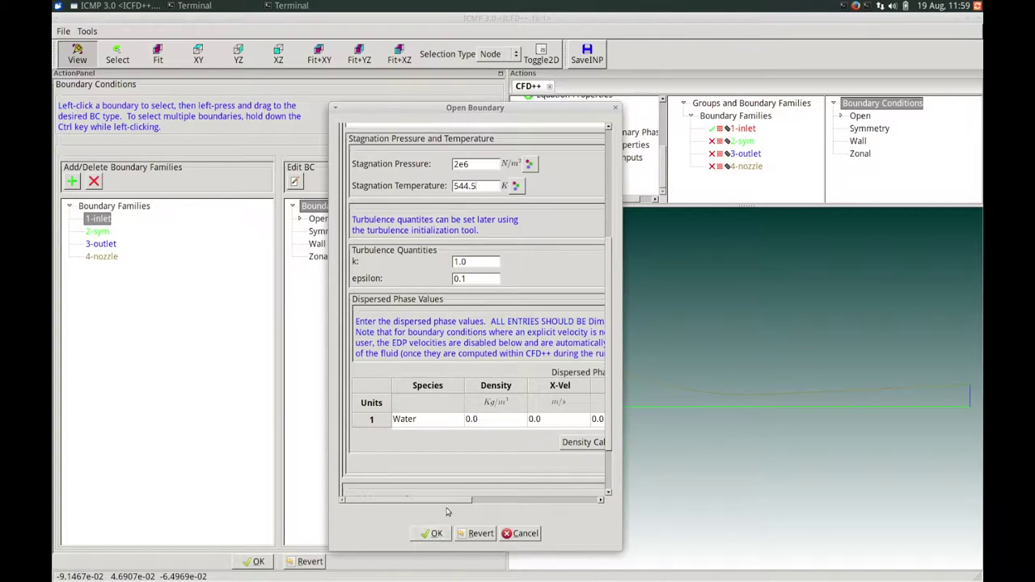
scroll(567, 477, down, 2)
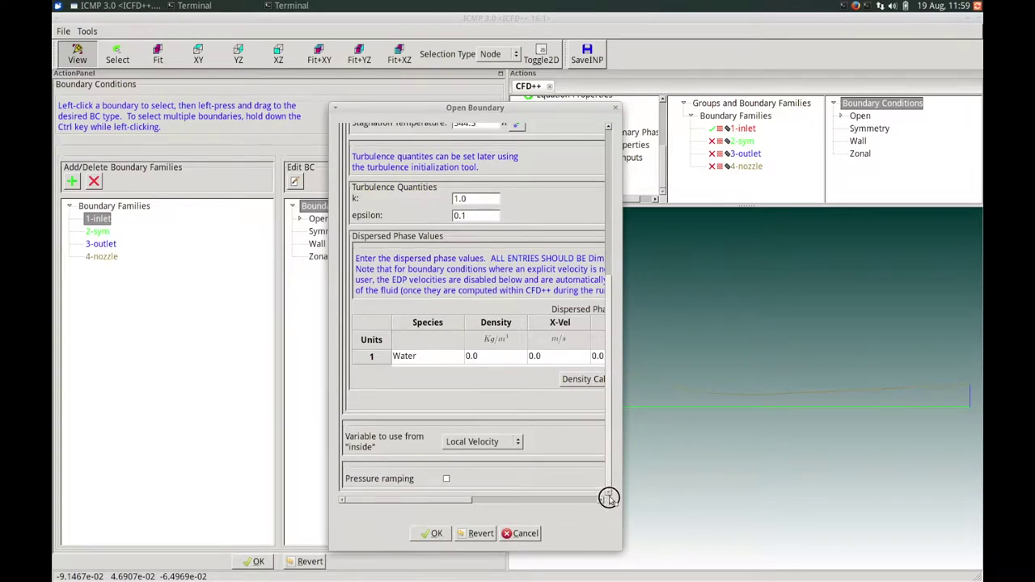
click(475, 443)
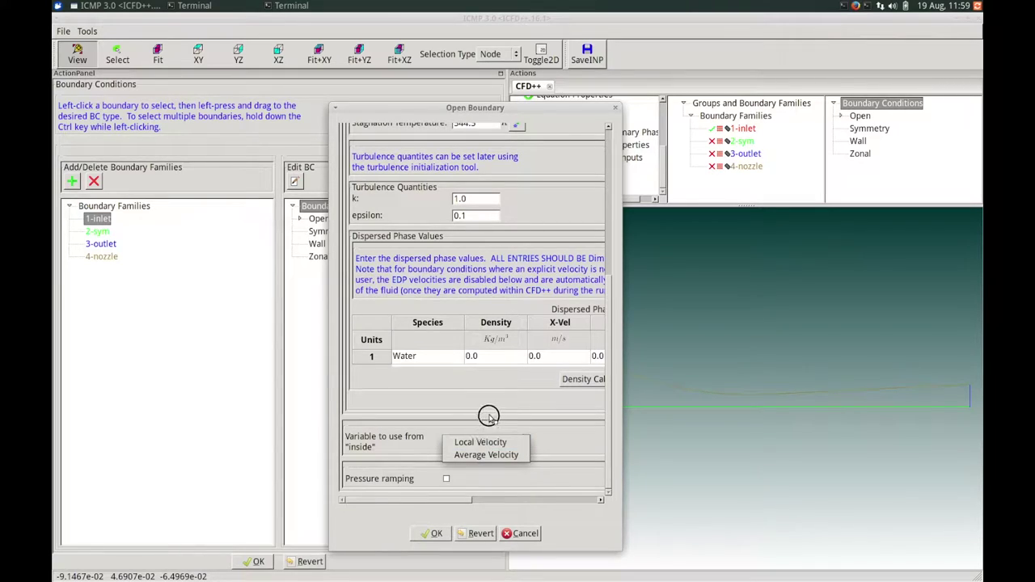
click(492, 420)
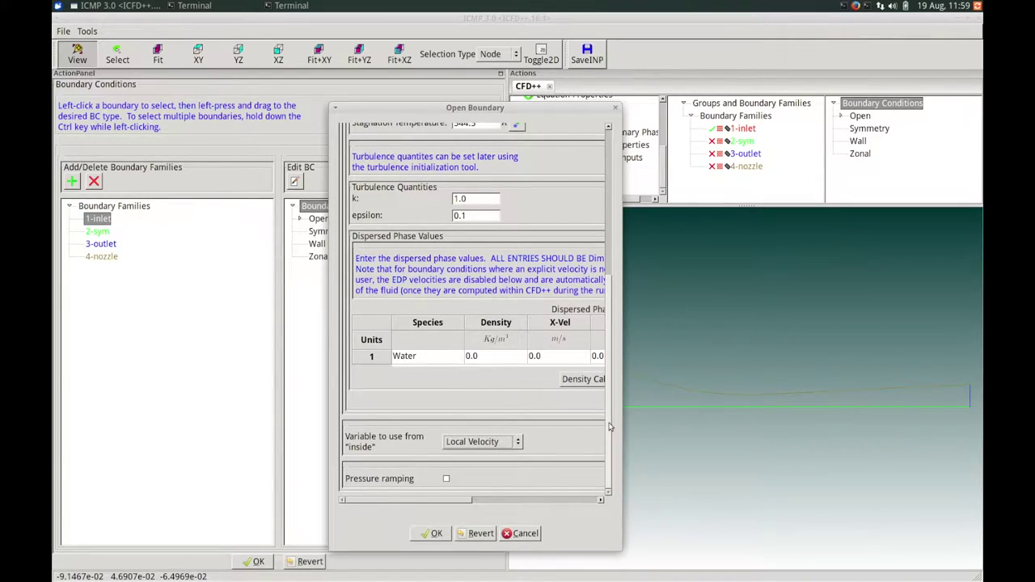
click(429, 534)
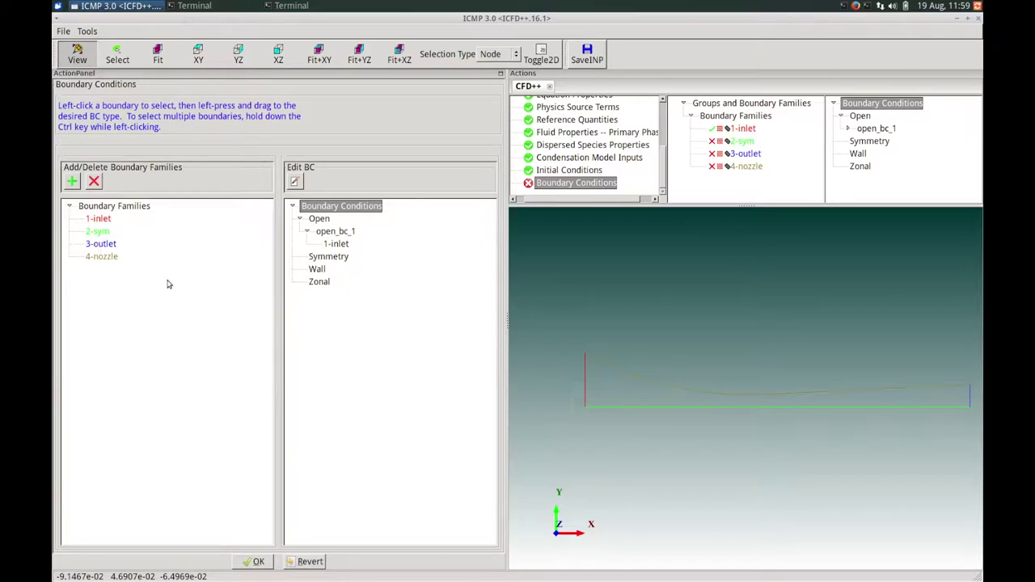
- Assign the 2-sym family to a Symmetry boundary condition, keeping the symmetry type as Symmetry, and accept it
drag(100, 232, 100, 233)
drag(99, 233, 340, 259)
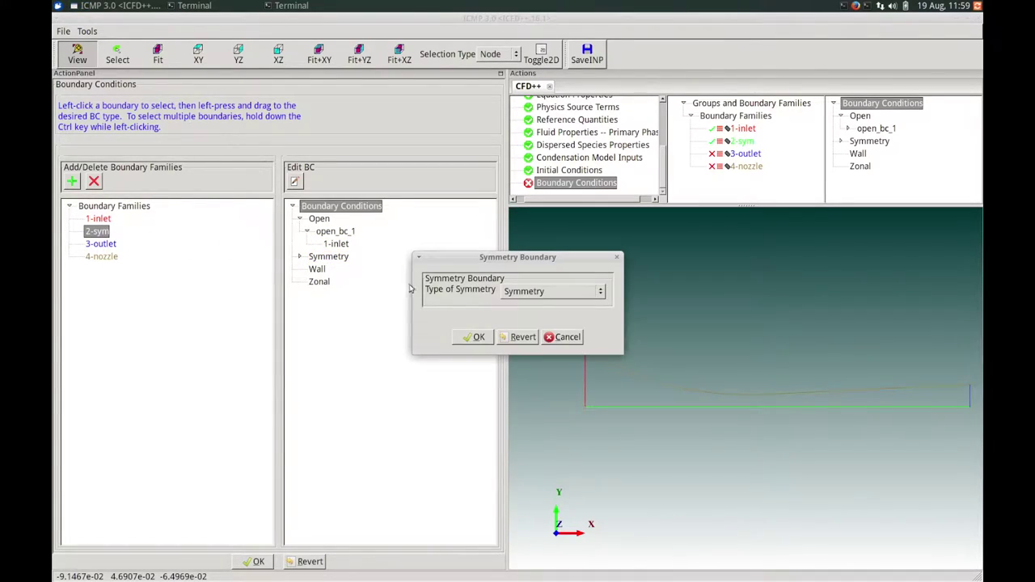
drag(481, 257, 447, 254)
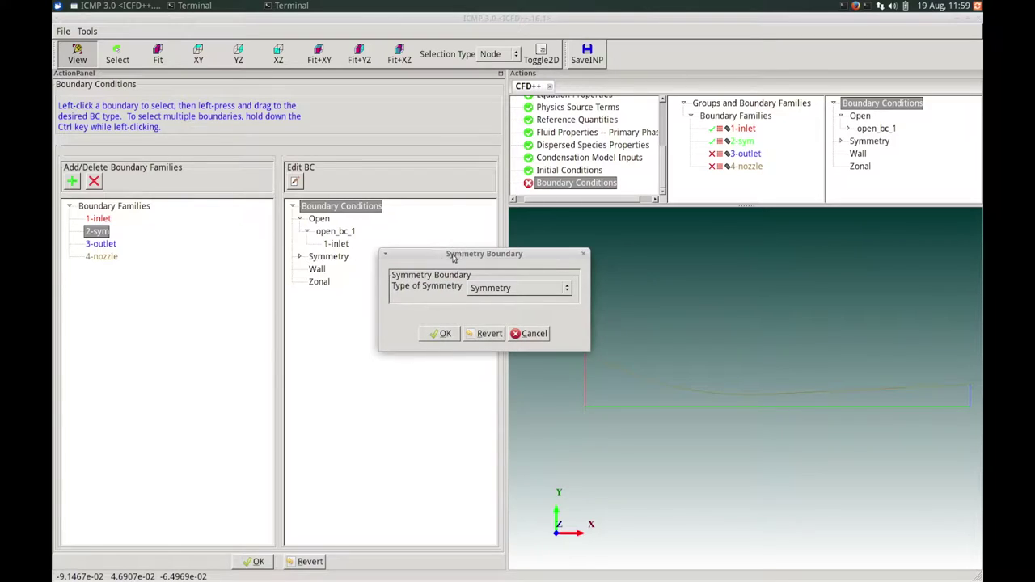
click(510, 288)
click(511, 288)
click(444, 334)
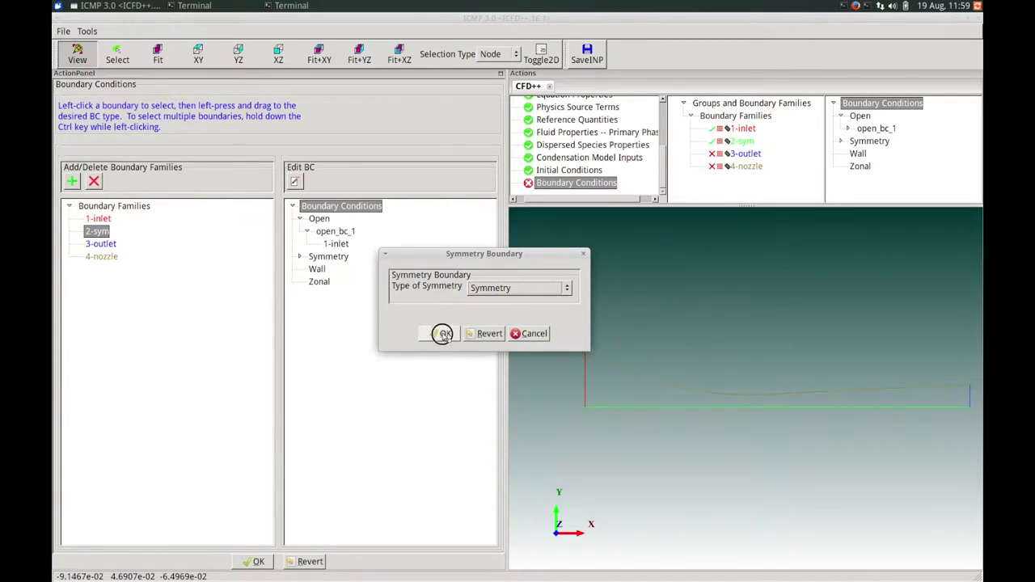
- Assign the 3-outlet family to a new Open boundary condition and set its sub-group to Outflow Only
click(101, 244)
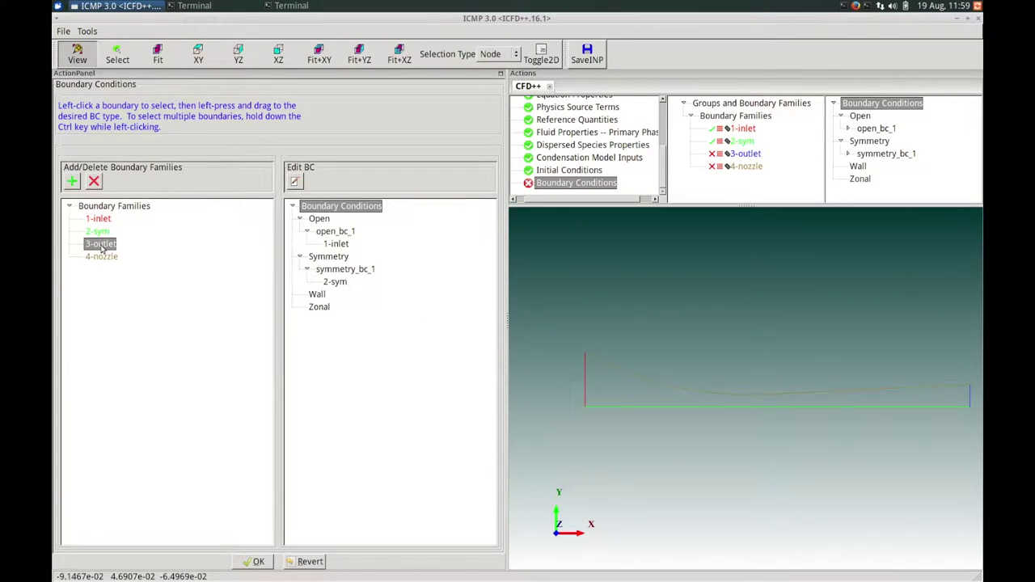
click(101, 246)
drag(102, 246, 317, 219)
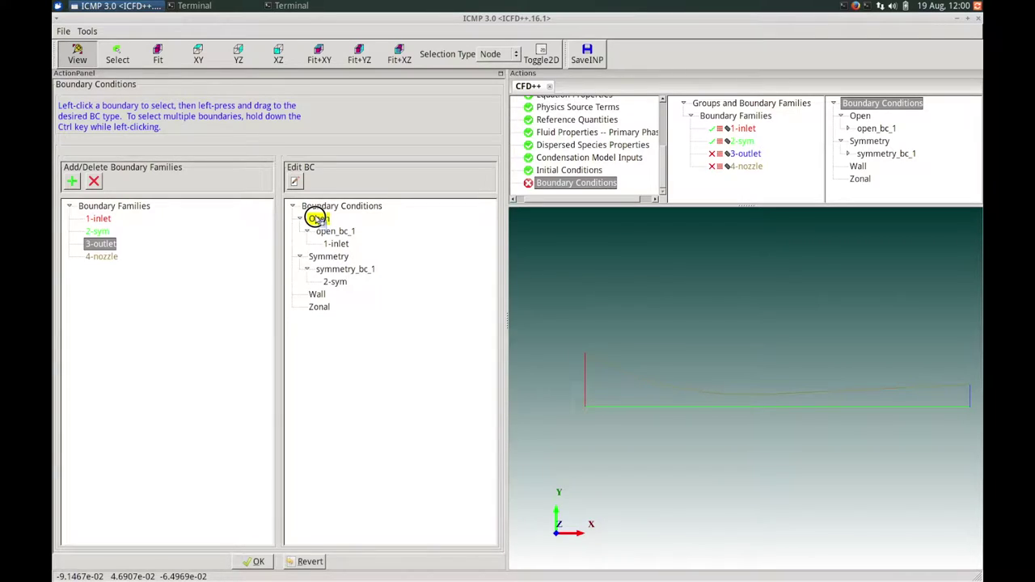
drag(317, 219, 318, 221)
drag(318, 220, 318, 221)
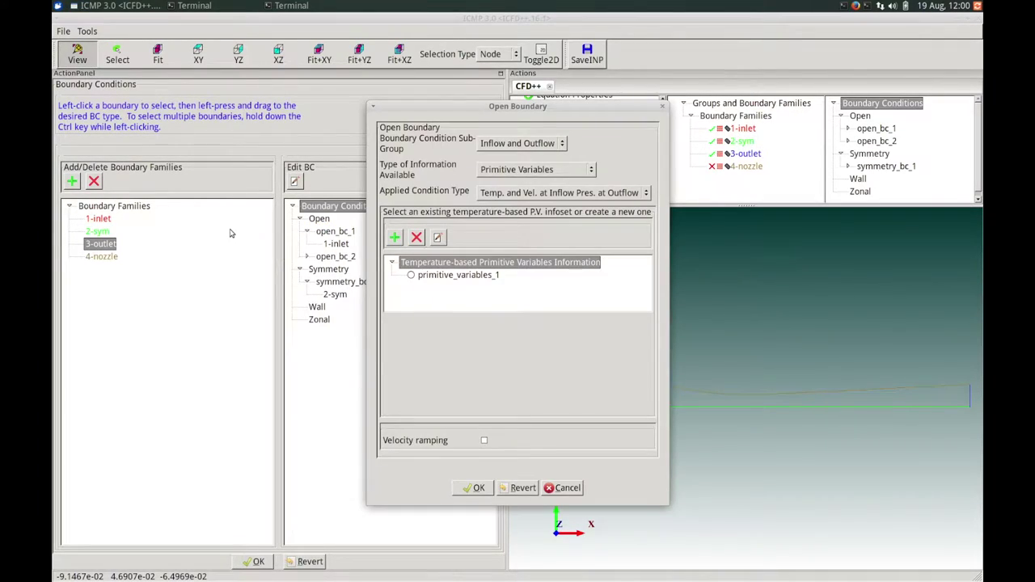
click(505, 144)
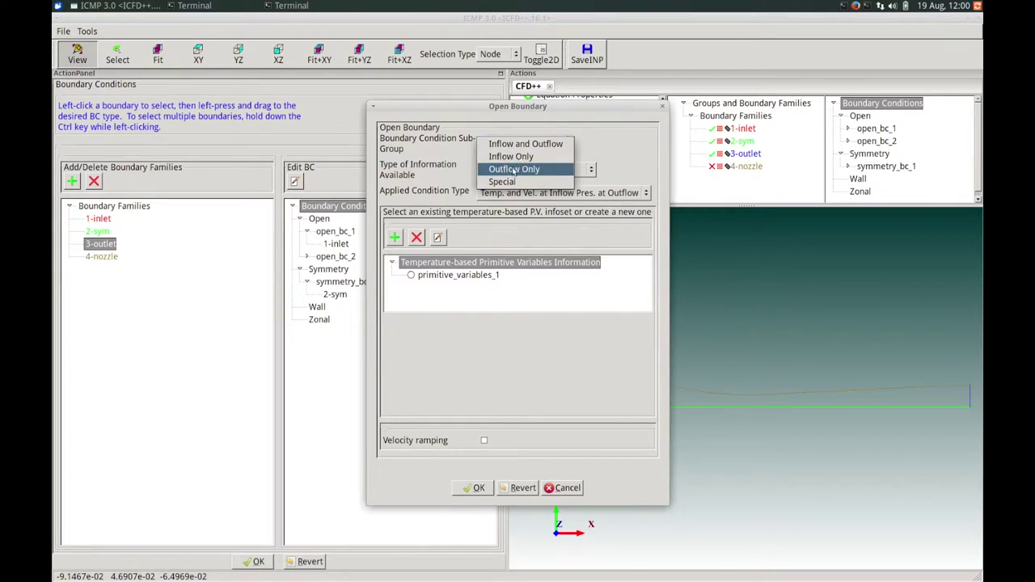
click(513, 168)
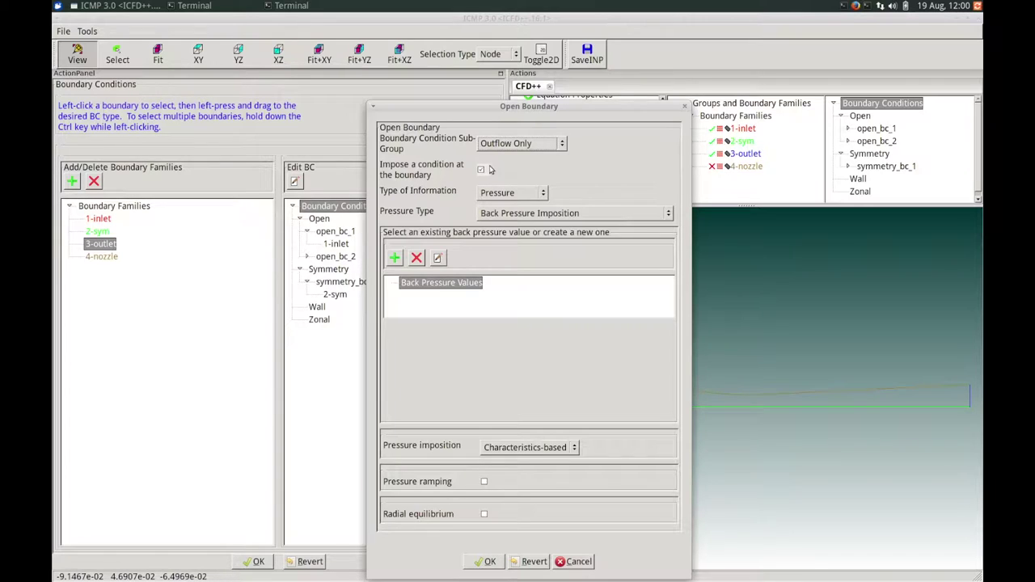
- Turn off the imposed condition on the outlet's open boundary, keep Supersonic Outflow as the applied condition type, and accept the boundary
click(485, 169)
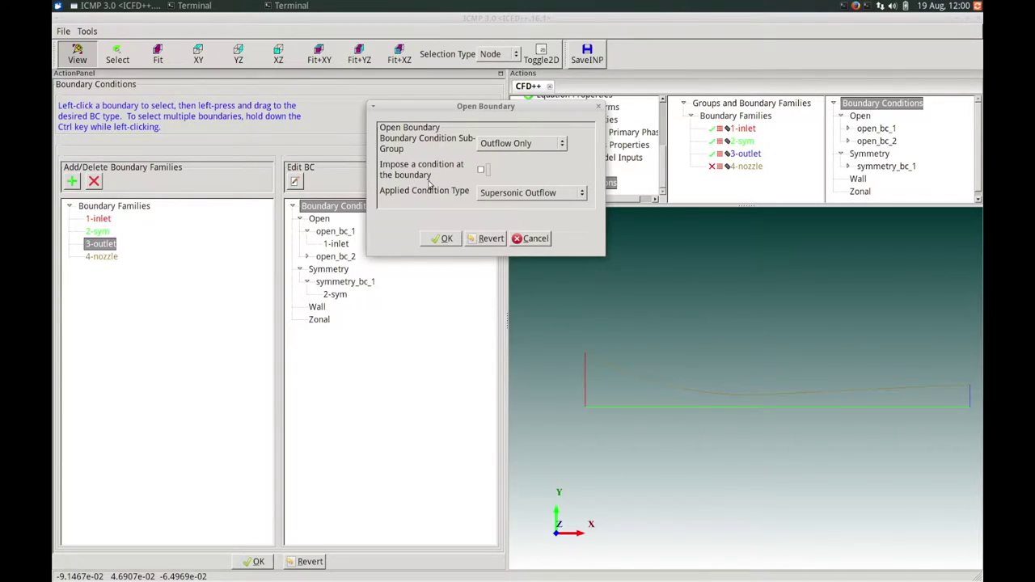
click(508, 195)
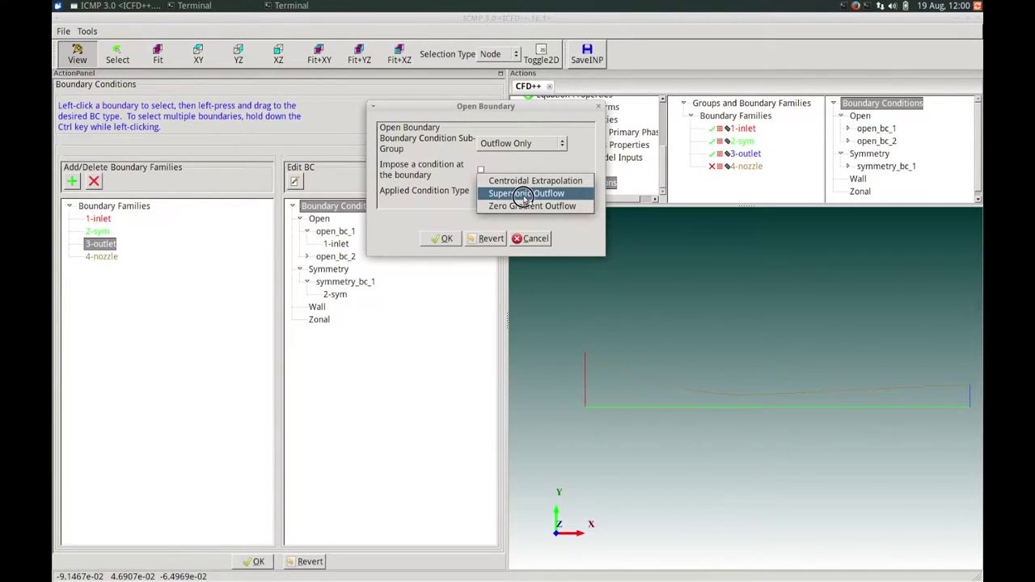
click(524, 195)
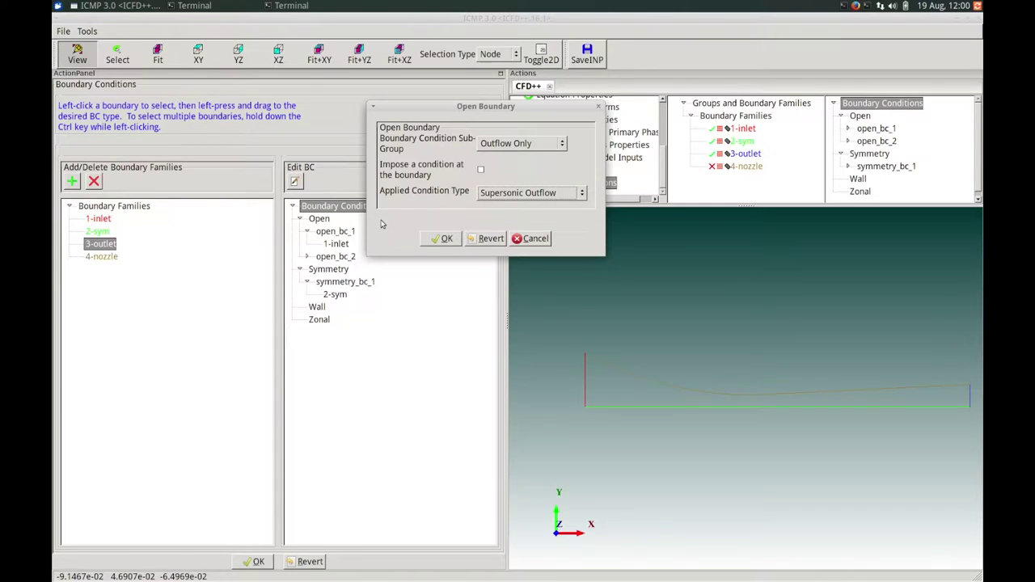
click(437, 239)
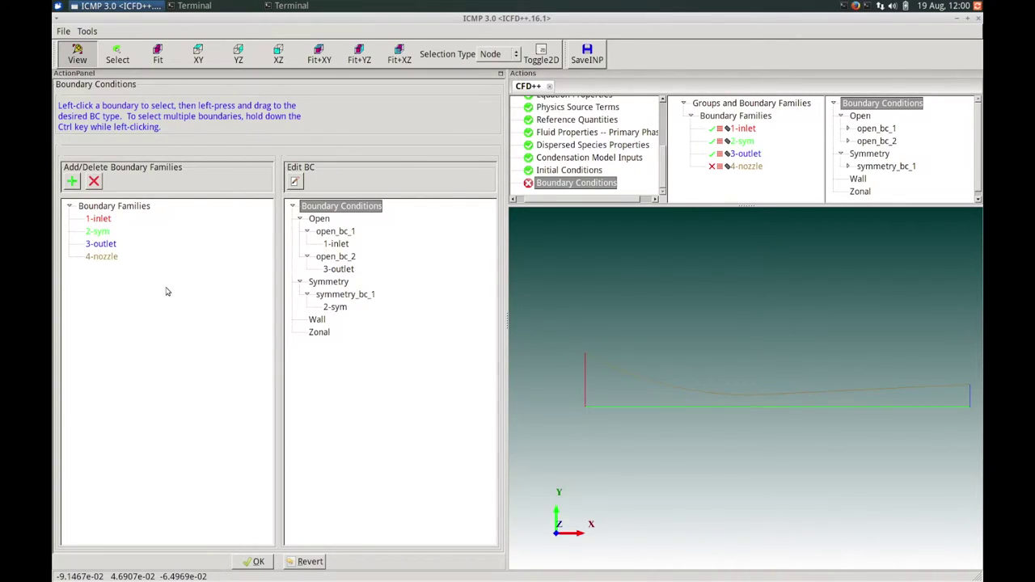
- Assign the 4-nozzle family to a Wall boundary condition with a Viscous wall type and Wall Function integration
click(113, 260)
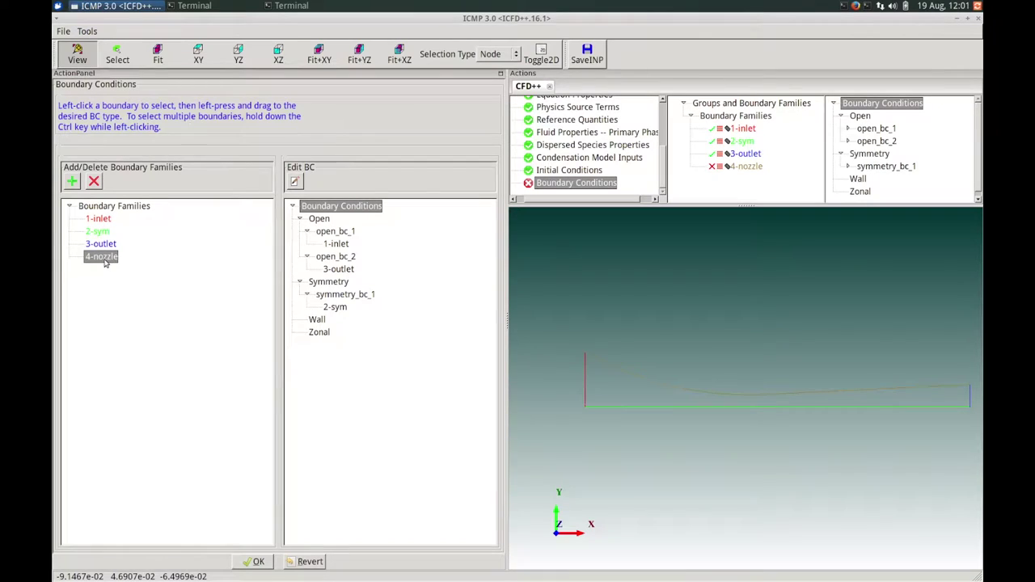
drag(101, 261, 318, 320)
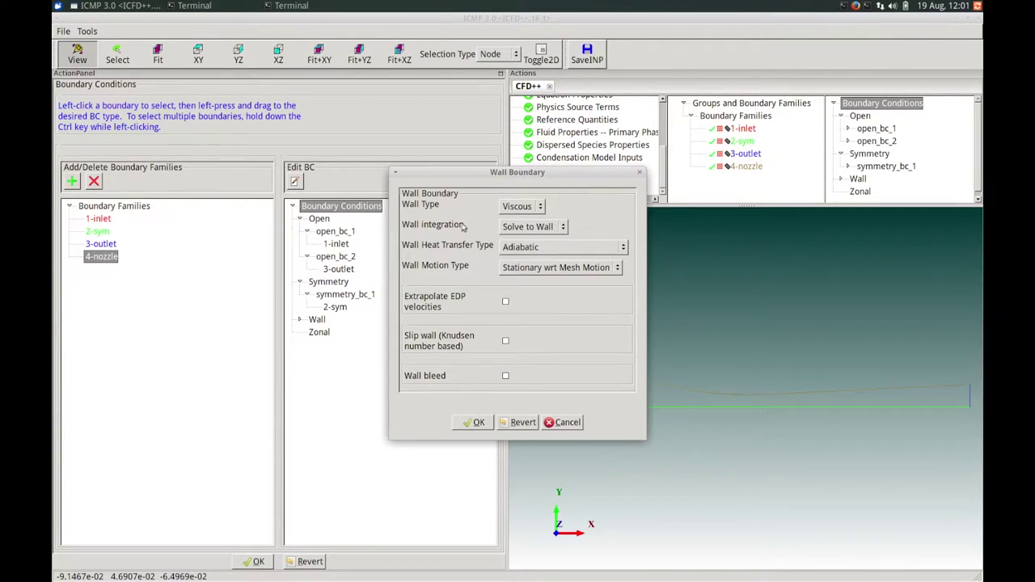
click(532, 207)
click(552, 204)
click(547, 227)
click(537, 240)
- Keep the nozzle wall's heat transfer Adiabatic and its motion Stationary wrt Mesh Motion, and accept the wall boundary
click(557, 247)
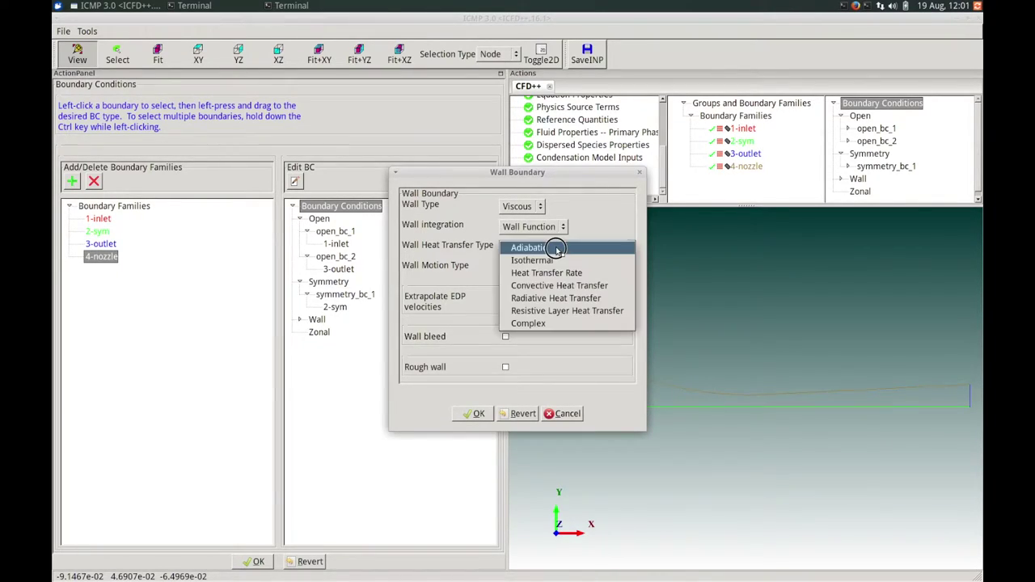
click(557, 248)
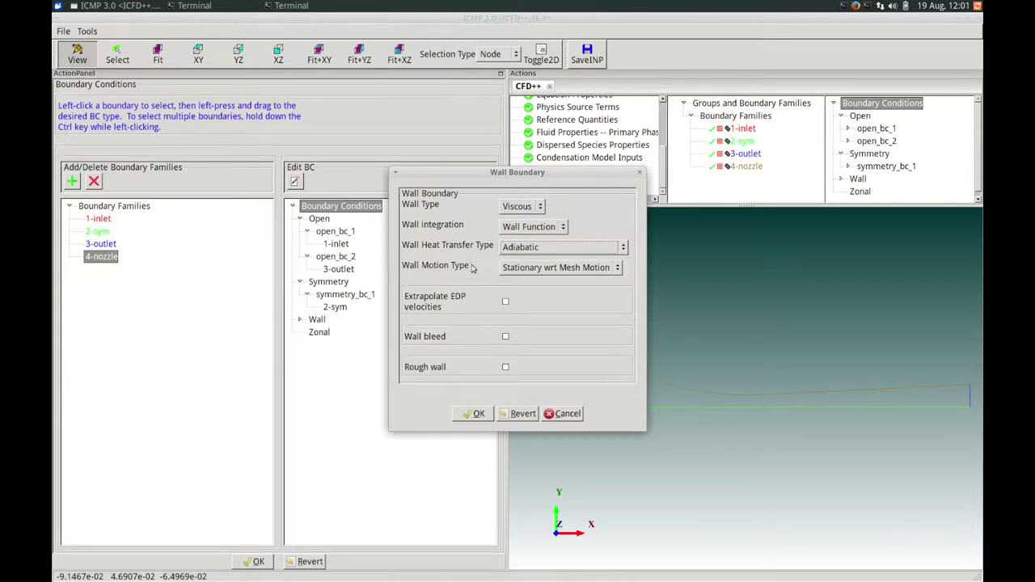
click(513, 268)
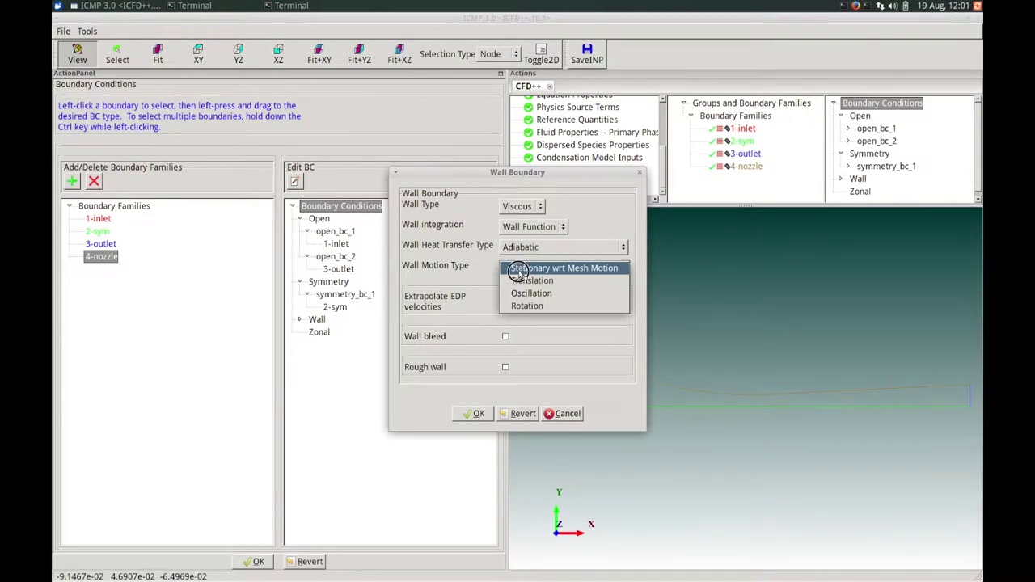
click(522, 270)
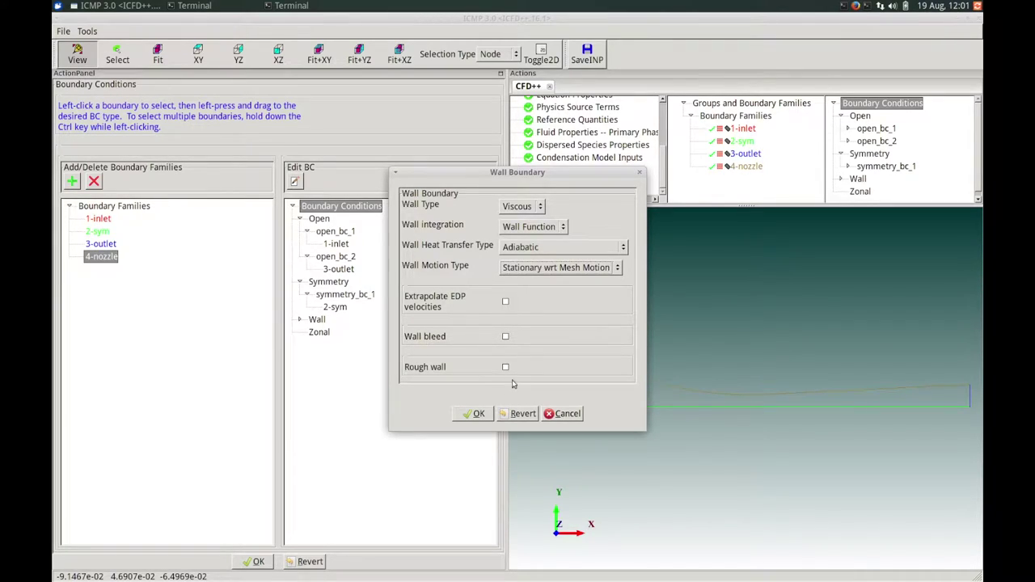
click(473, 414)
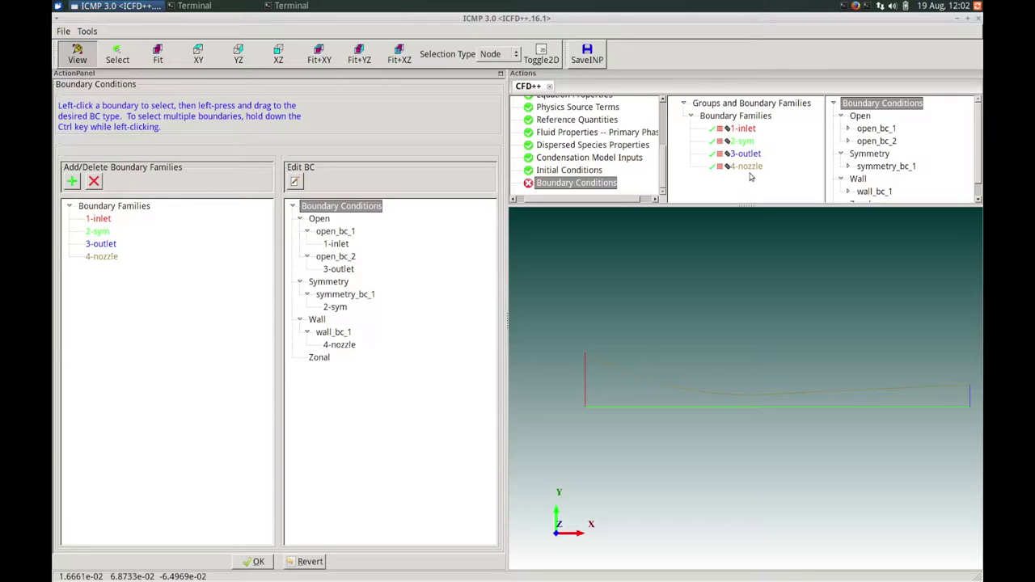
- Accept the completed boundary conditions and the default turbulence control settings
mouse_move(753, 169)
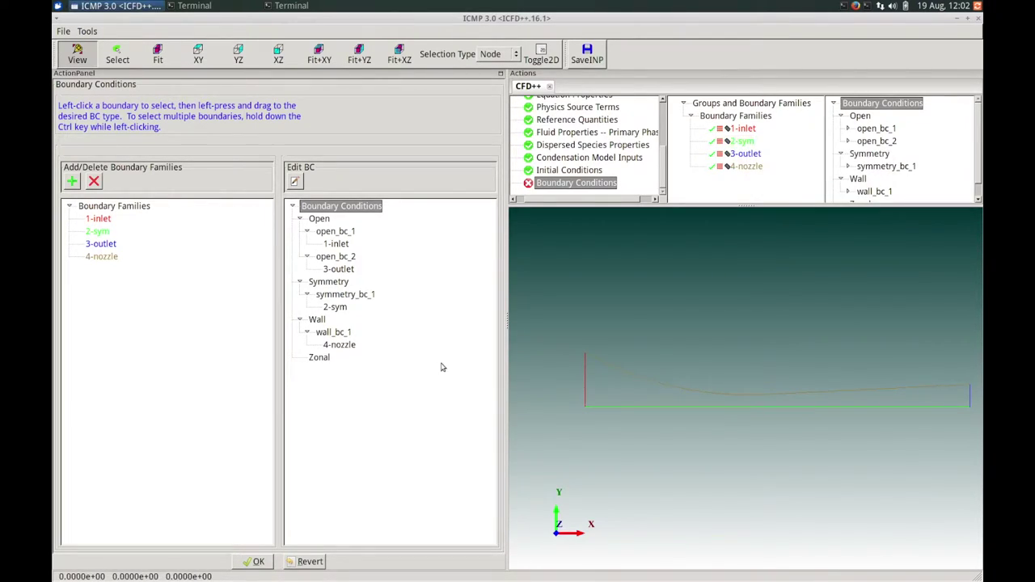
click(259, 563)
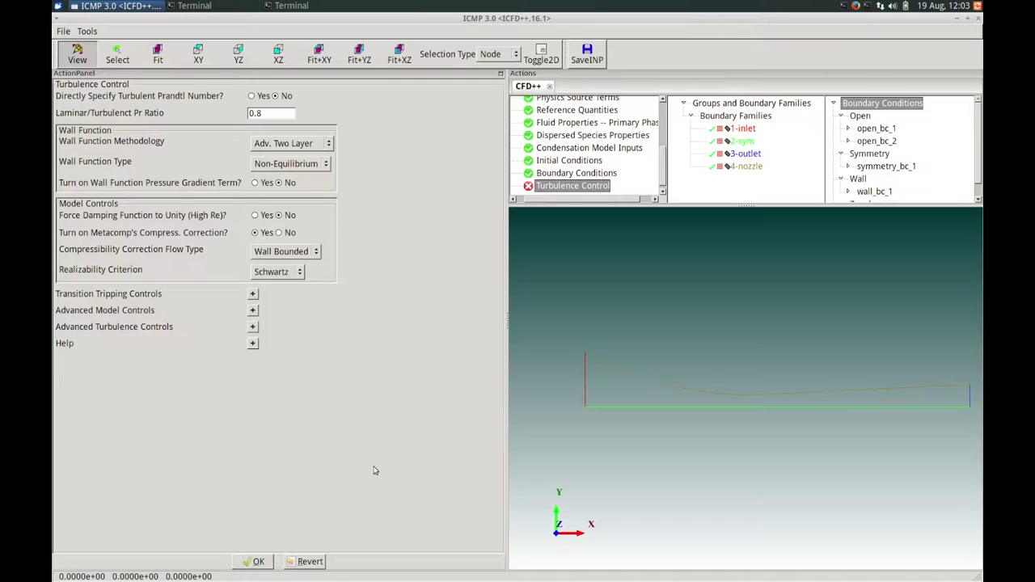
click(258, 561)
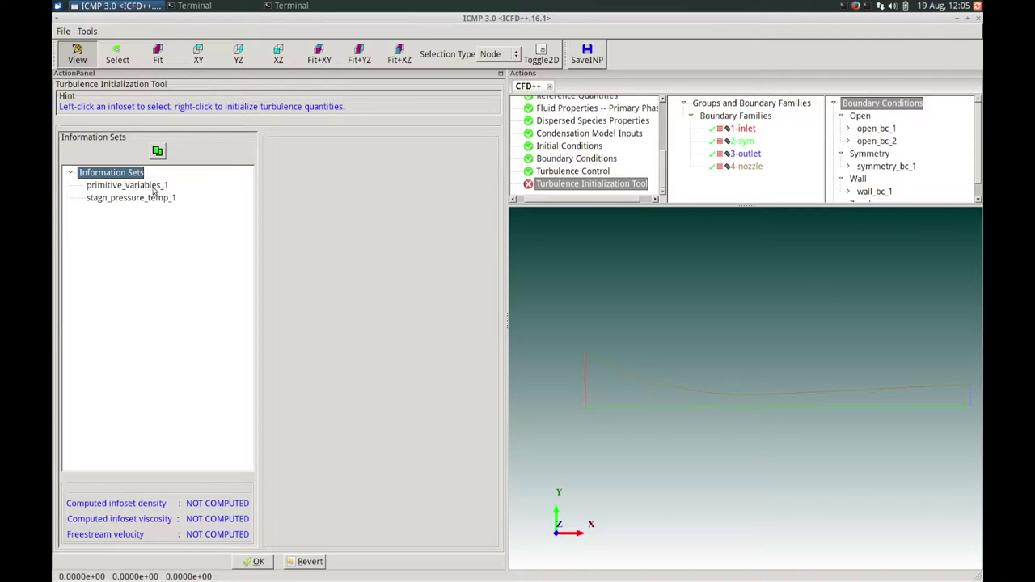
- Open the turbulence calculator for the primitive_variables_1 information set and keep the suggested turbulence level at None
click(154, 187)
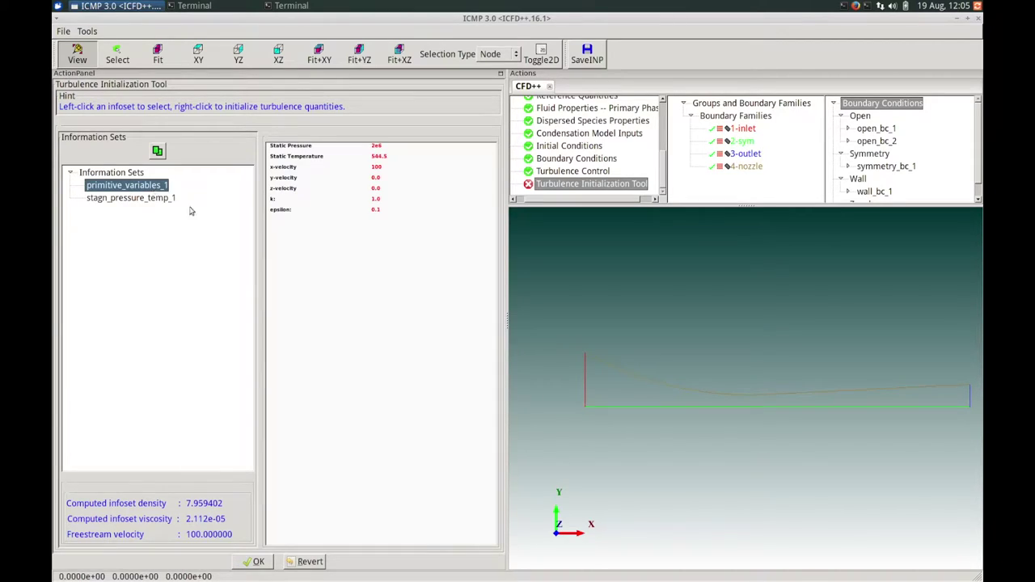
right_click(124, 189)
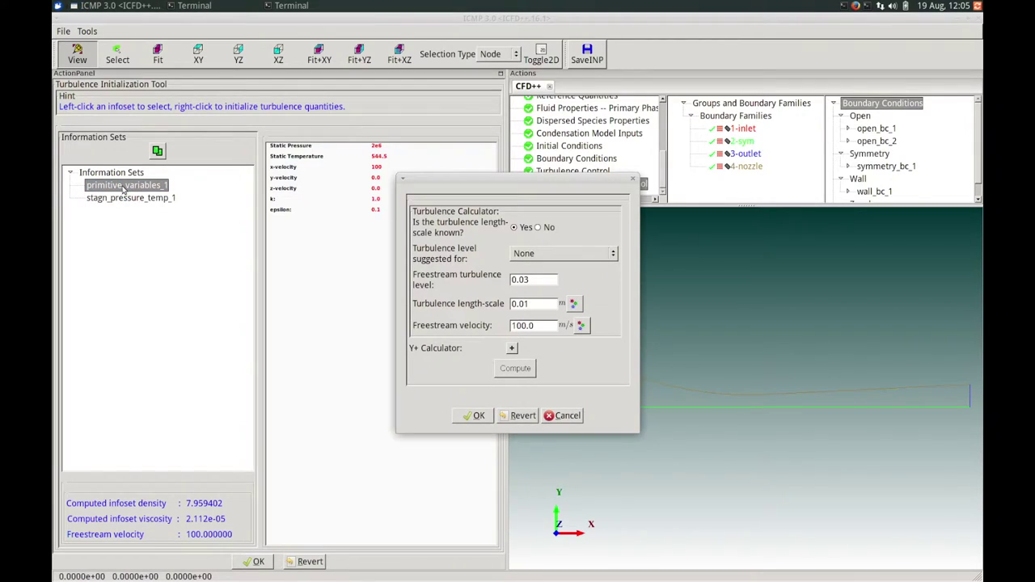
drag(502, 188, 357, 239)
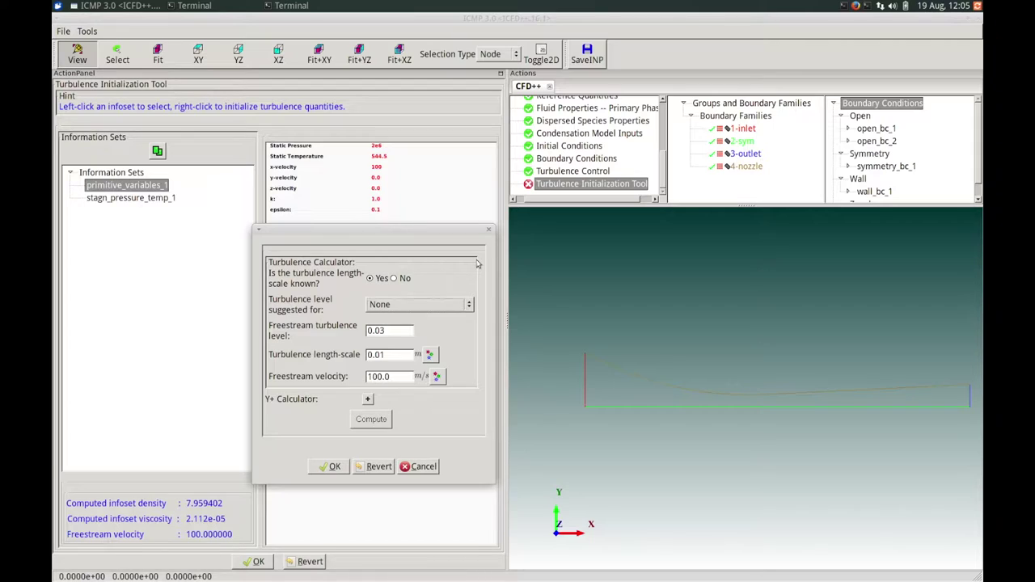
click(447, 305)
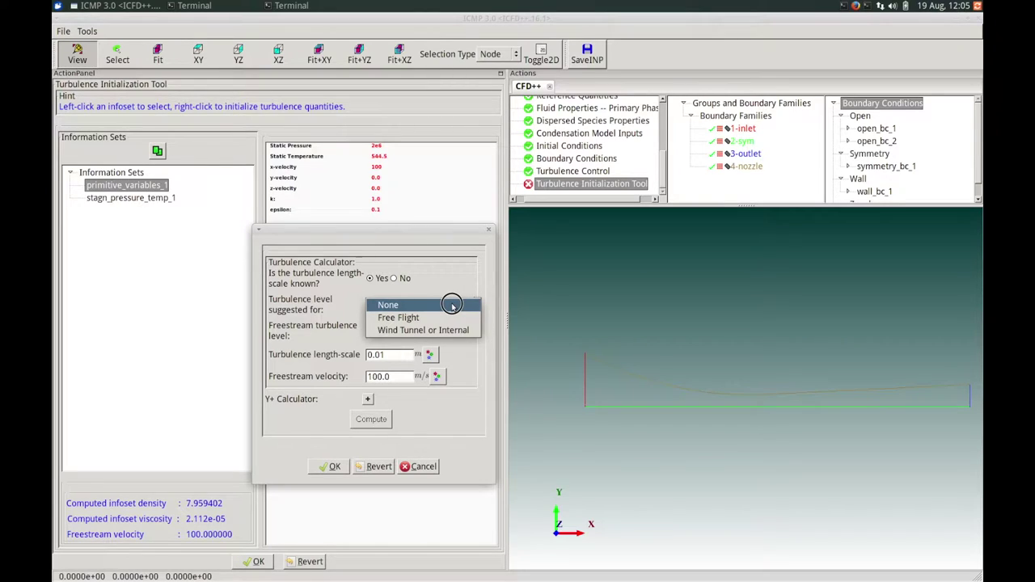
click(452, 305)
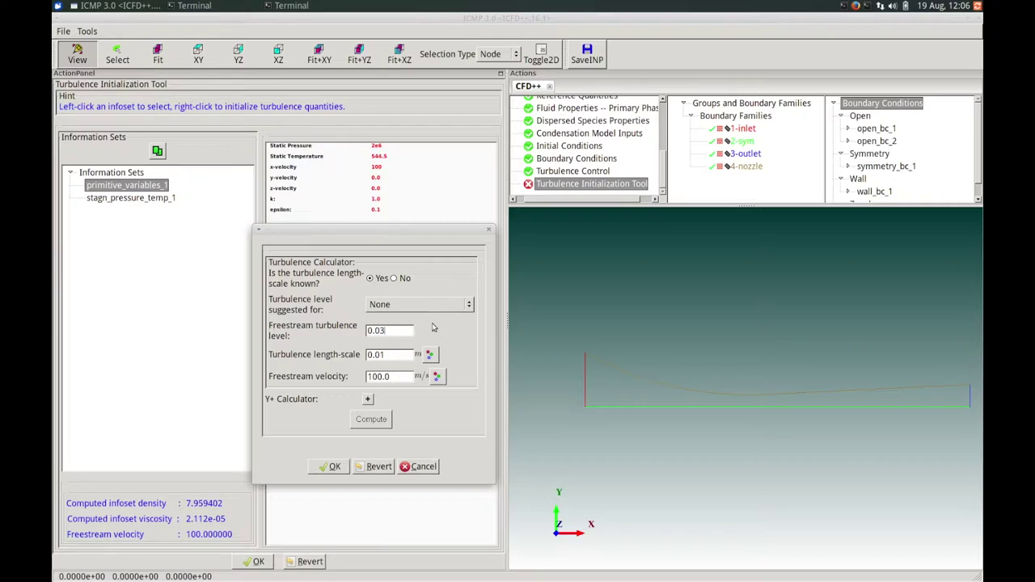
- Set the freestream turbulence level to 0.01 and the turbulence length-scale to 2e-4 m, and accept the turbulence calculator
double_click(379, 331)
text(1)
double_click(388, 355)
text(2e-4)
drag(410, 237, 408, 224)
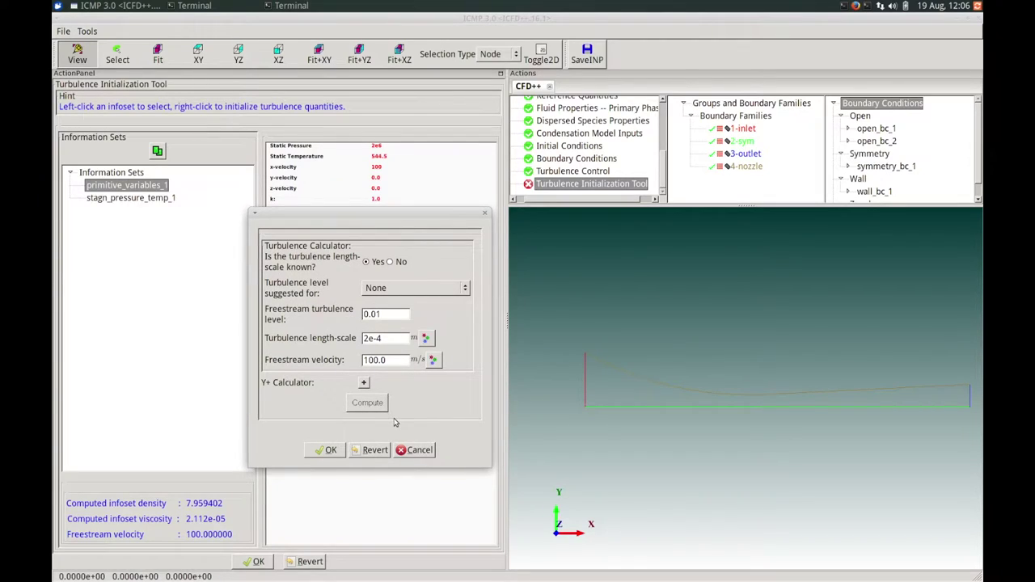
click(324, 451)
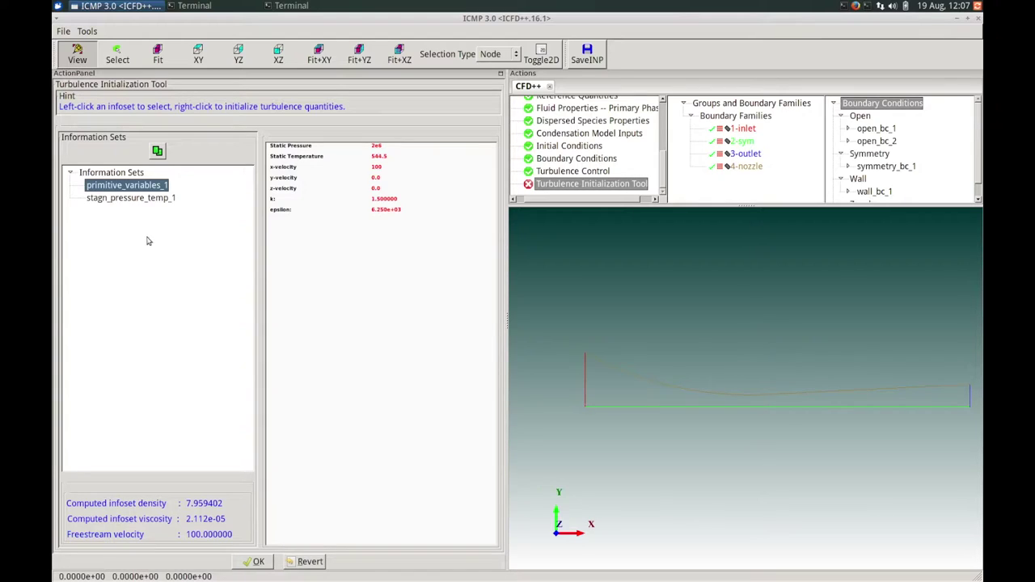
- Copy the turbulence values from primitive_variables_1 to the stagnation pressure and temperature set, and accept the turbulence initialization
click(158, 151)
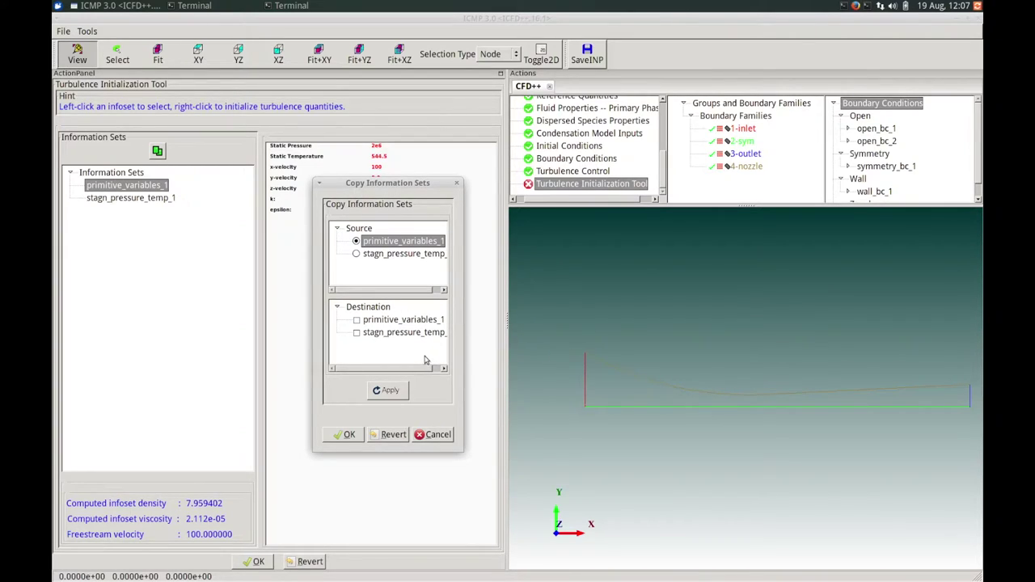
click(357, 335)
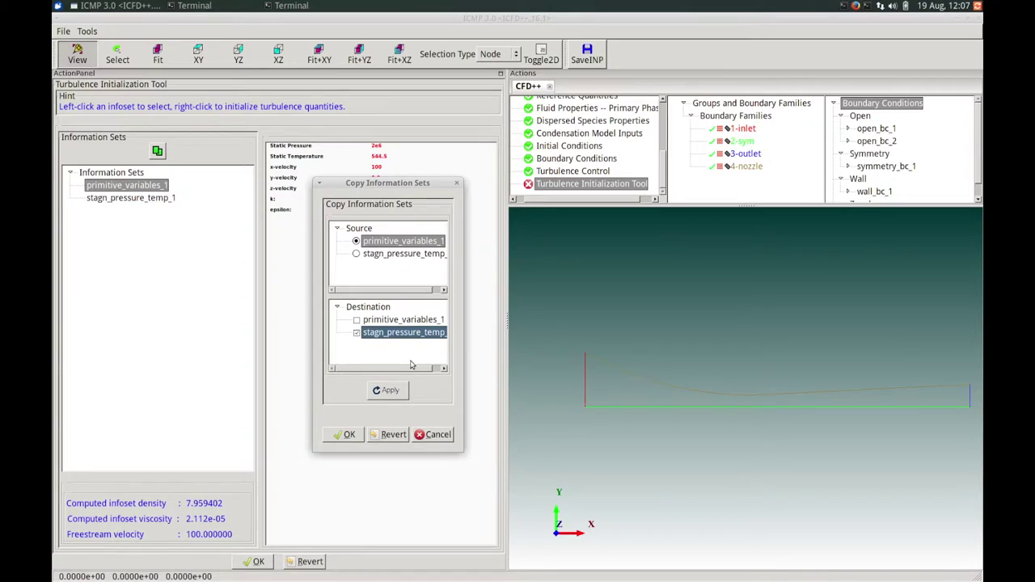
click(392, 393)
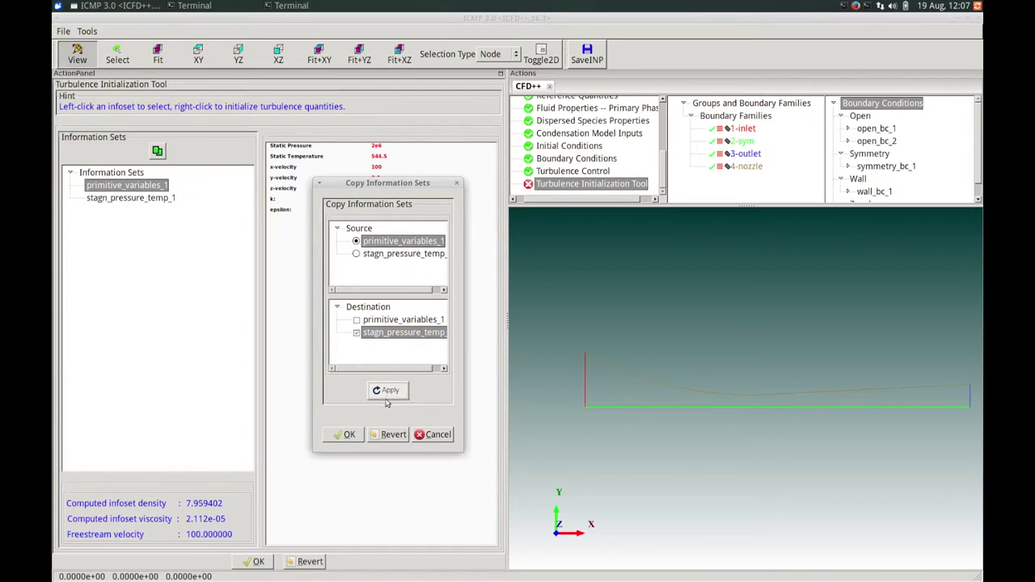
click(347, 435)
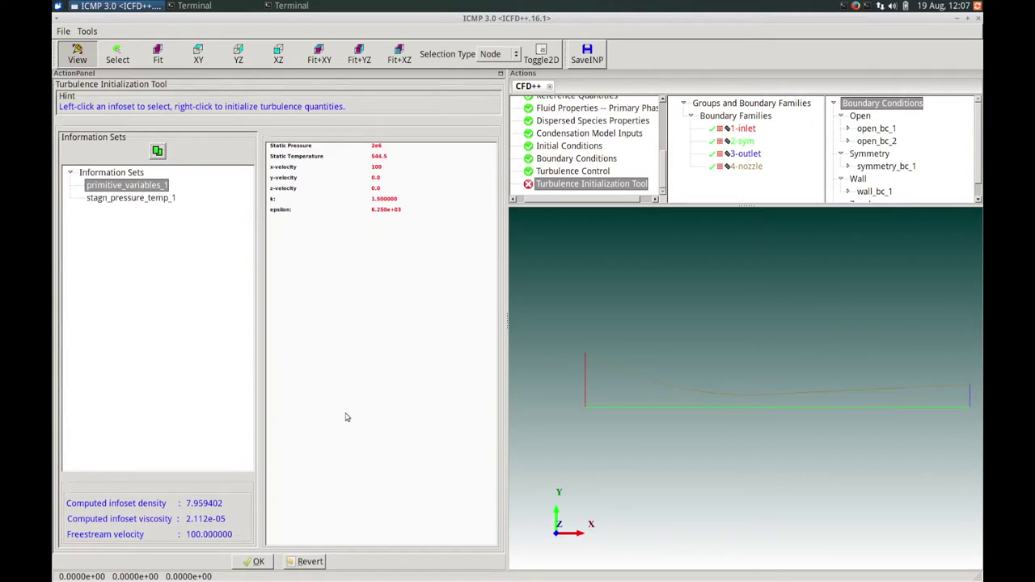
click(258, 563)
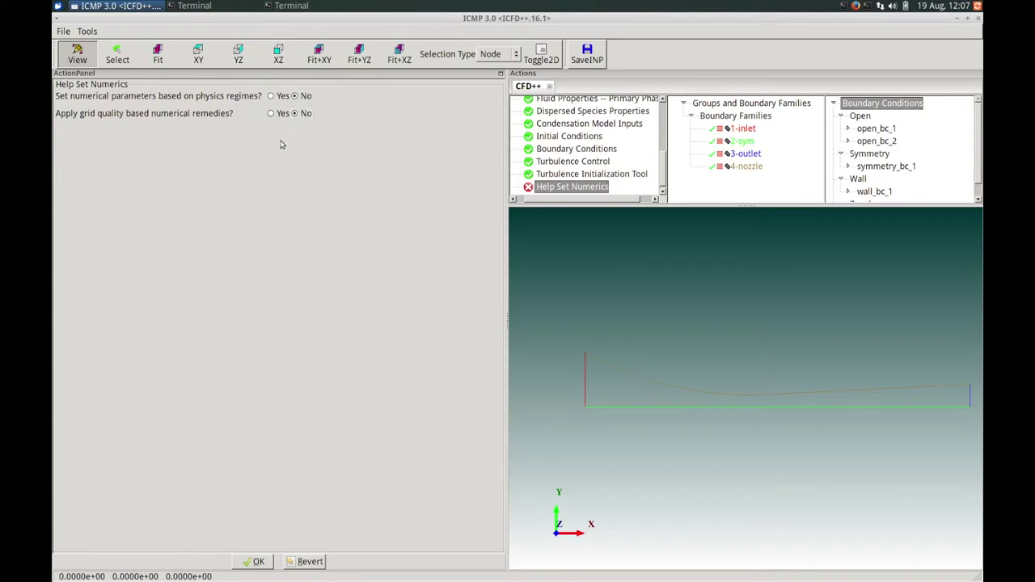
- Accept Help Set Numerics with both options at No, and enable minimum dissipation adjustment with a Supersonic pressure switch, keeping its default values
click(253, 561)
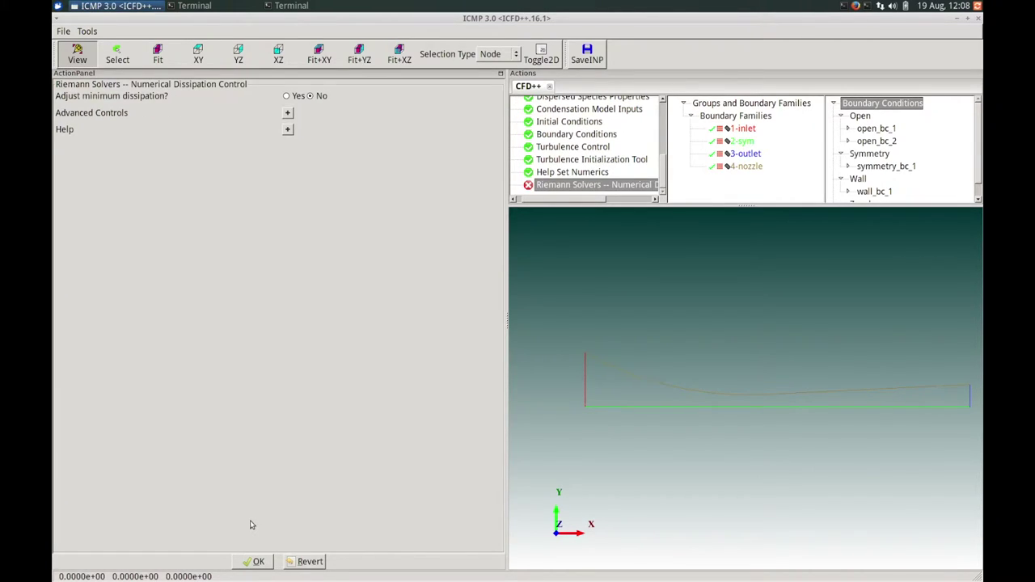
click(287, 96)
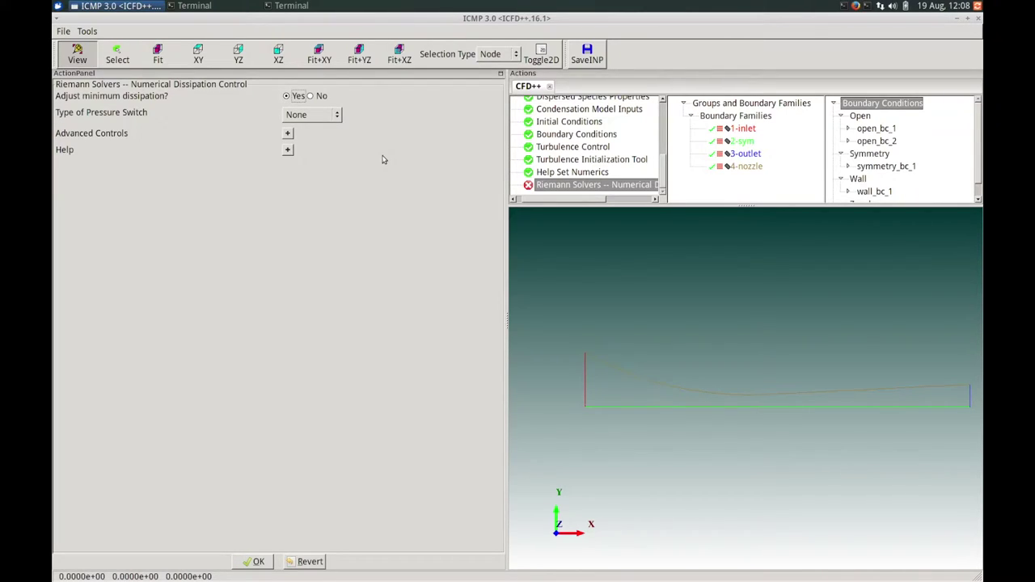
click(322, 119)
click(324, 101)
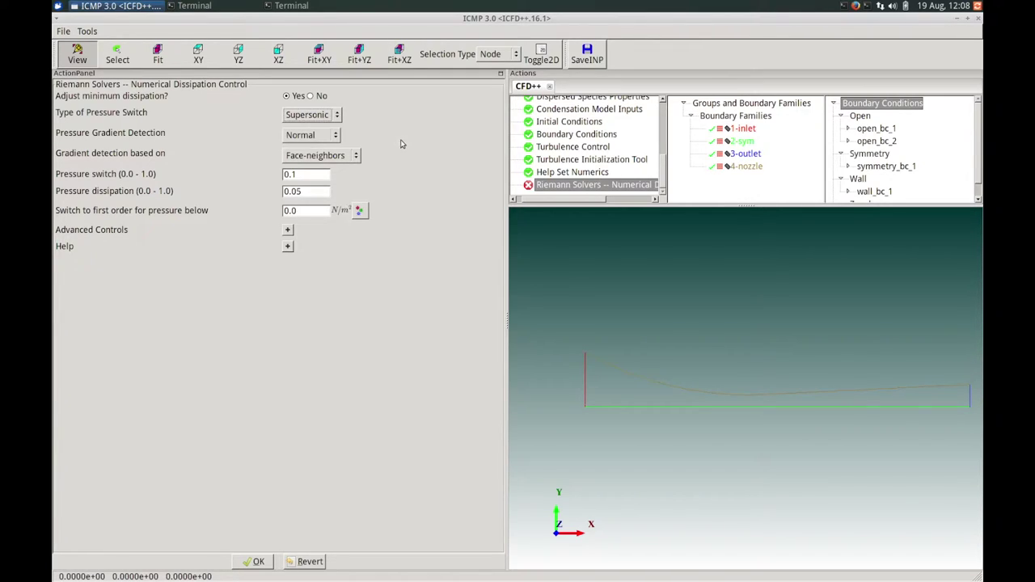
click(257, 562)
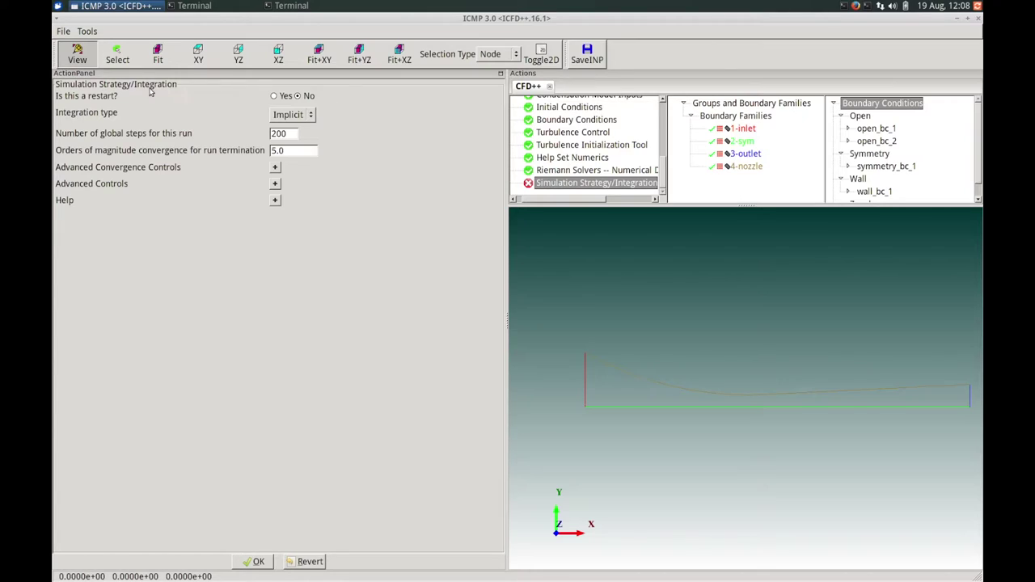
- Keep Implicit integration, and set the run to 5000 global steps with 6 orders of magnitude convergence for termination
click(299, 116)
click(340, 114)
drag(297, 132, 245, 124)
text(5000)
drag(292, 151, 247, 151)
text(6)
- Set the minimum number of steps for this run to 1000 in the advanced controls and accept the simulation strategy
click(275, 185)
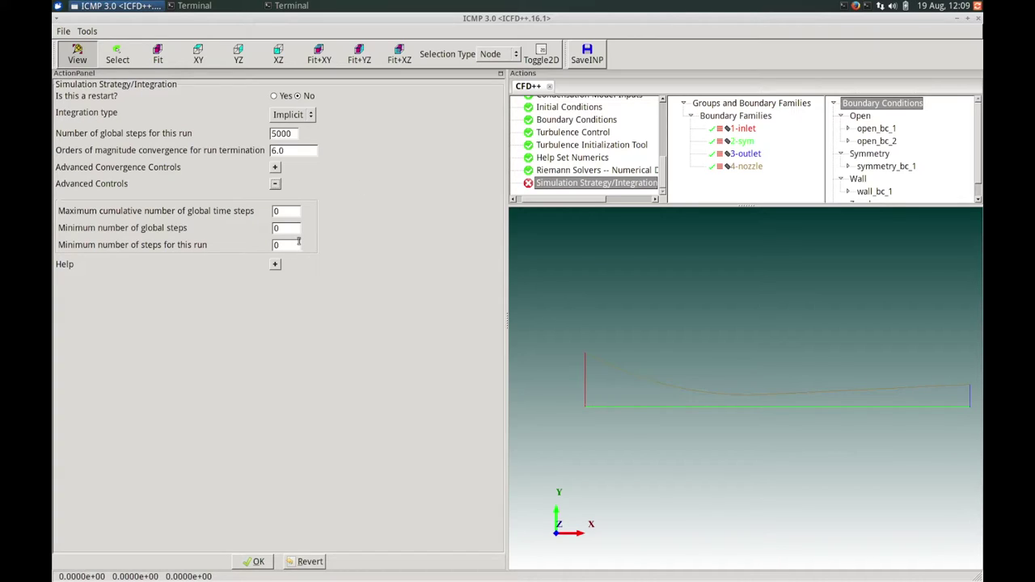
double_click(277, 243)
text(1000)
click(252, 561)
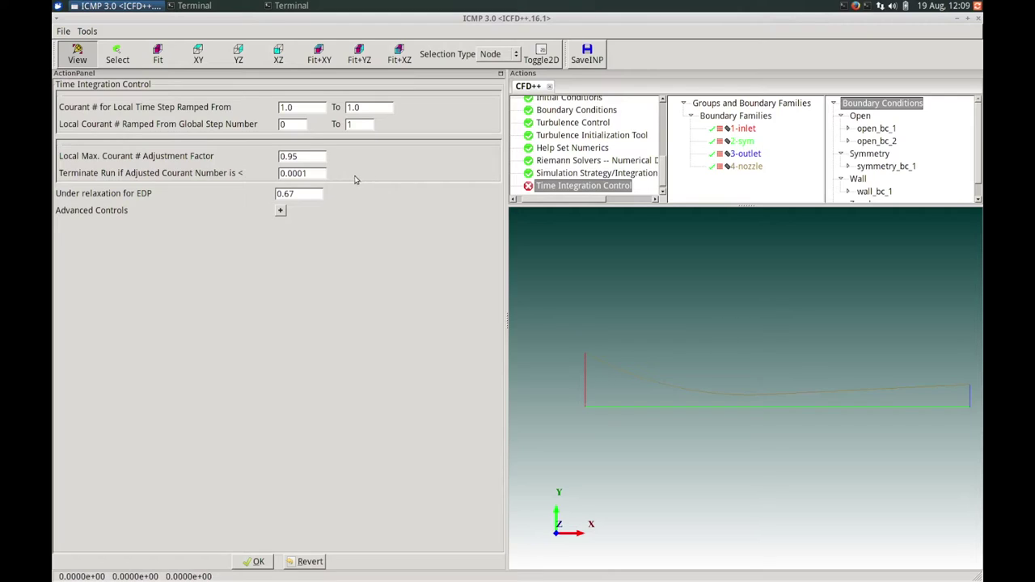
- Ramp the local Courant number up to 10 over global steps 1 to 100, set the EDP under-relaxation to 0.5, and accept
double_click(356, 107)
text(10)
key(Tab)
text(1)
click(366, 125)
text(00)
drag(307, 195, 283, 193)
text(5)
click(262, 555)
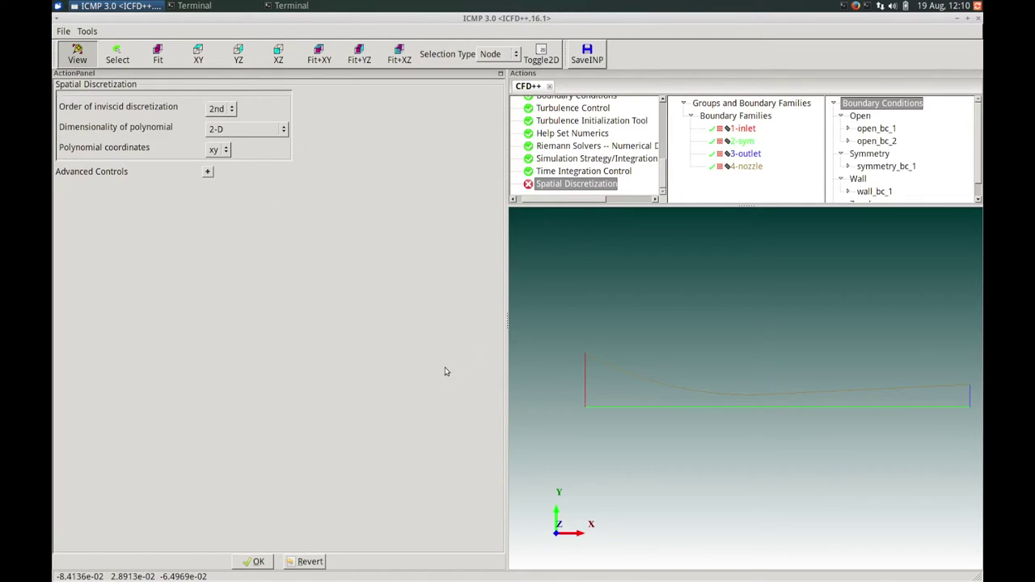
- Accept 2nd-order, 2-D spatial discretization in xy, and display the EDP plot variables for dispersed_phase_prop_1 in the neutral plot file options
click(256, 561)
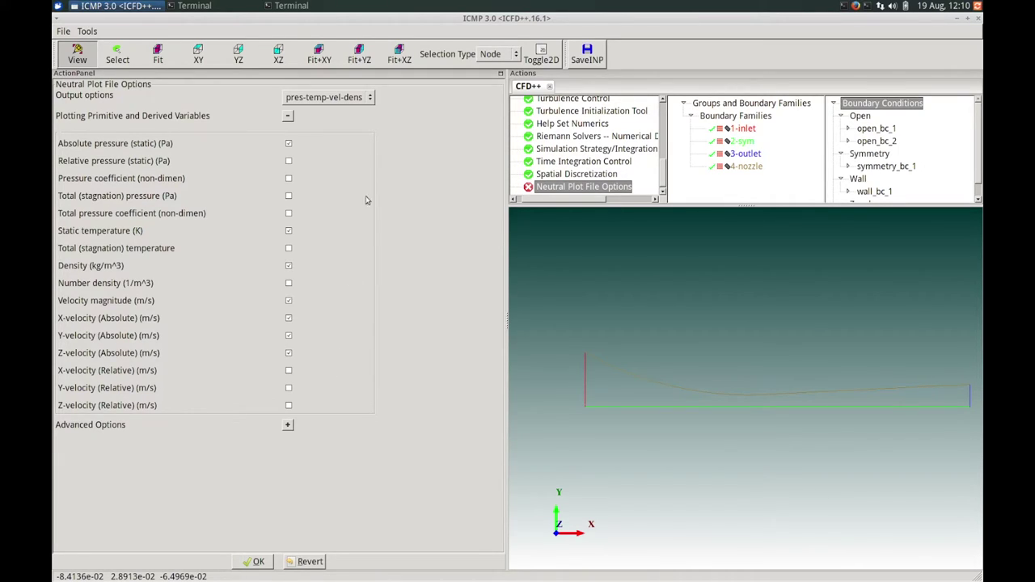
click(353, 98)
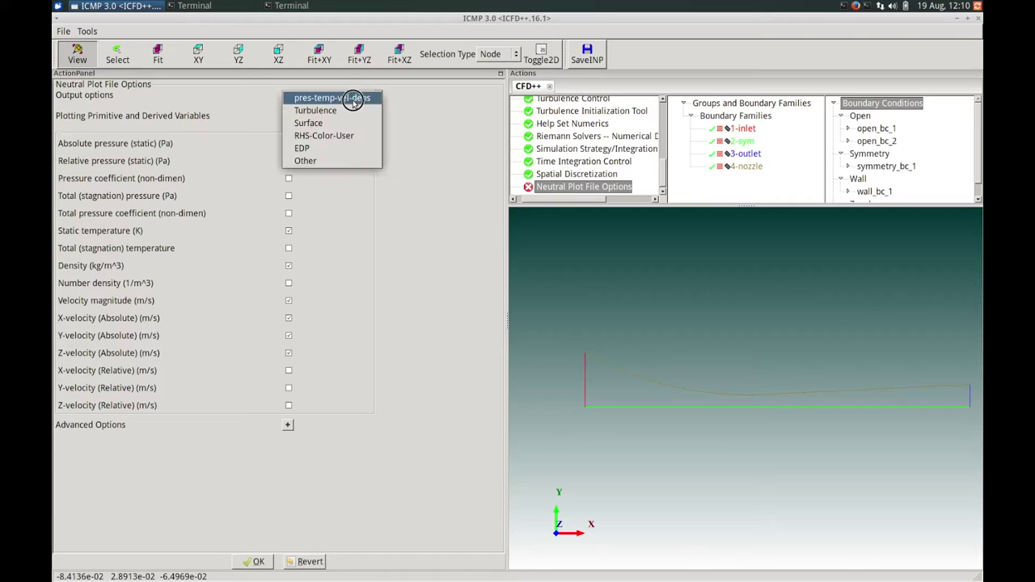
click(333, 154)
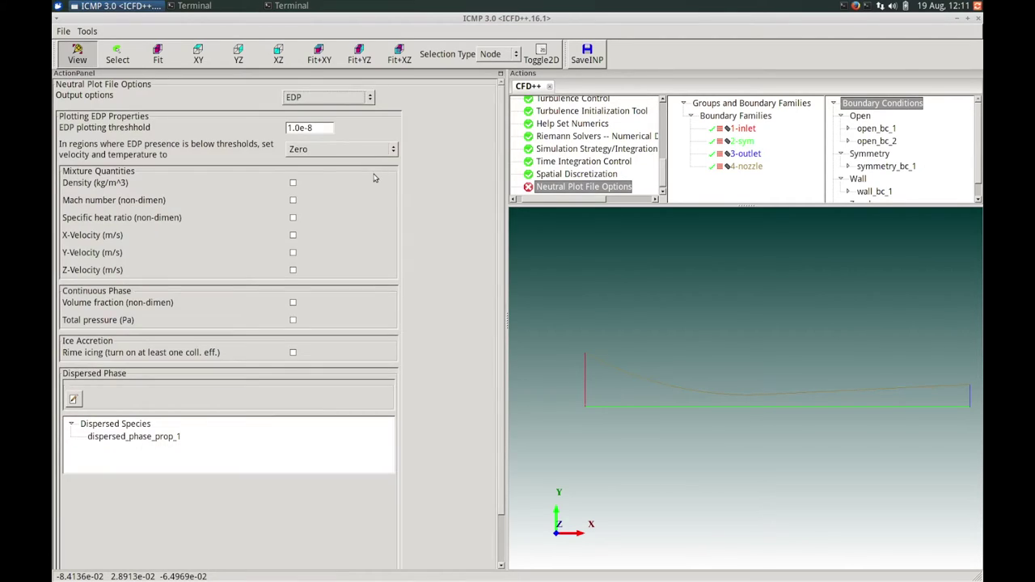
click(176, 436)
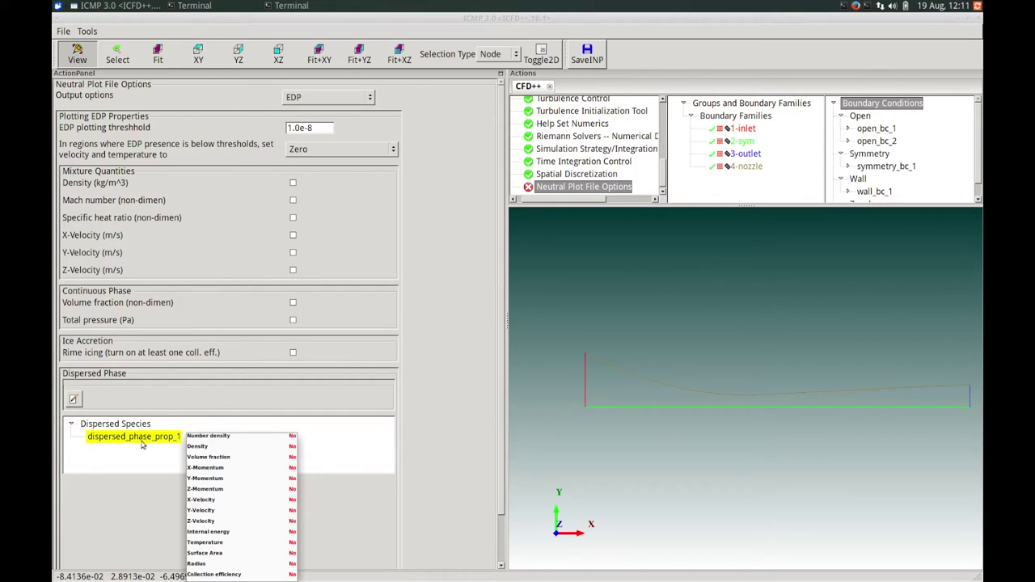
click(142, 438)
scroll(494, 396, down, 2)
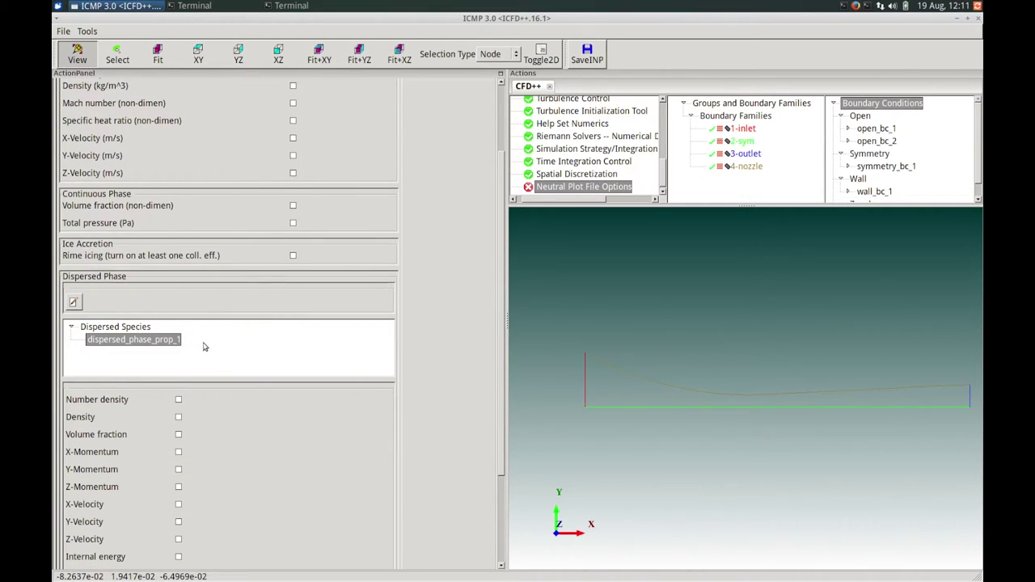
- Enable plotting of number density, density, volume fraction, X-velocity, temperature and radius for the dispersed species
click(179, 401)
click(179, 417)
click(178, 435)
click(179, 505)
drag(497, 453, 496, 520)
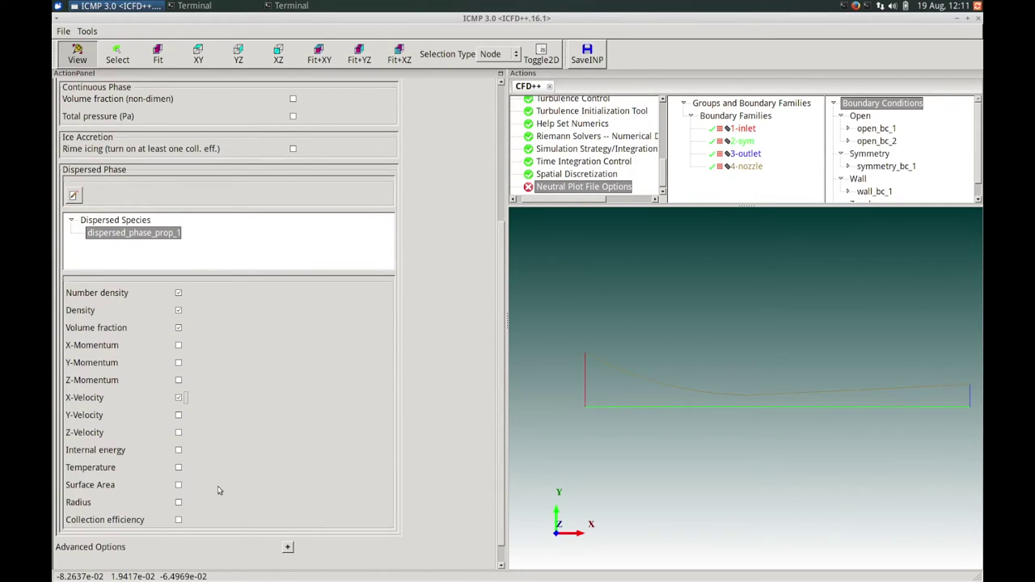
click(179, 468)
click(179, 502)
- Accept the neutral plot file options, writing them to the Neutral Plot file and copying them to the Plot Output options file
scroll(245, 502, down, 1)
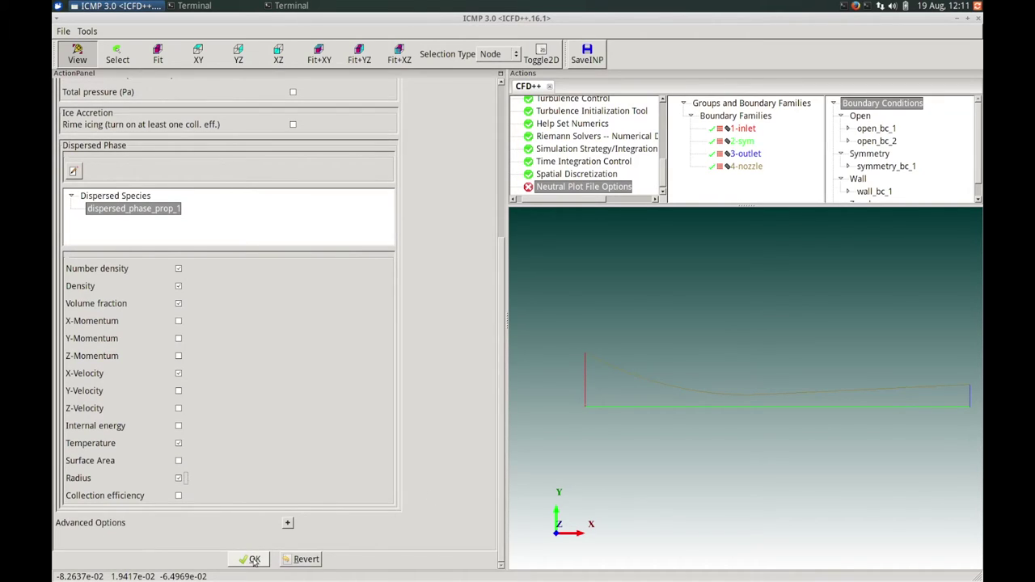
click(254, 560)
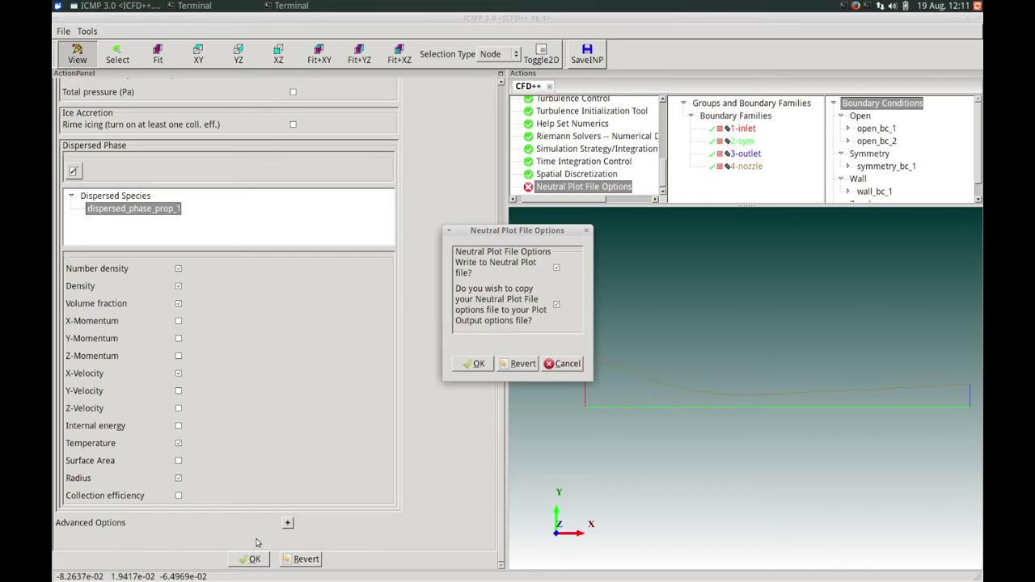
drag(482, 236, 367, 259)
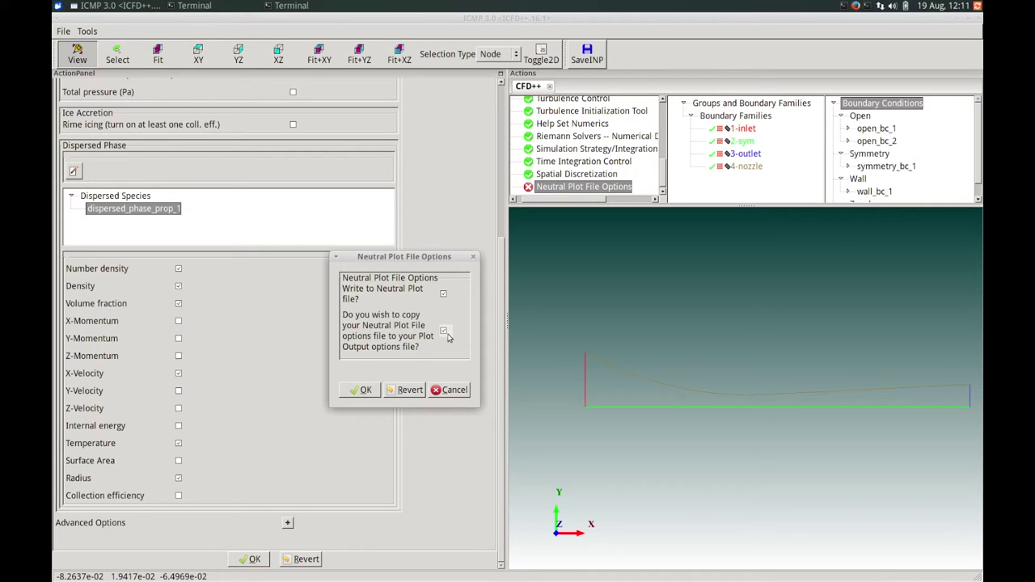
click(360, 391)
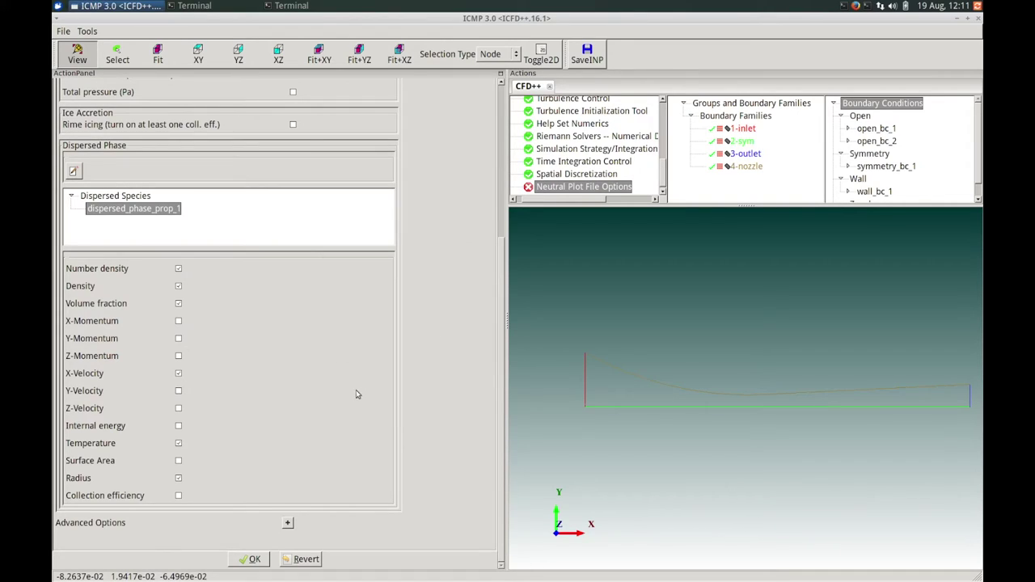
key(Return)
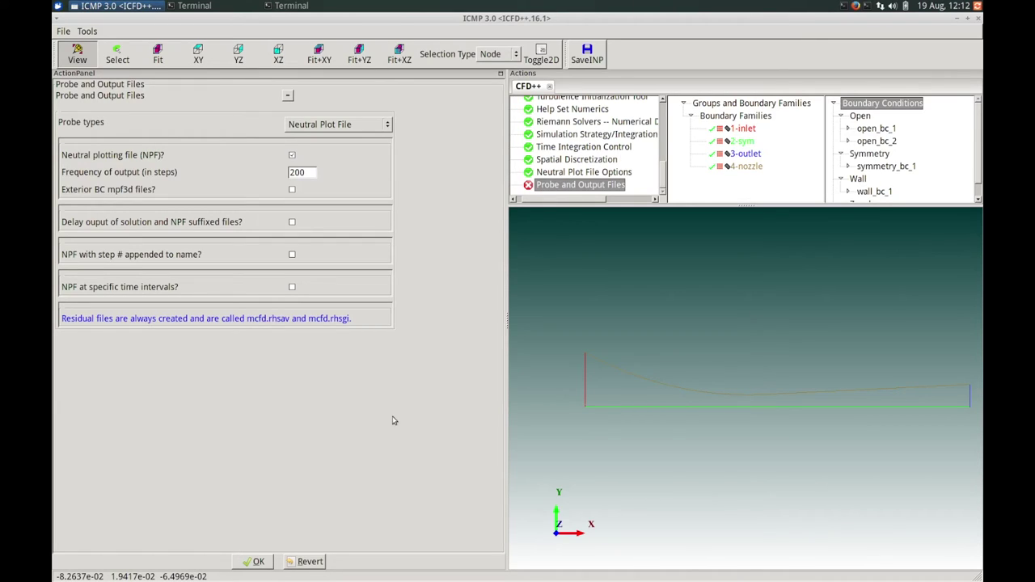
- Accept neutral plot file output every 200 steps in the probe and output settings, and save the input file
click(253, 561)
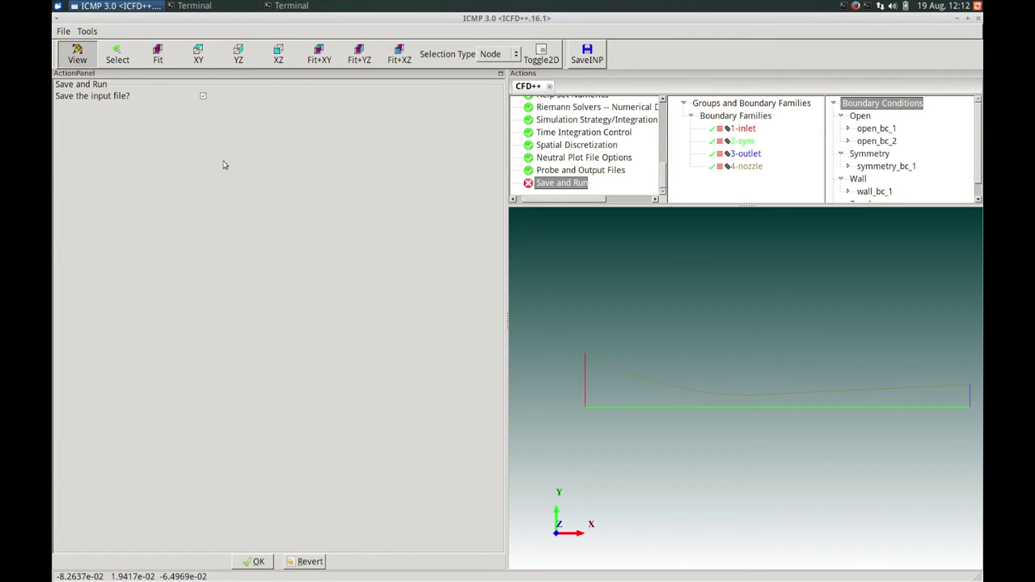
click(257, 563)
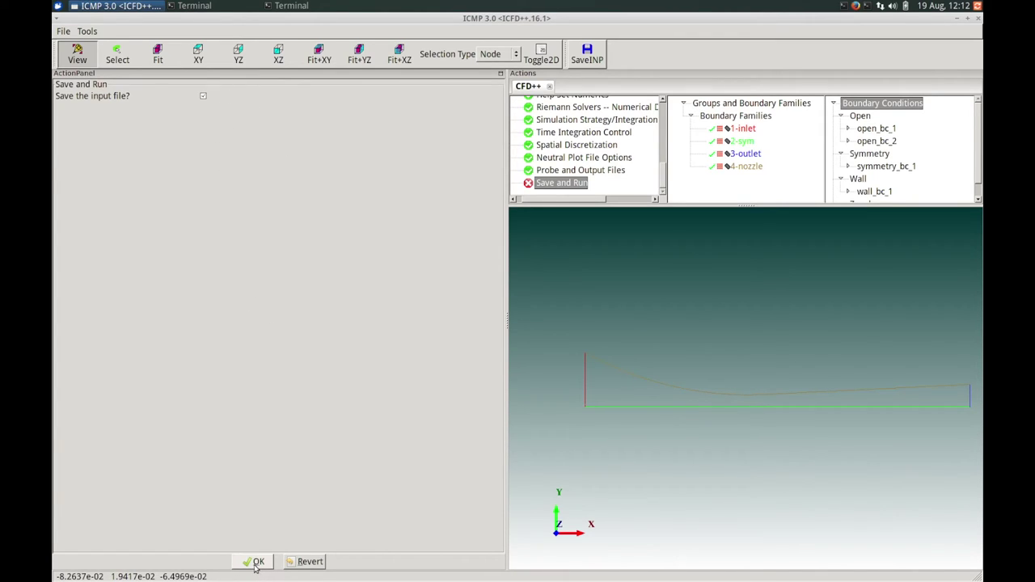
click(255, 563)
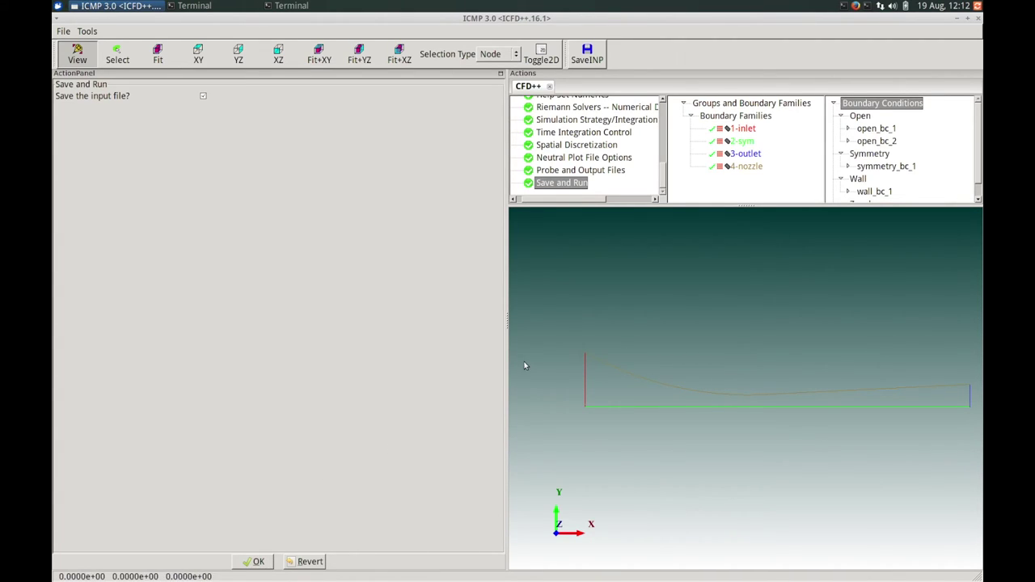
mouse_move(663, 176)
mouse_down()
mouse_move(654, 108)
mouse_move(657, 185)
mouse_up()
- Run CFD++ on the nozzle case with Double Precision and a Single CPU
click(89, 32)
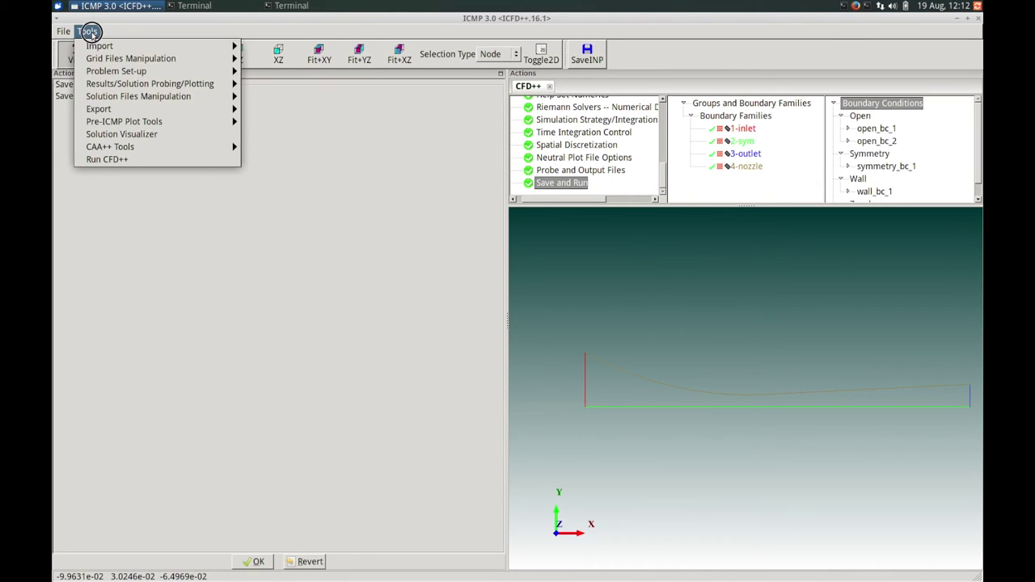
click(101, 161)
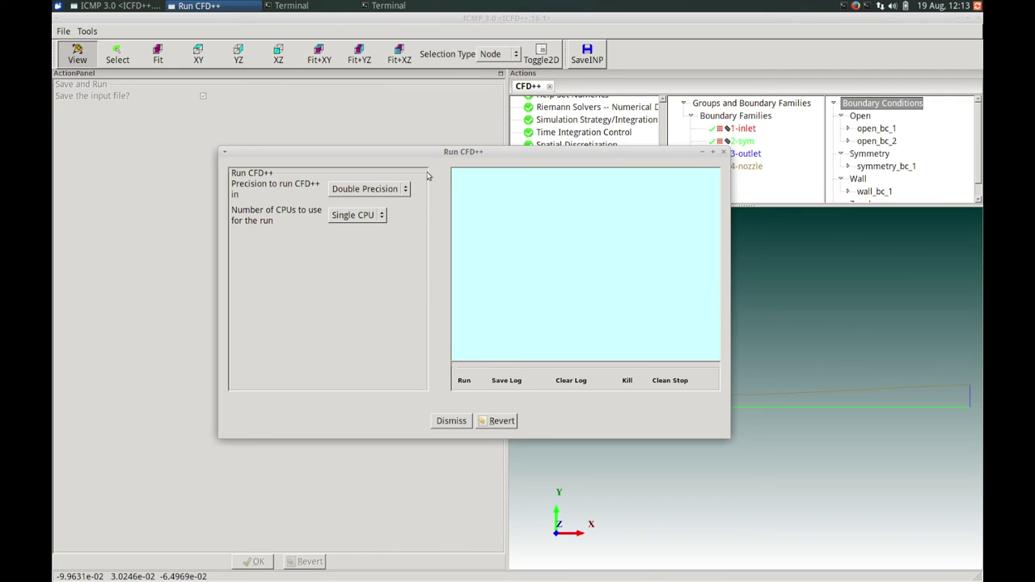
click(401, 190)
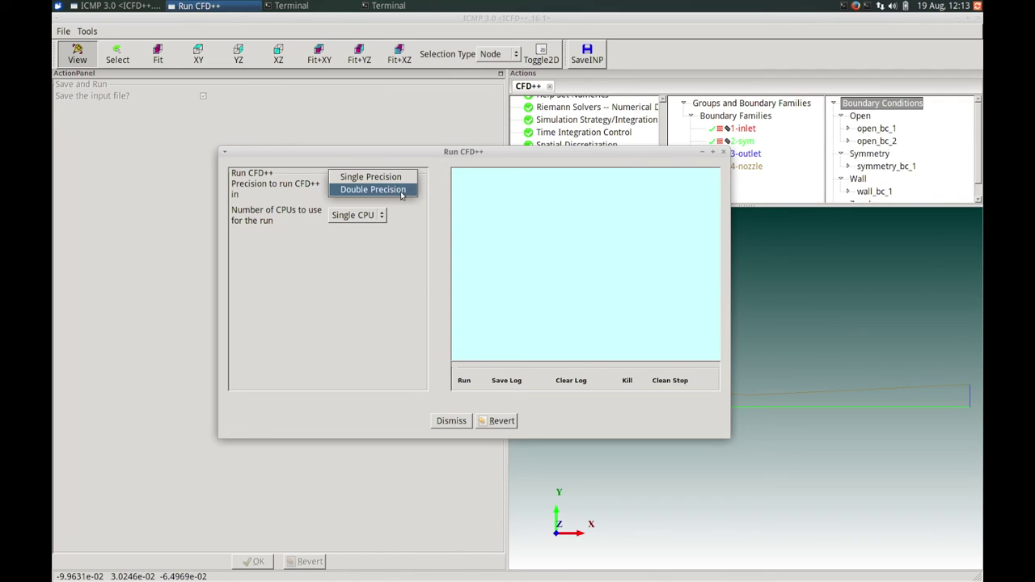
click(400, 190)
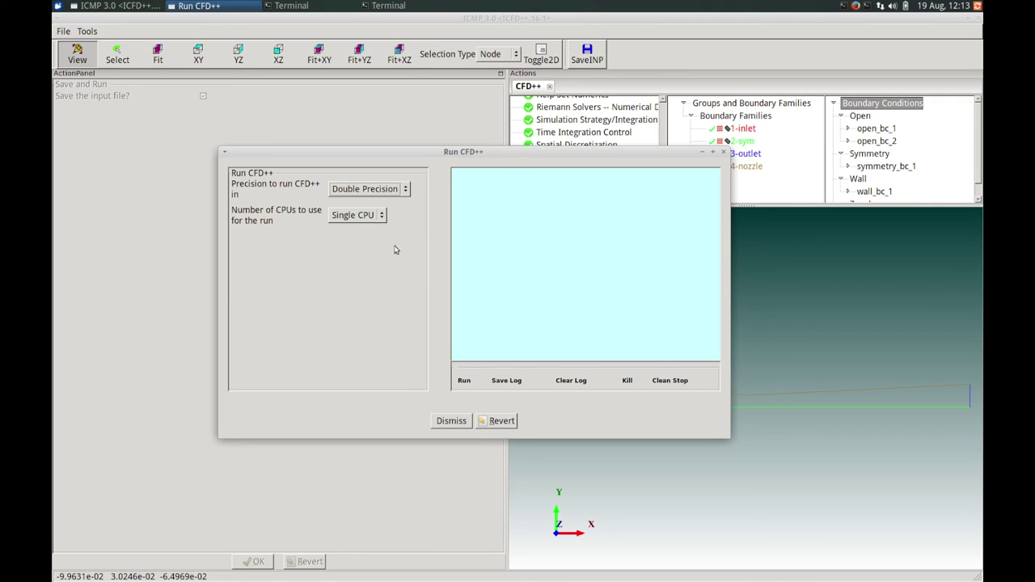
click(464, 382)
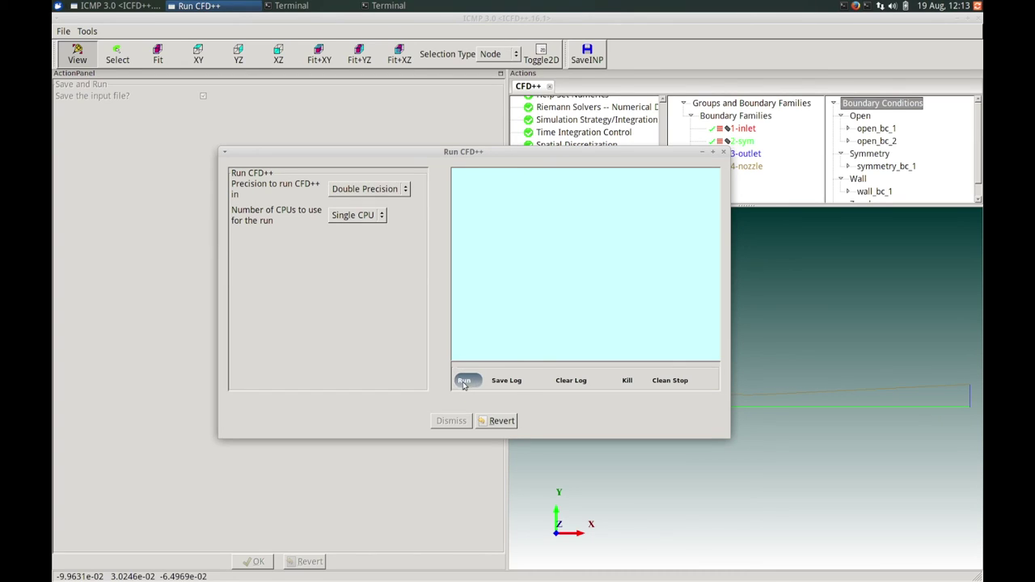